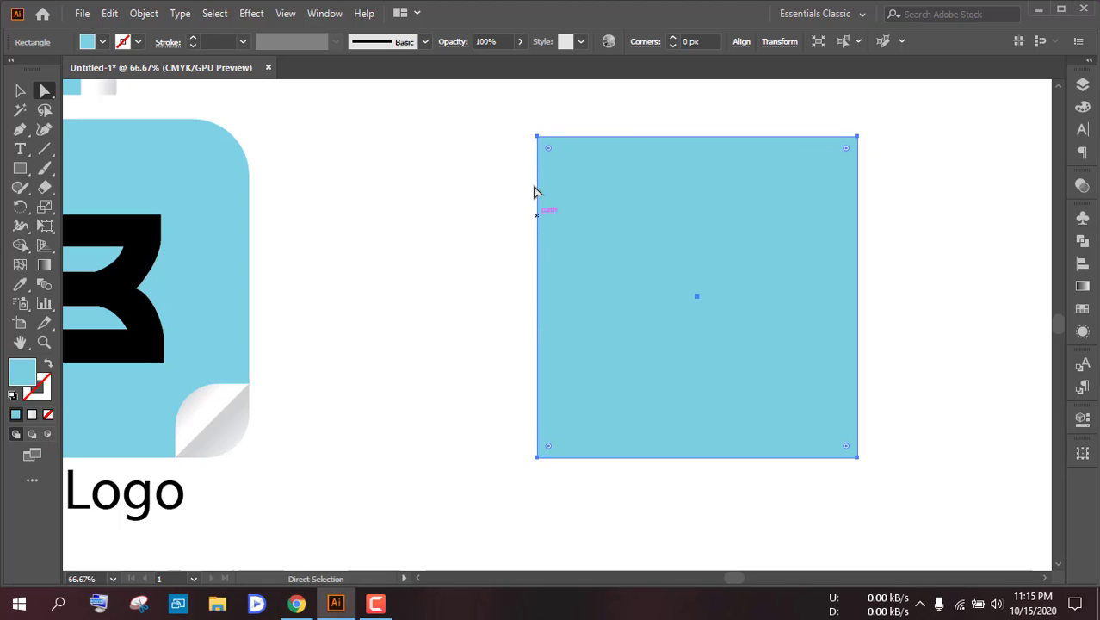
Step: Round all four corners of the light blue square to a radius of about 89 px
left_click_drag(549, 152, 622, 222)
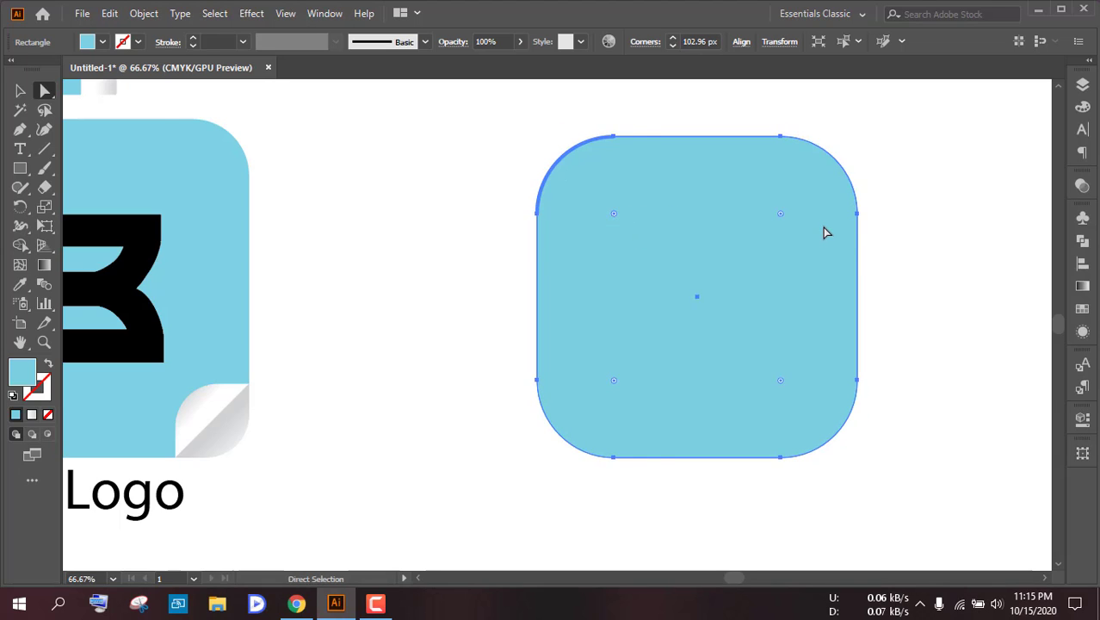
scroll(823, 227, "down", 1)
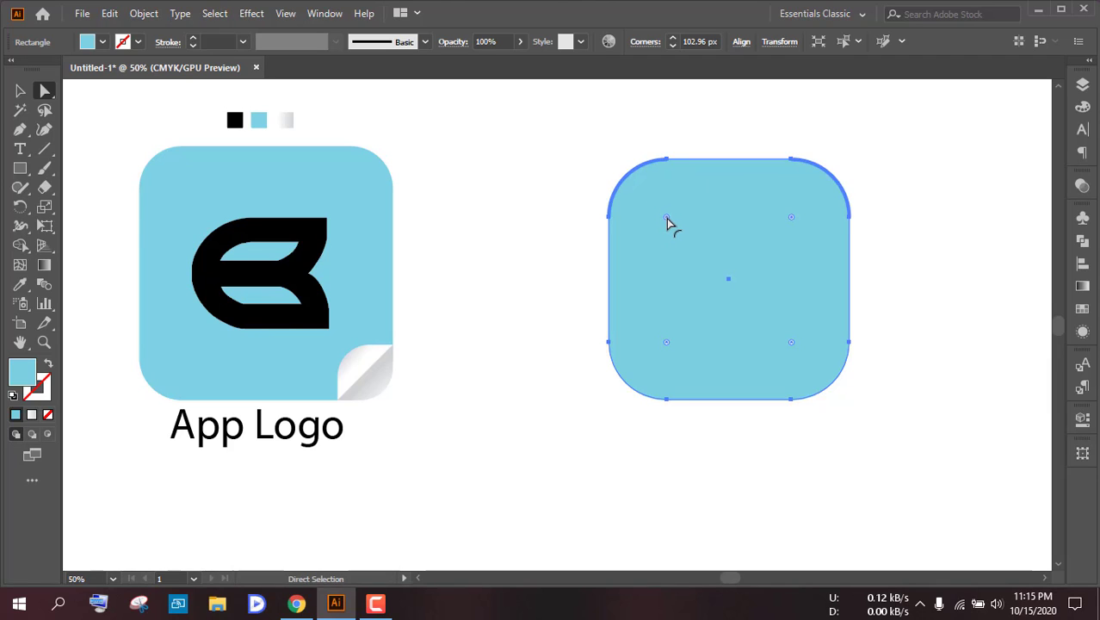
left_click_drag(666, 218, 659, 210)
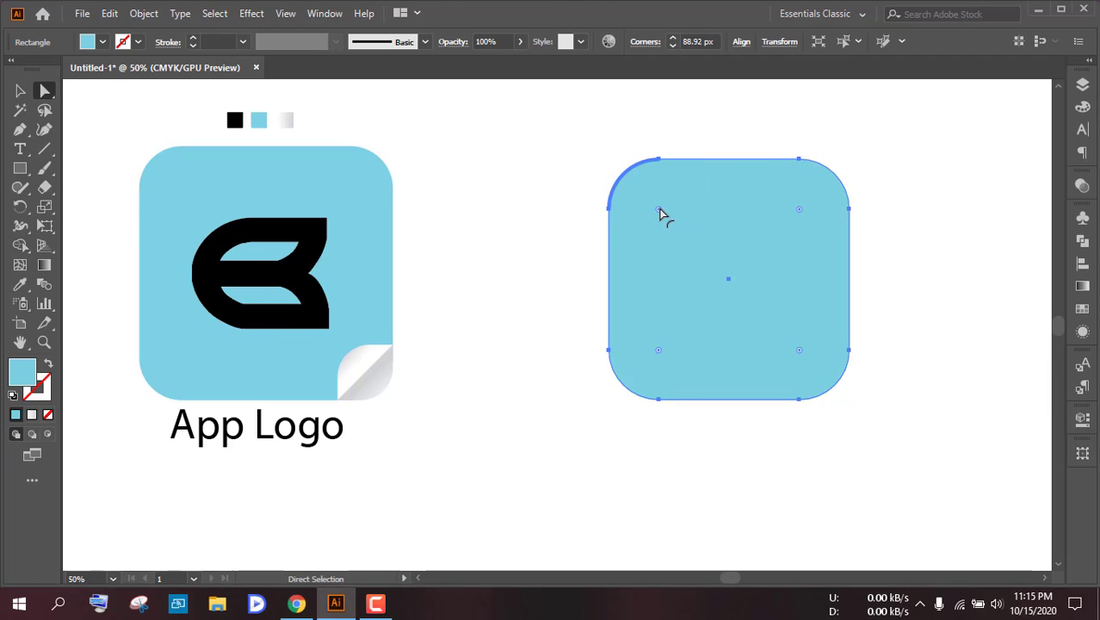
left_click(938, 215)
left_click(806, 243)
left_click(894, 249)
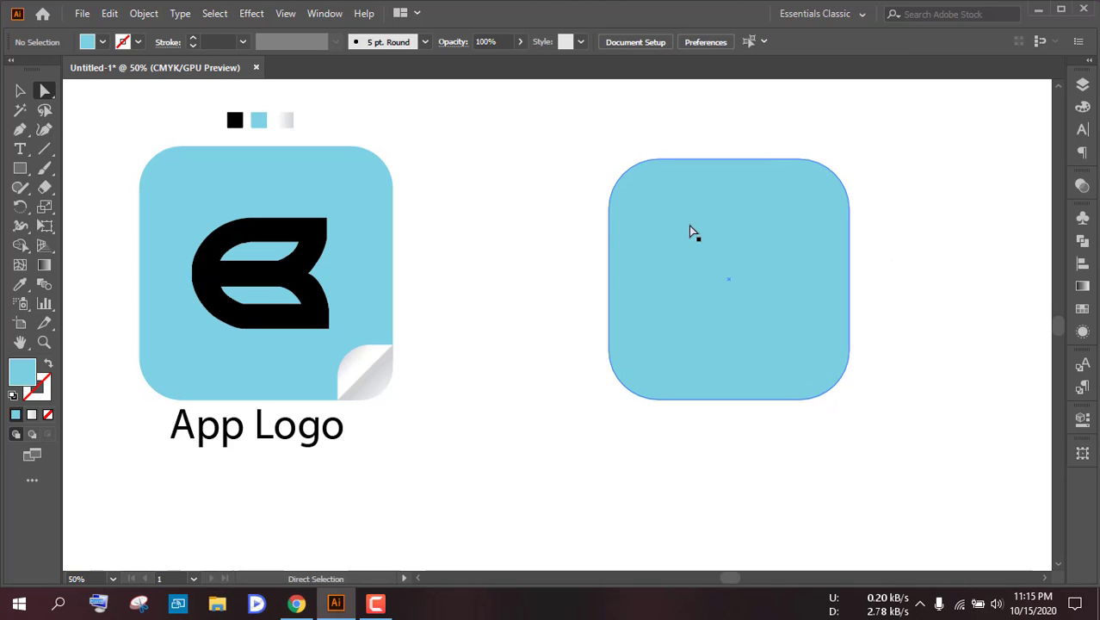
left_click(738, 245)
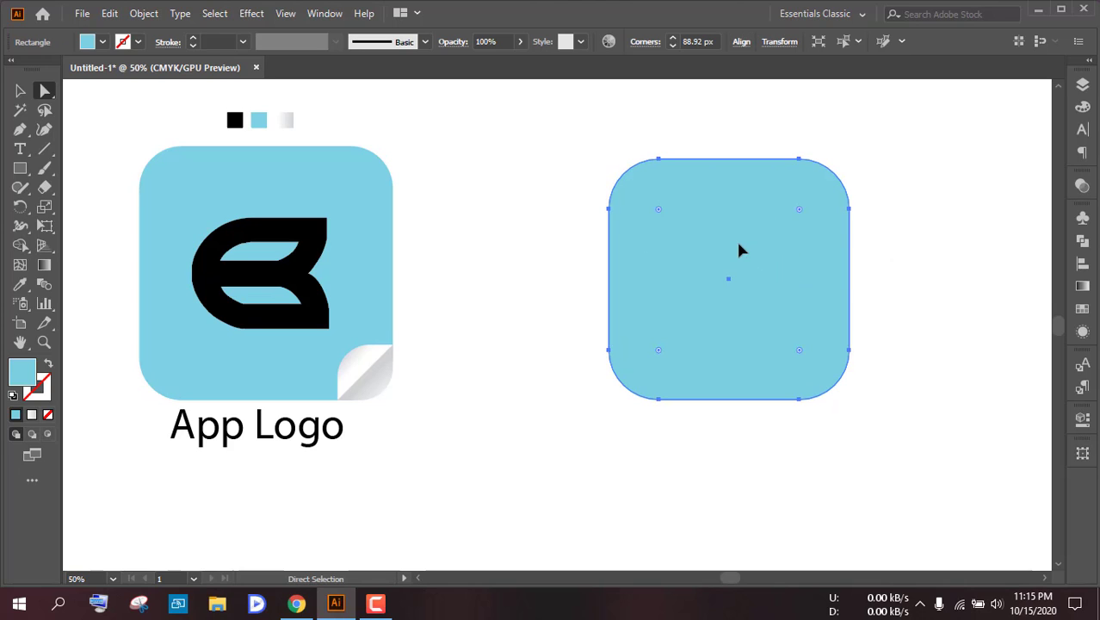
left_click(877, 248)
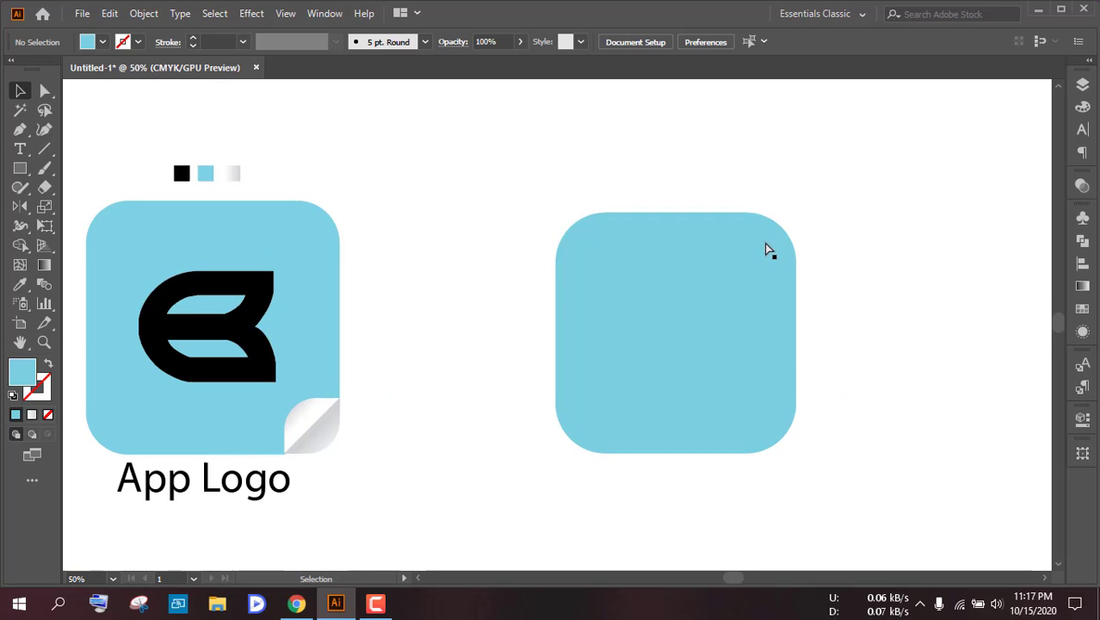
Step: Draw a small upright rectangle beside the rounded square and set its fill to none
left_click(20, 169)
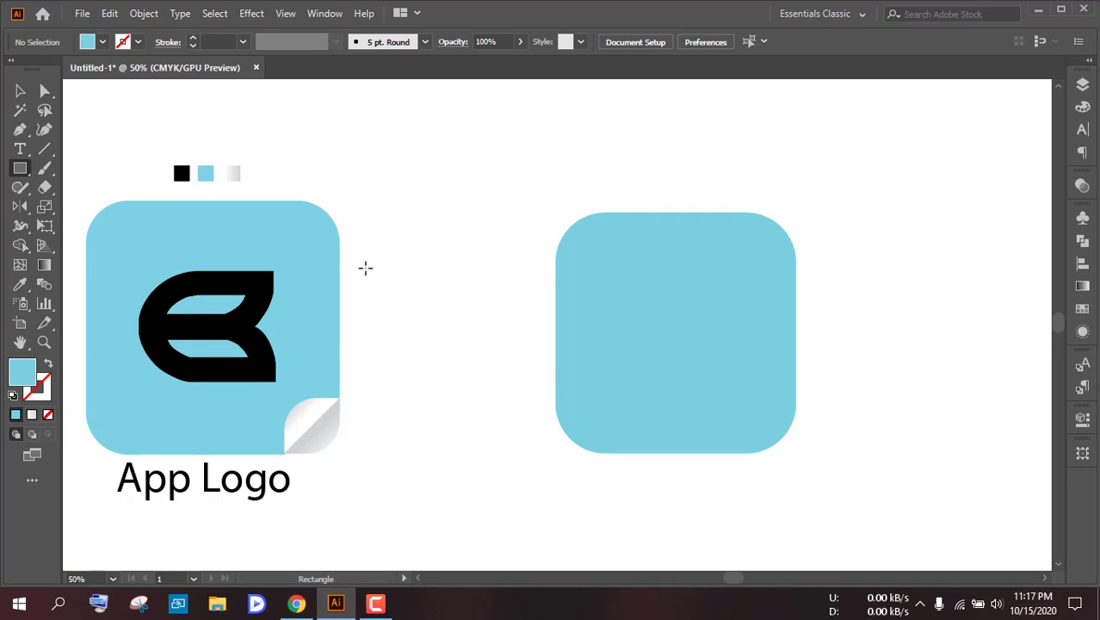
left_click_drag(536, 334, 324, 300)
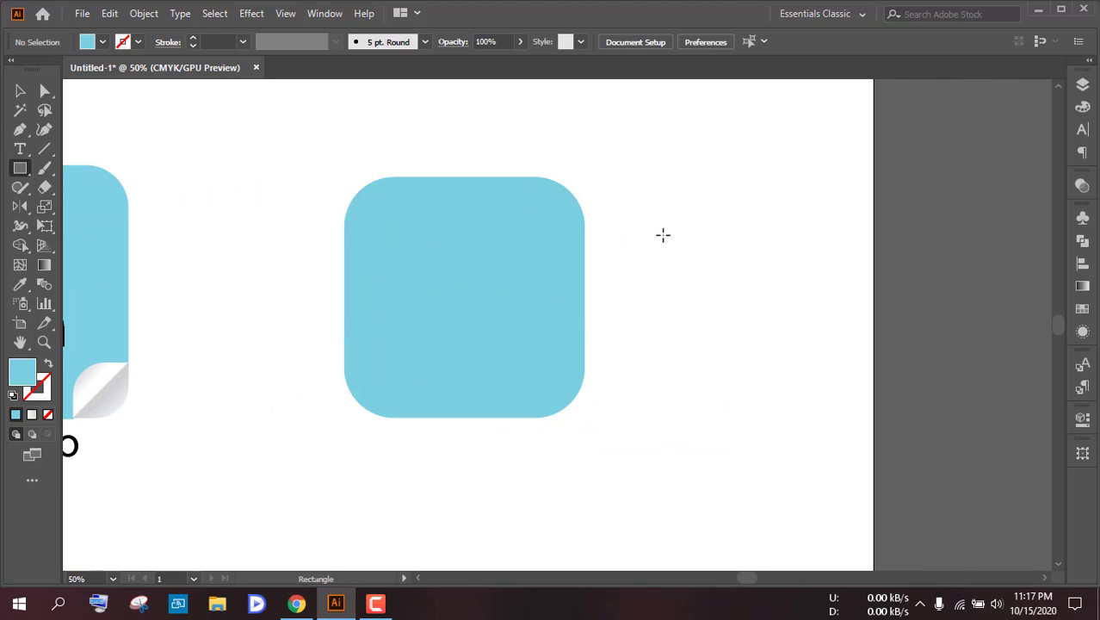
left_click_drag(684, 236, 737, 353)
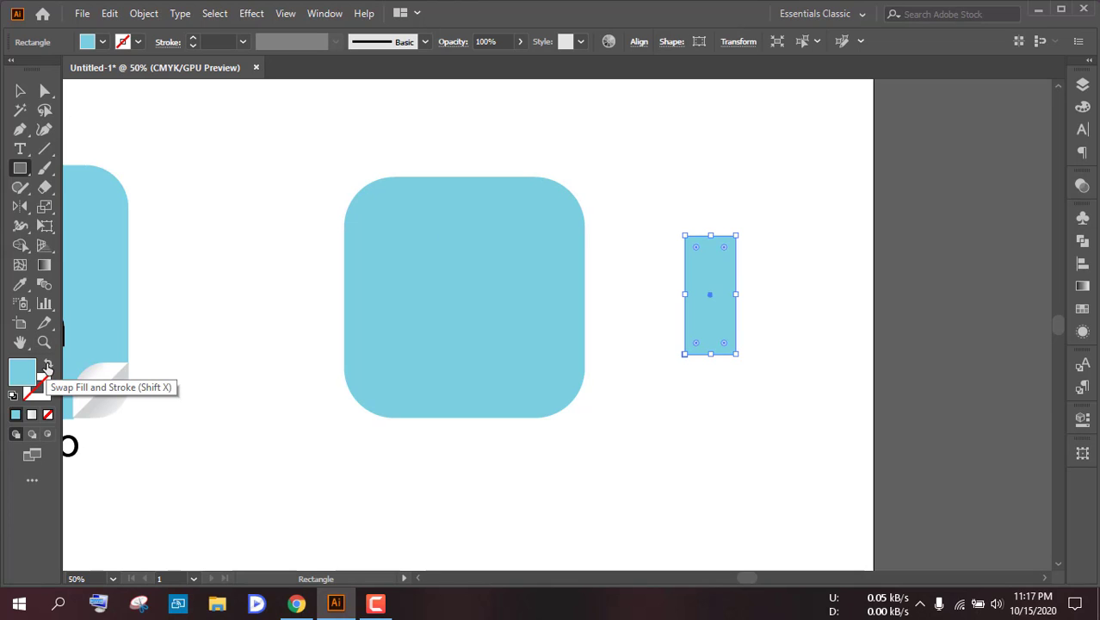
left_click(102, 43)
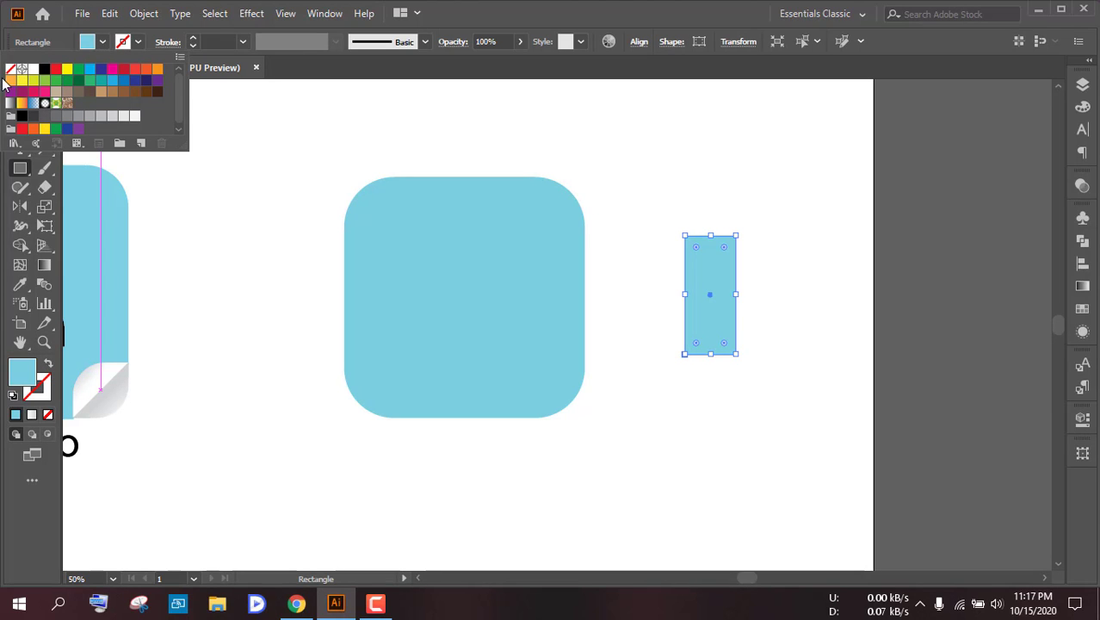
left_click(10, 69)
Step: Give the small unfilled rectangle a light blue stroke with a weight of 1 pt
left_click(136, 43)
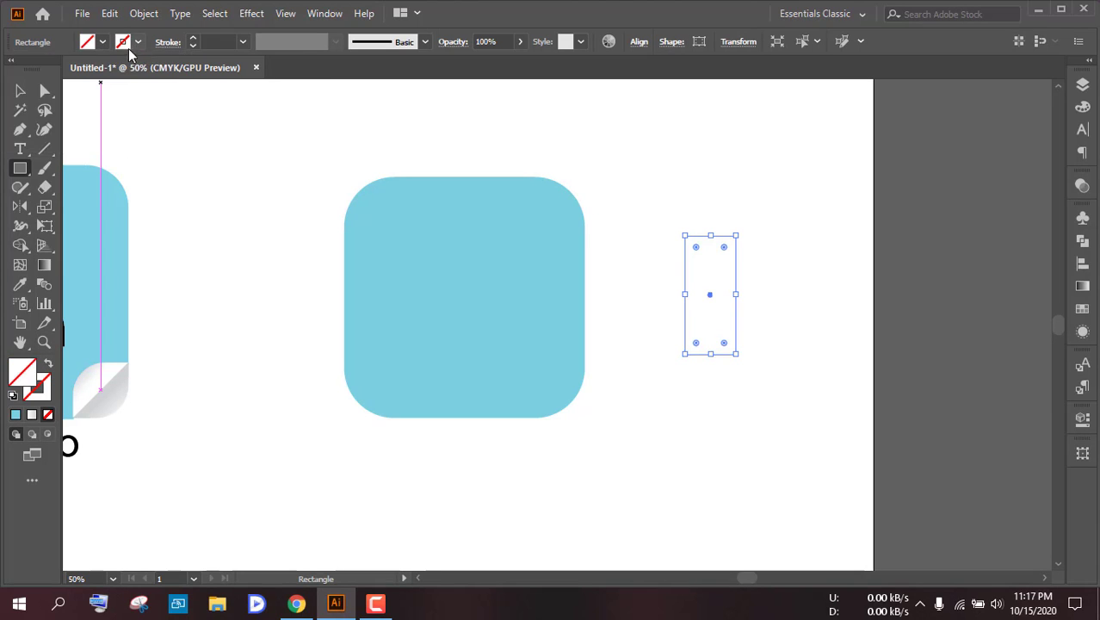
left_click(137, 42)
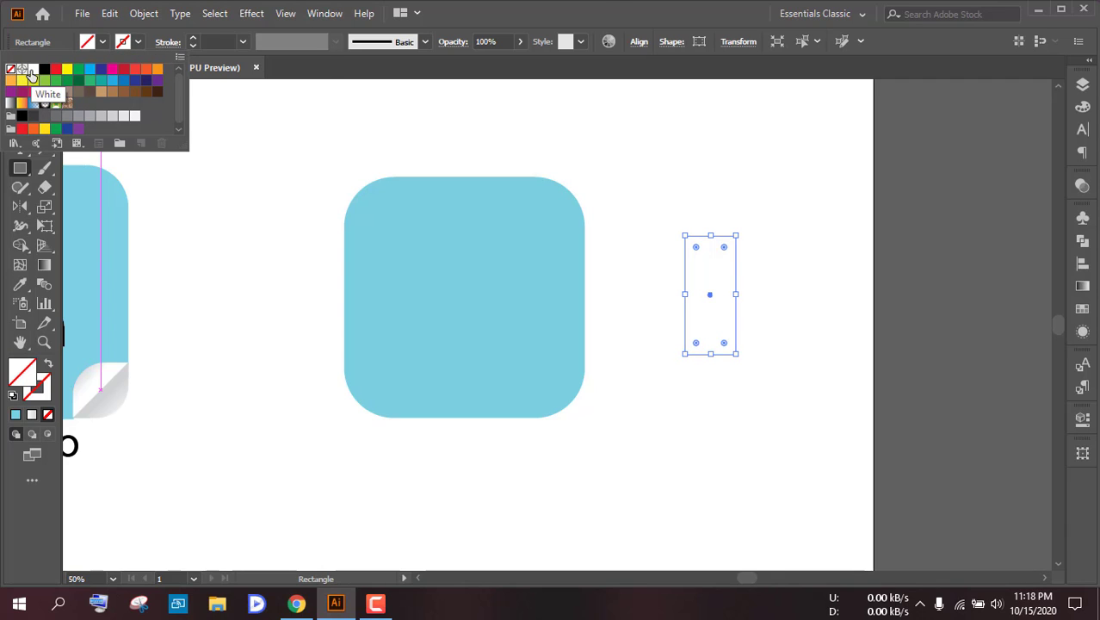
left_click(194, 39)
left_click(194, 39)
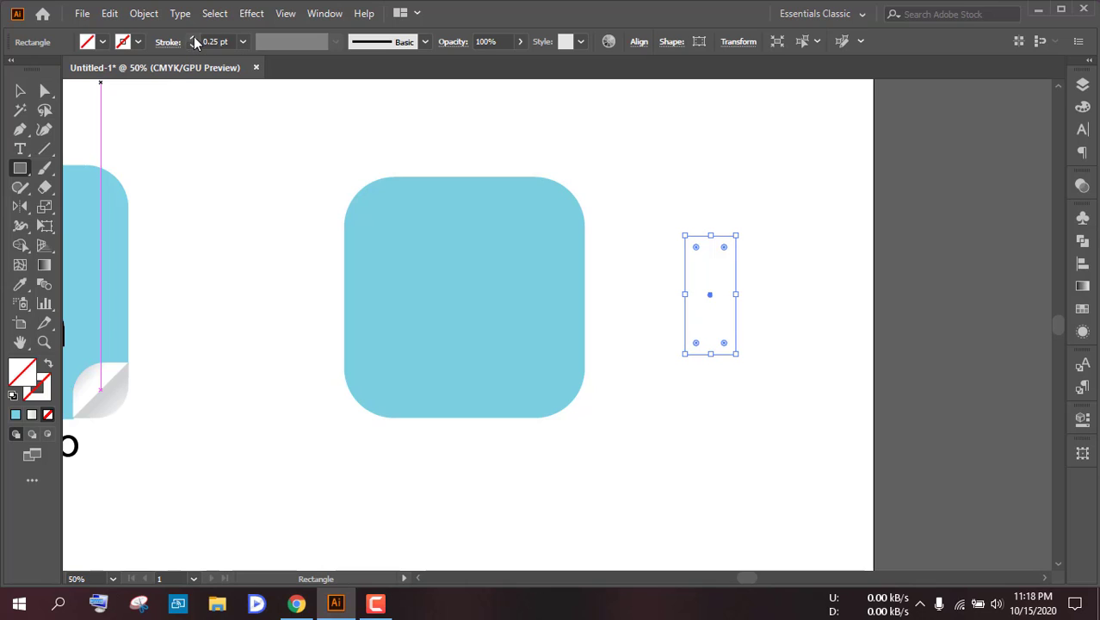
left_click(194, 39)
left_click(194, 39)
left_click(194, 39)
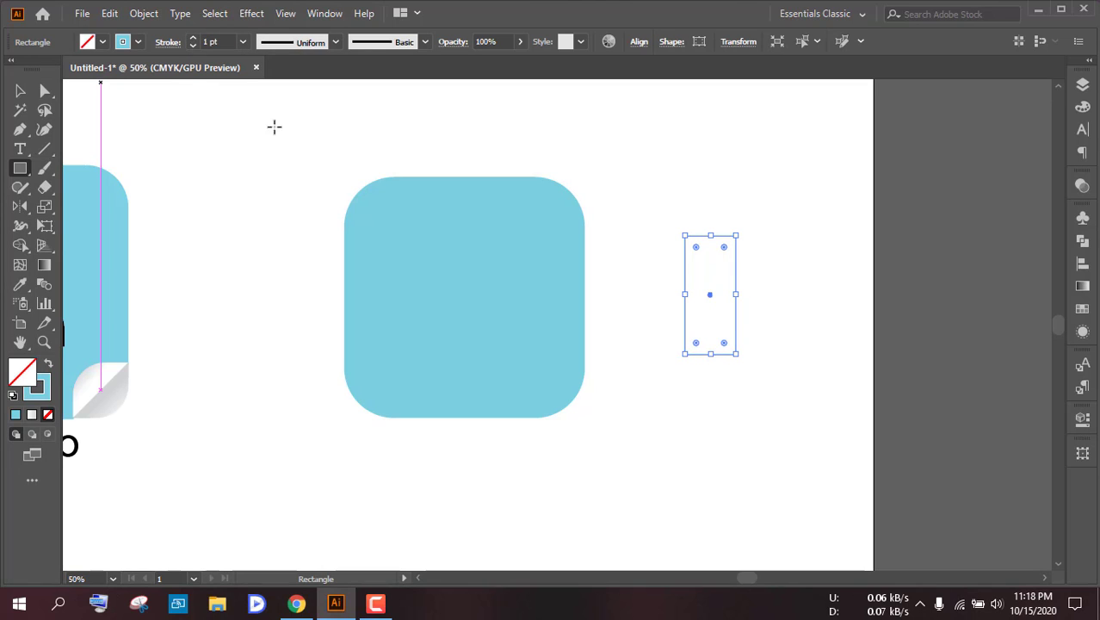
left_click(19, 91)
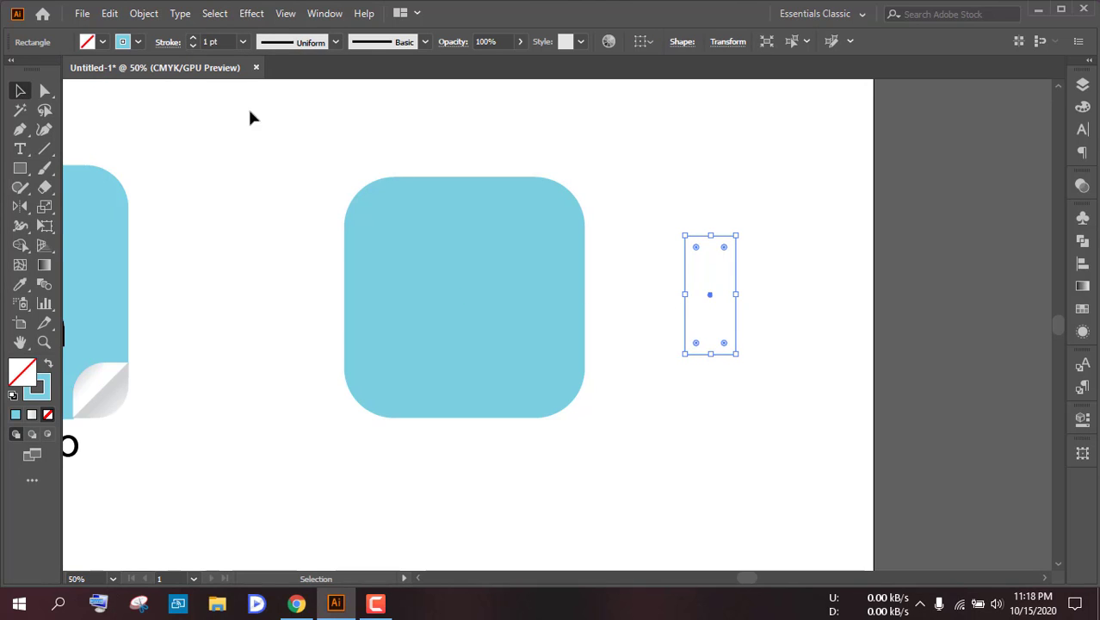
left_click(684, 195)
left_click(700, 236)
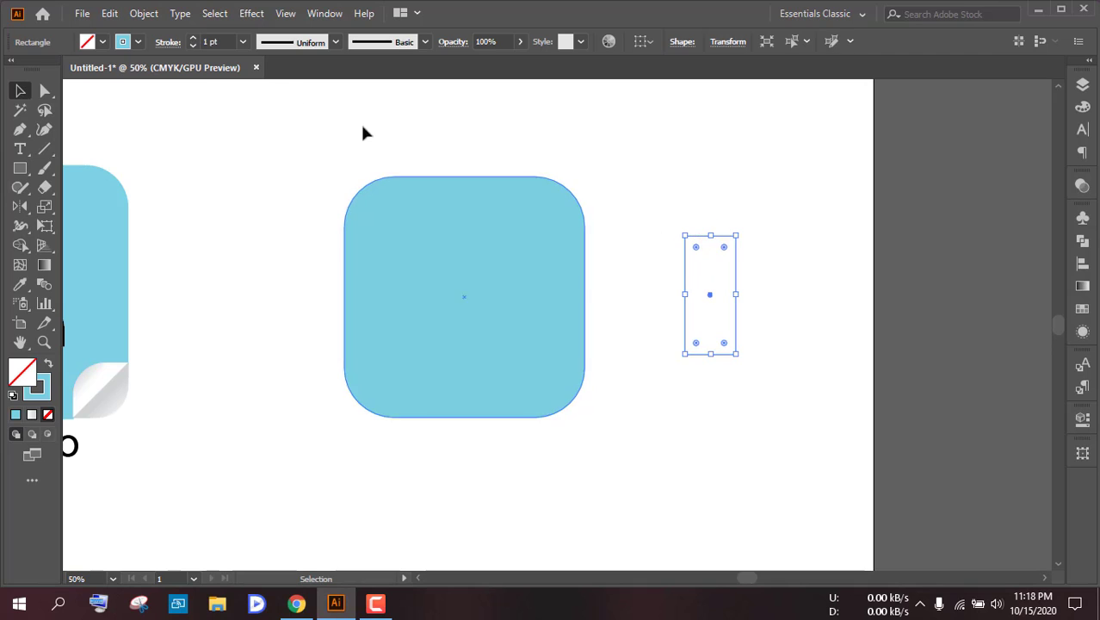
Step: Set the small rectangle's stroke weight to 38 pt
left_click(194, 38)
left_click(194, 38)
left_click(194, 39)
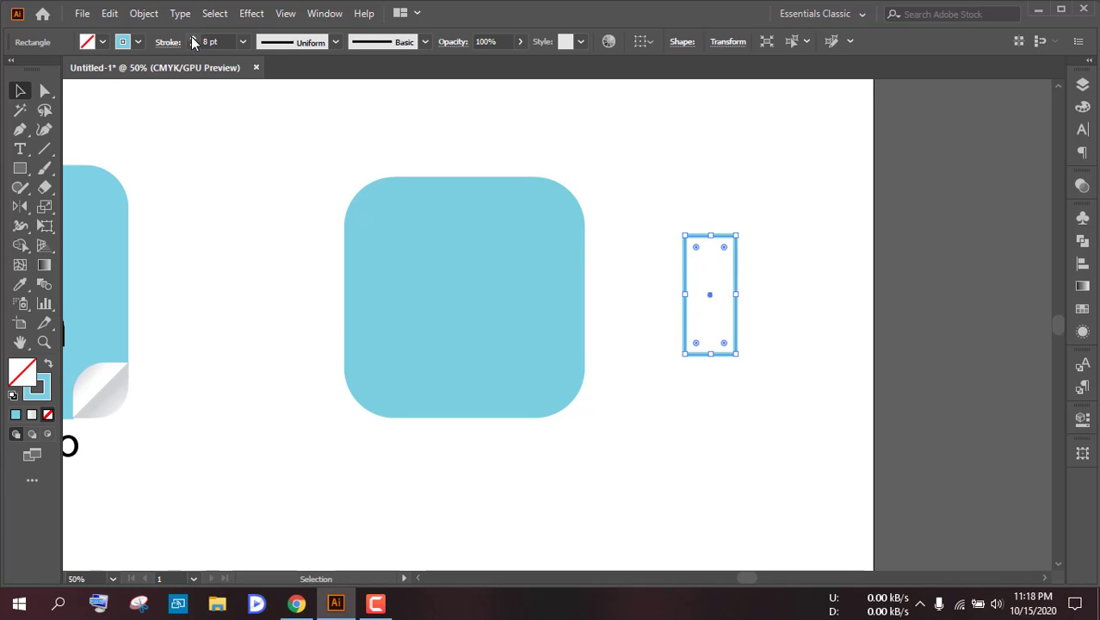
left_click(193, 38)
left_click(193, 39)
left_click(193, 39)
left_click(193, 39)
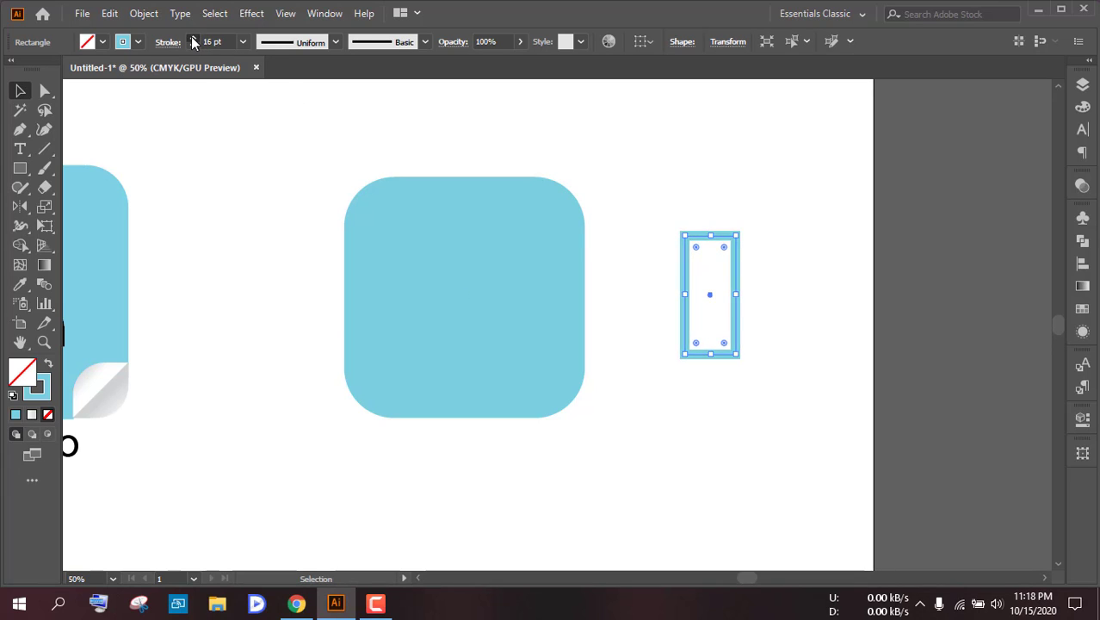
left_click(193, 38)
left_click(193, 39)
left_click(193, 39)
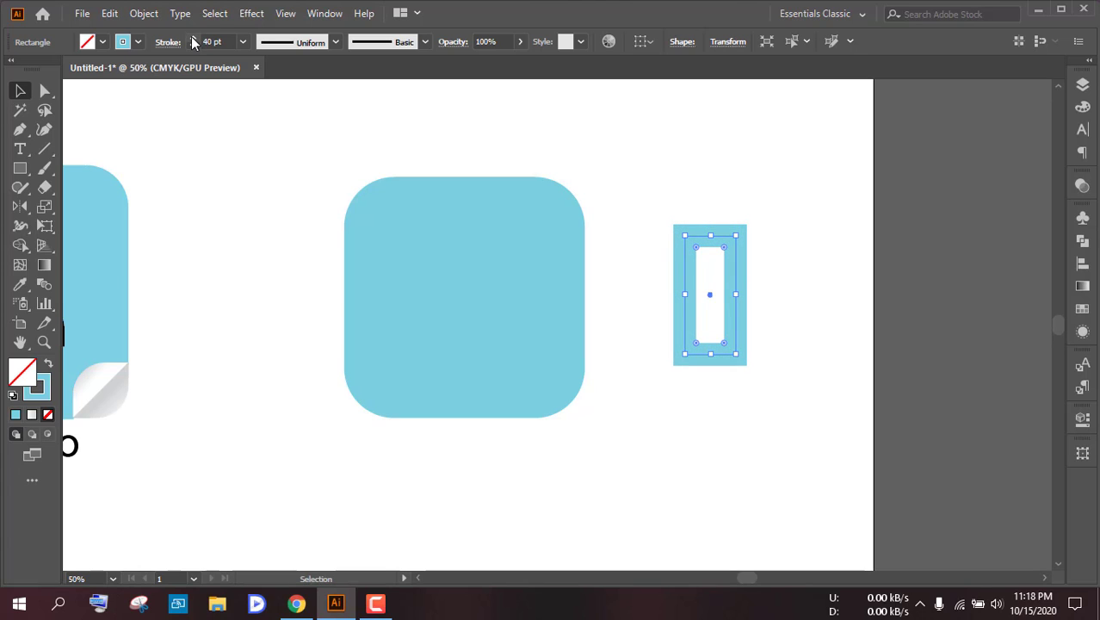
left_click(193, 39)
Step: Round the rectangle's upper-left and lower-right corners to about 91 px, forming a leaf-shaped outline
scroll(254, 137, "down", 2)
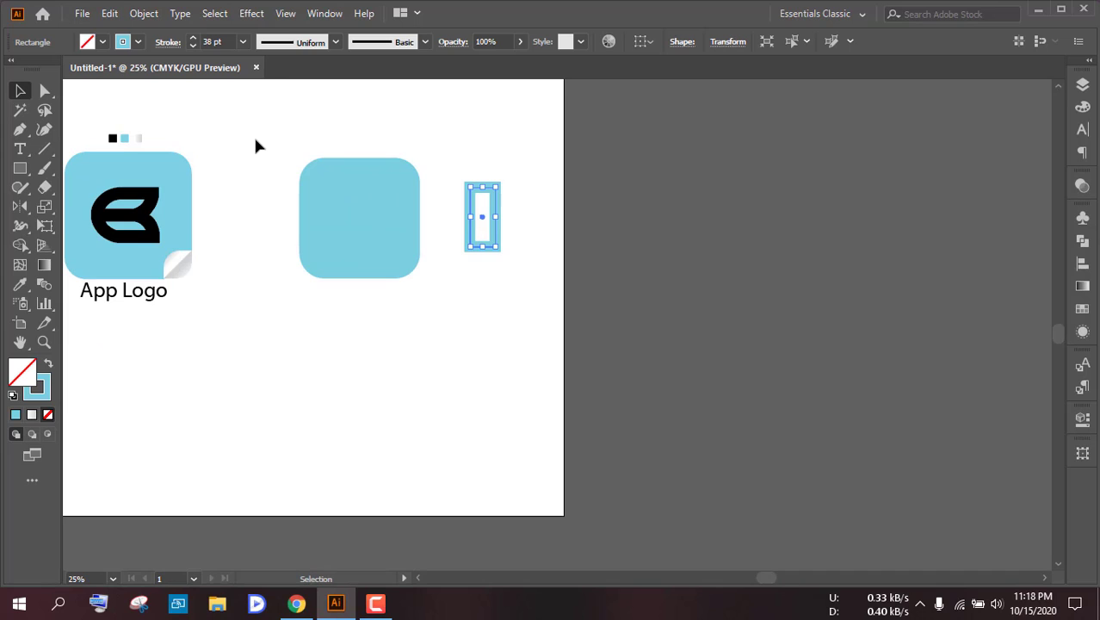
scroll(254, 140, "up", 2)
scroll(699, 219, "up", 1)
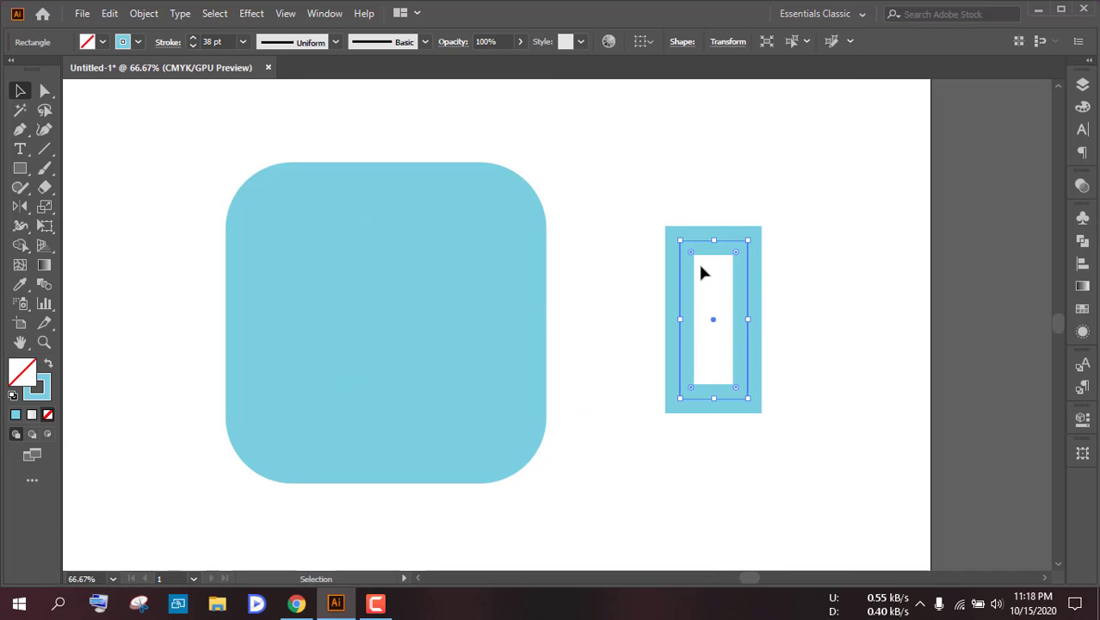
scroll(699, 263, "up", 3)
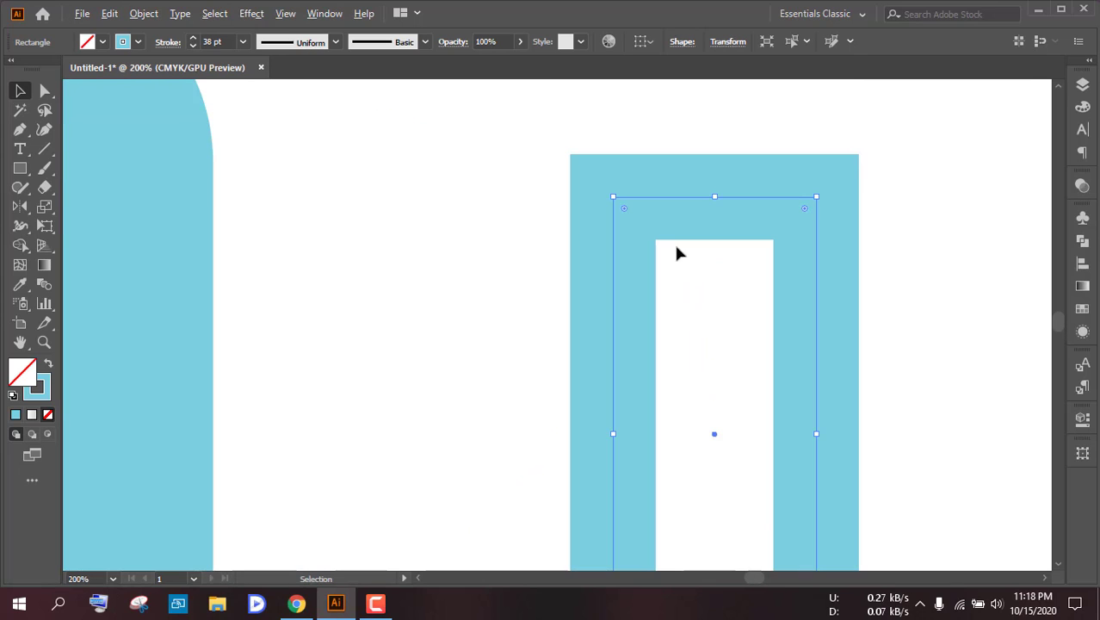
left_click(45, 91)
scroll(532, 250, "down", 1)
scroll(604, 254, "down", 1)
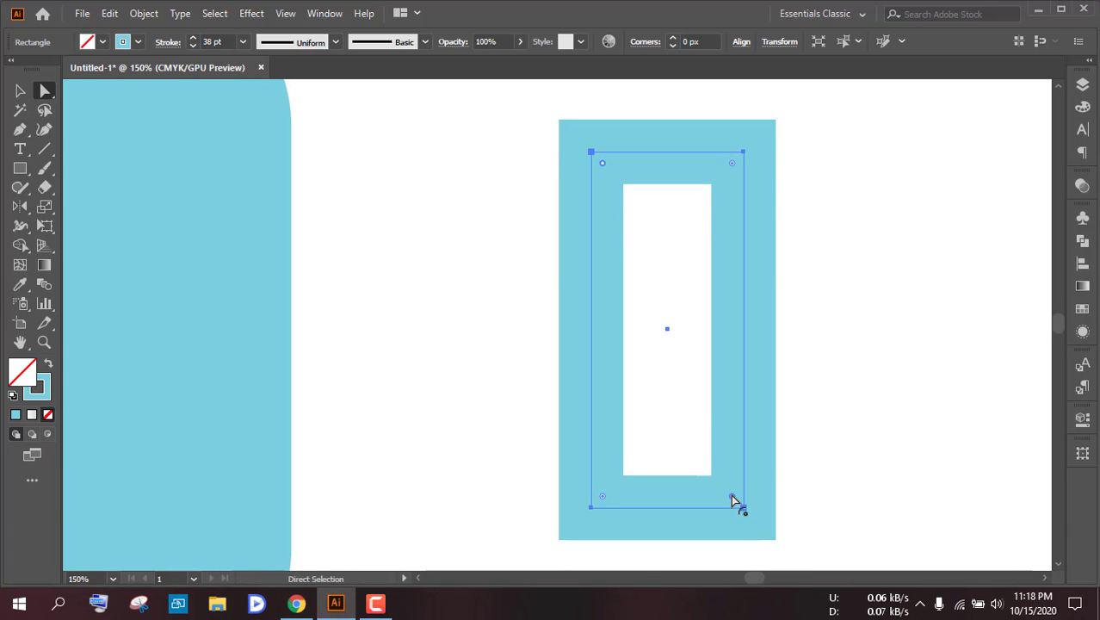
left_click_drag(733, 499, 635, 320)
key("ctrl+minus")
key("ctrl+minus")
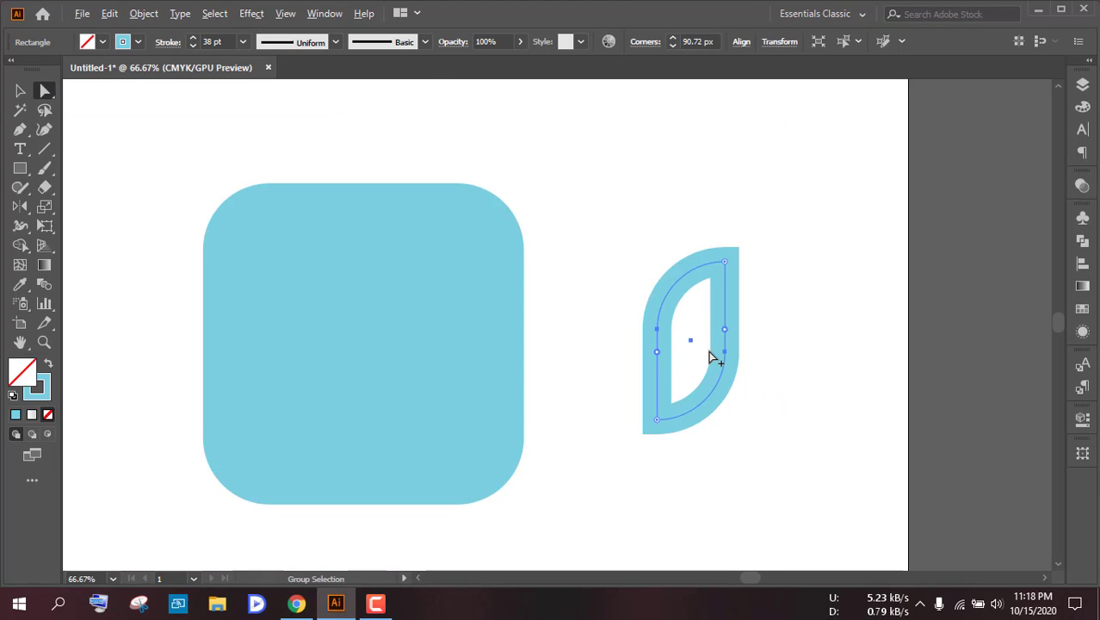
left_click(790, 282)
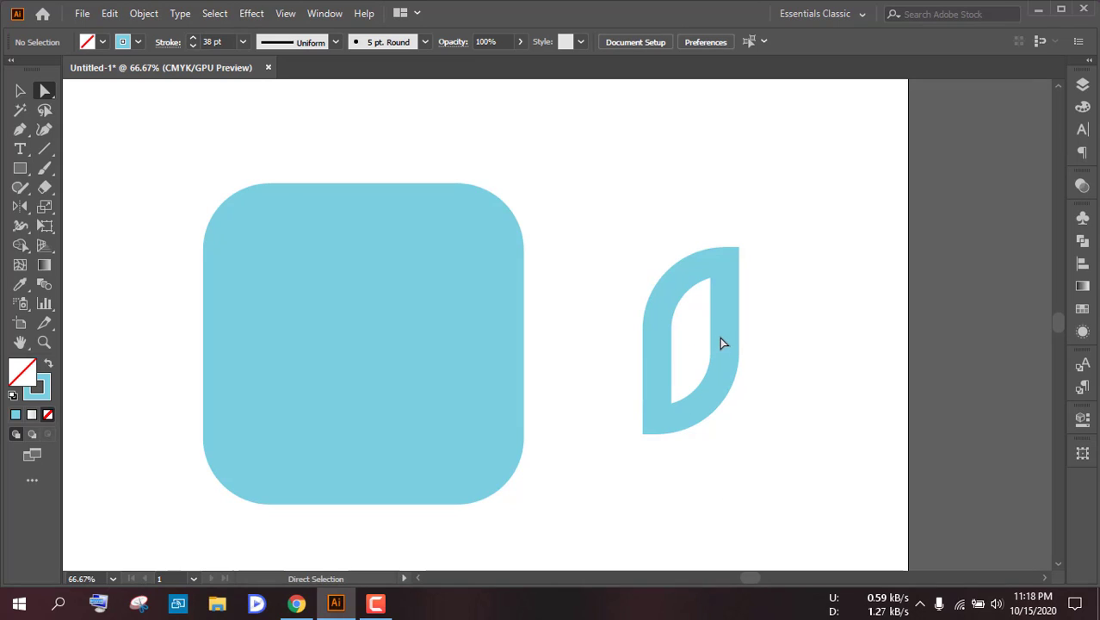
Step: Expand the leaf shape's fill and stroke into an editable outline
left_click_drag(637, 215, 749, 319)
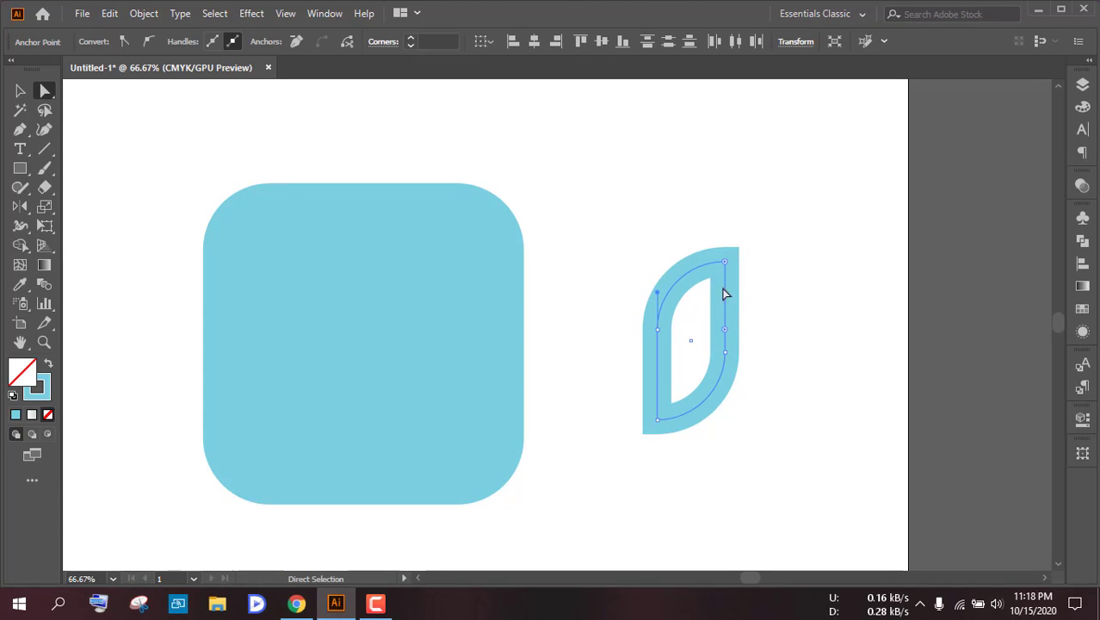
left_click(22, 92)
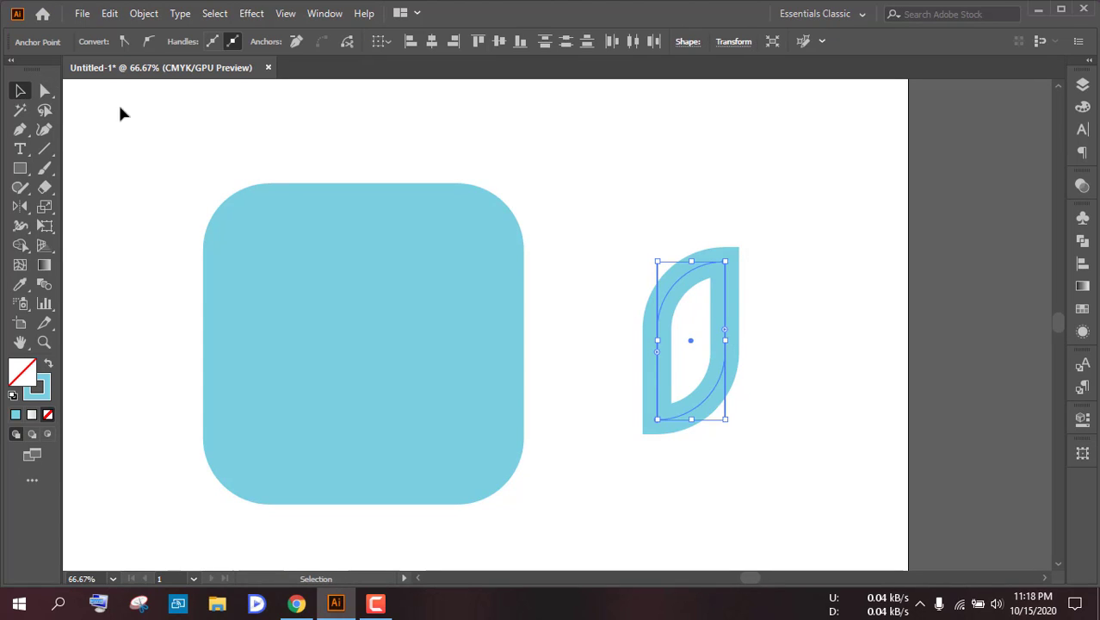
left_click(201, 191)
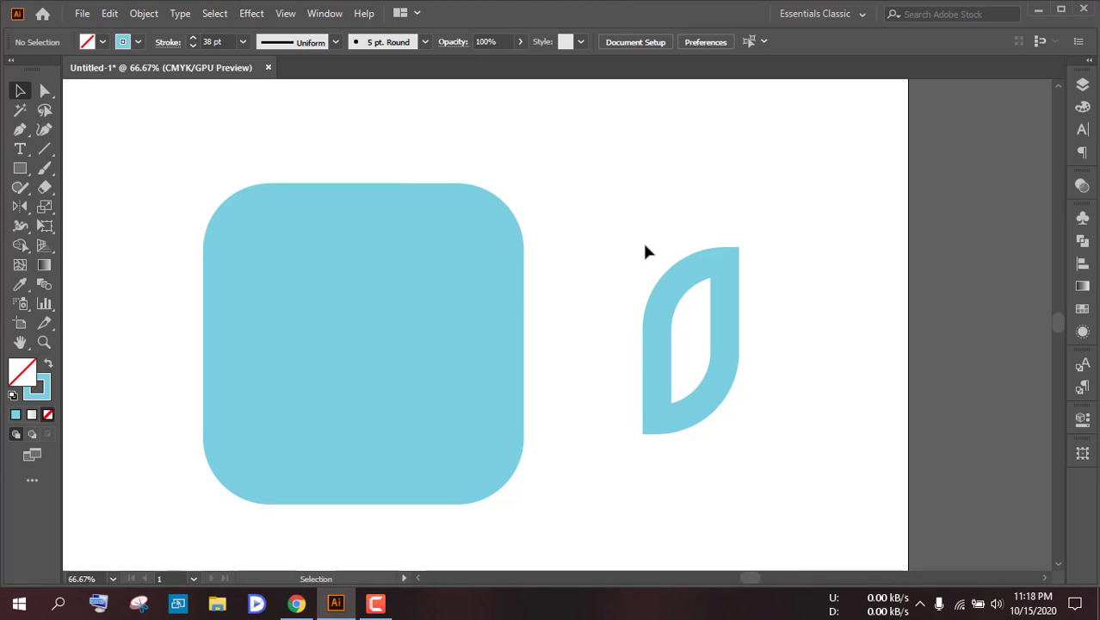
left_click_drag(637, 238, 691, 287)
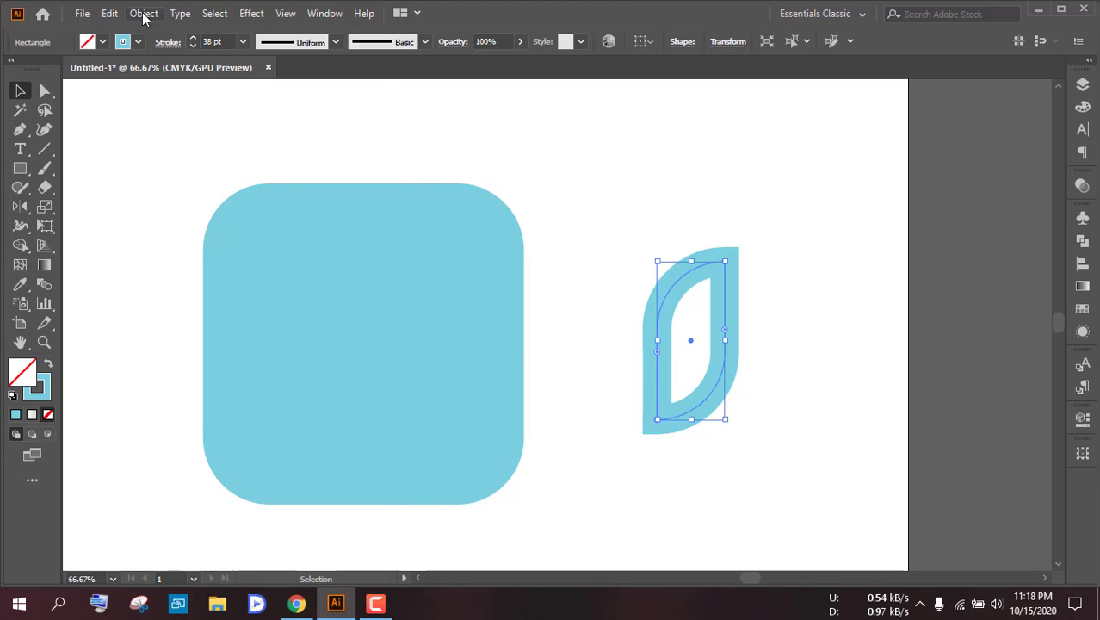
left_click(144, 13)
left_click(246, 193)
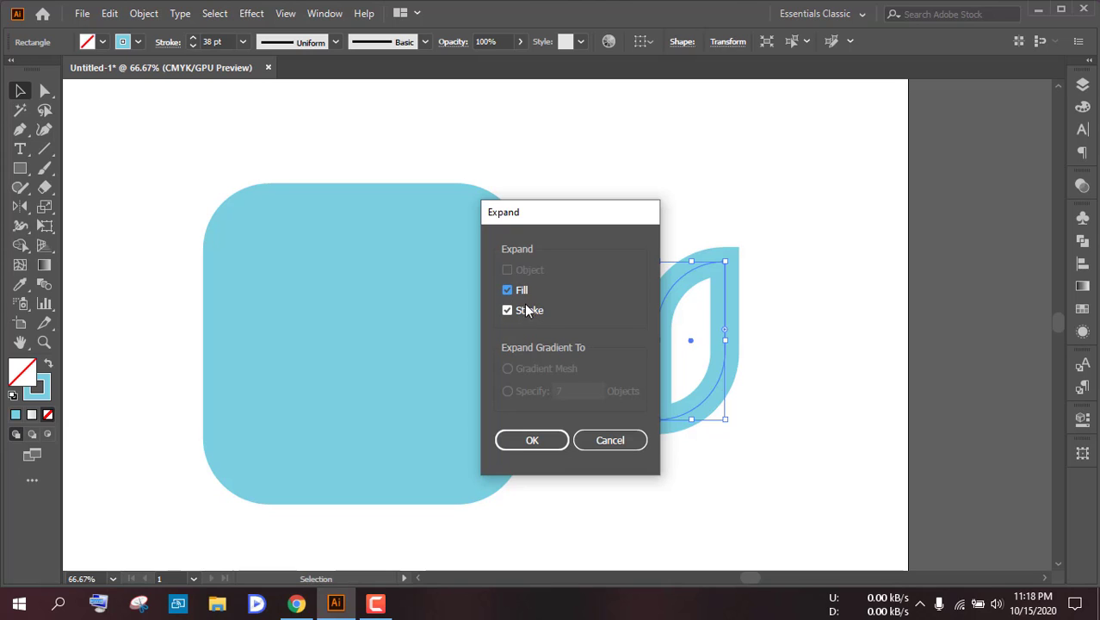
left_click(527, 441)
left_click(705, 326)
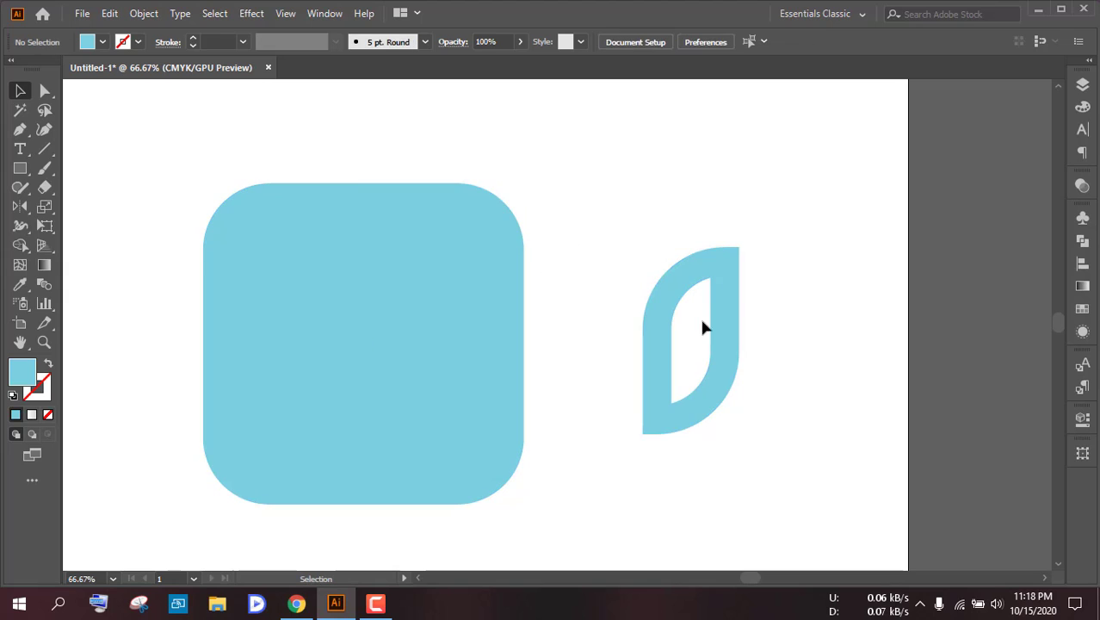
Step: Create a mirrored copy of the leaf outline by reflecting it across the vertical axis
left_click(658, 302)
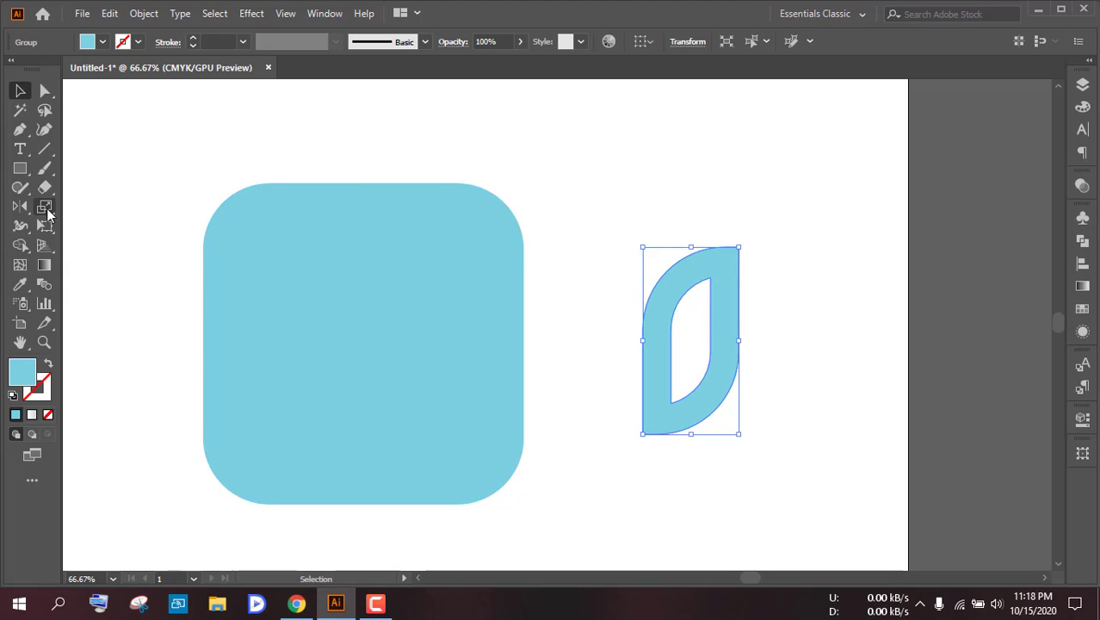
left_click(19, 207)
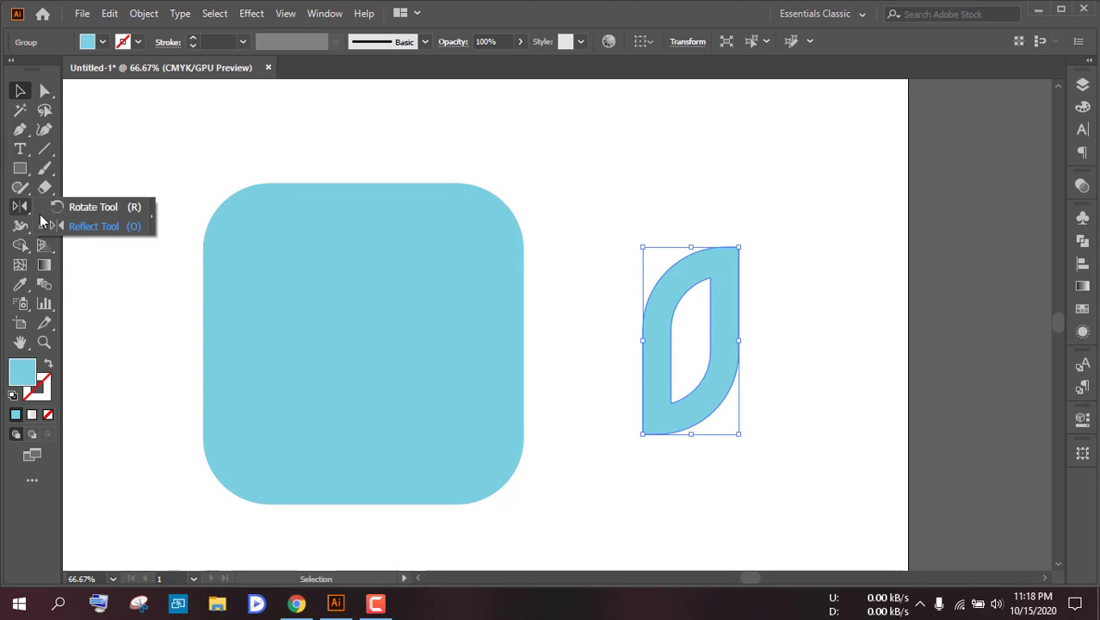
left_click(87, 235)
double_click(19, 207)
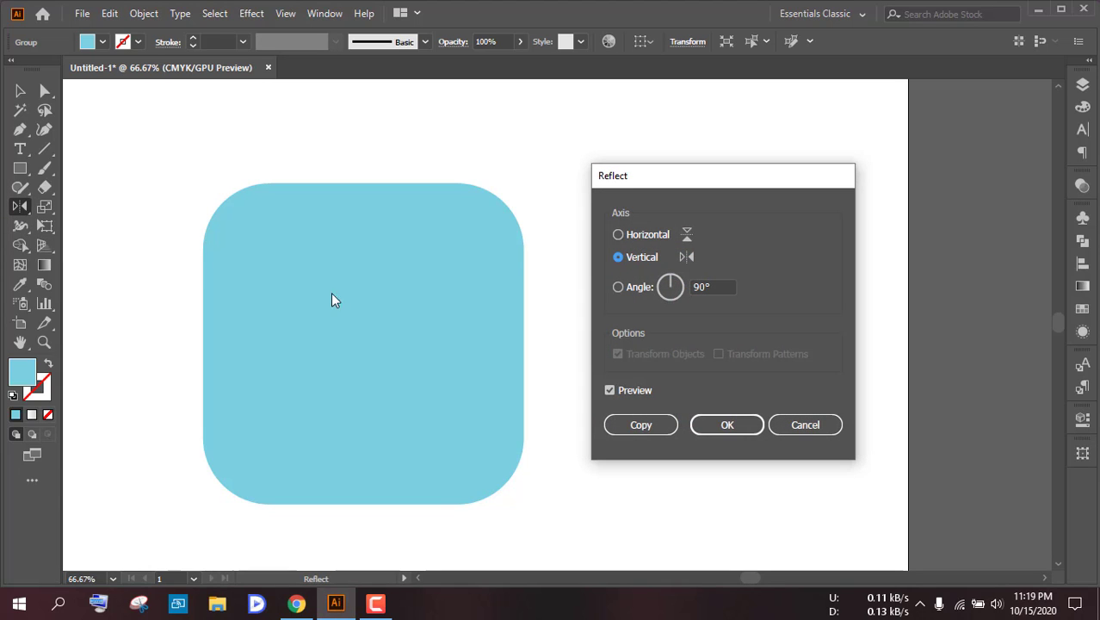
left_click_drag(682, 191, 391, 177)
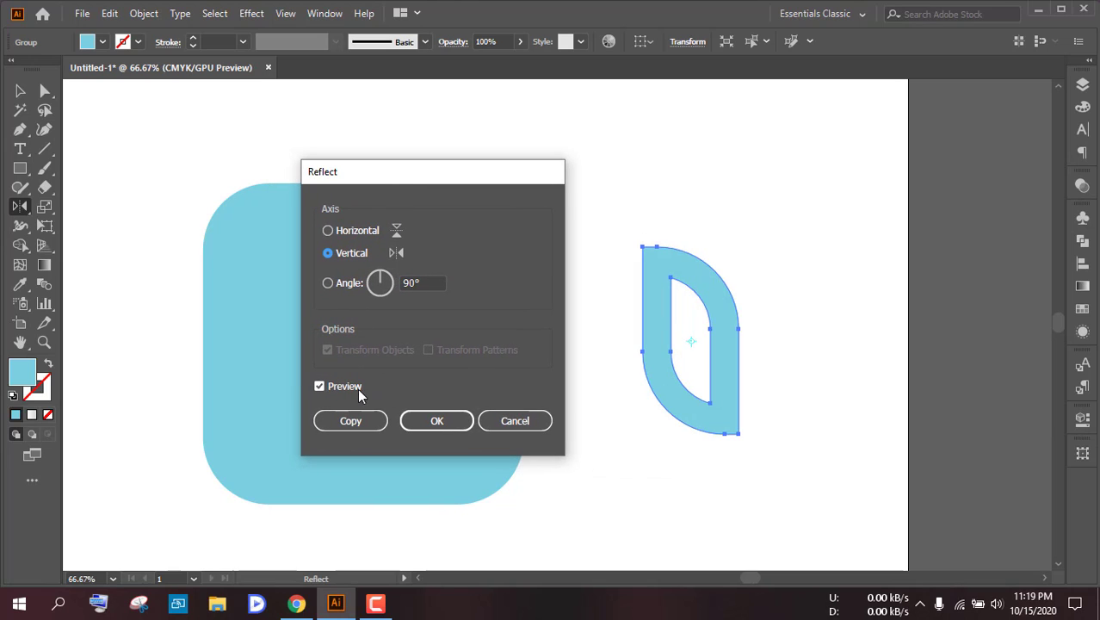
left_click(321, 388)
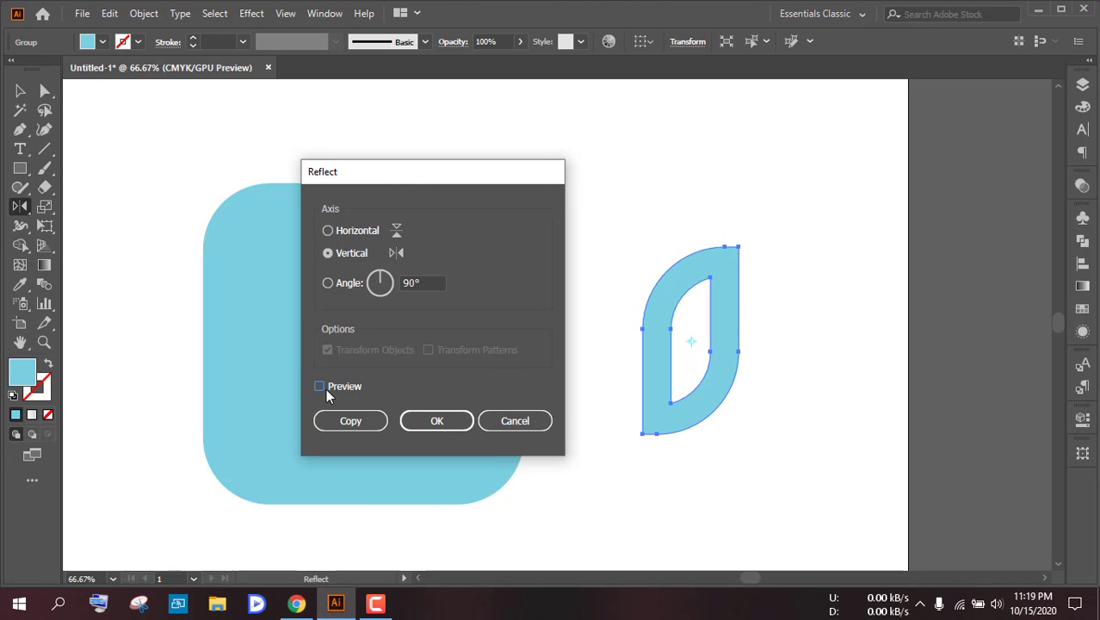
left_click(320, 388)
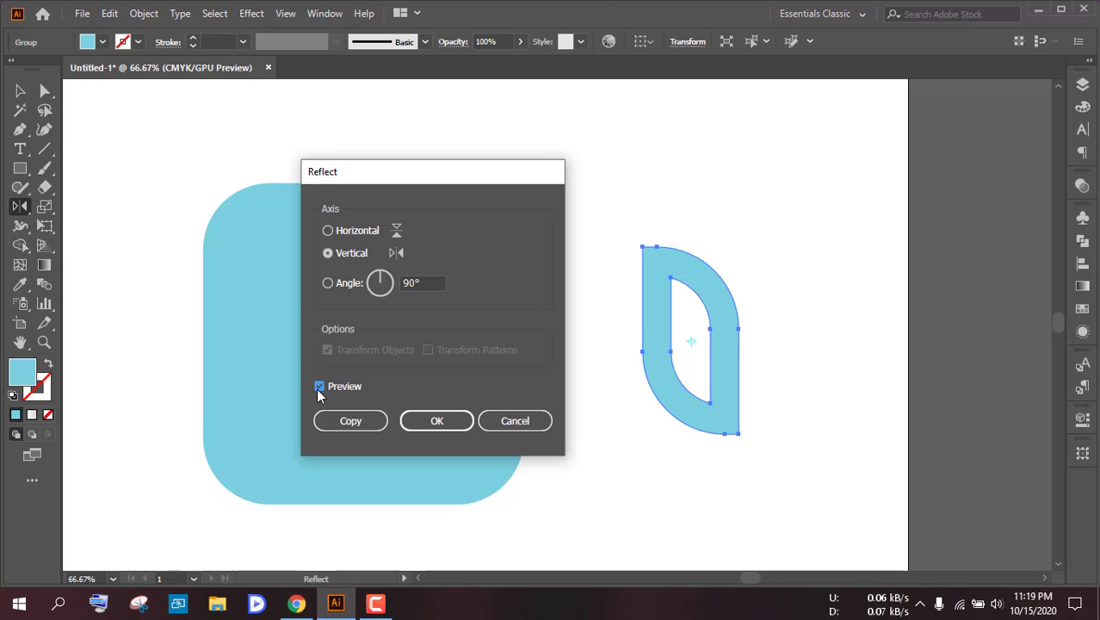
left_click(350, 421)
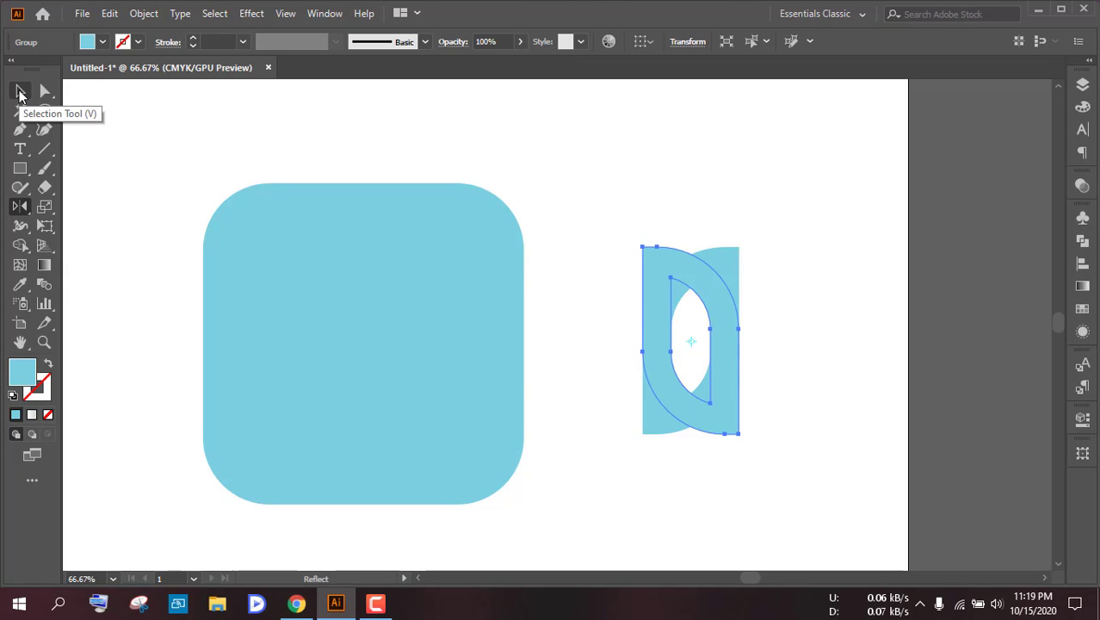
Step: Move the mirrored leaf copy left until its straight inner side overlaps the original's, forming one shared central stem
left_click(21, 92)
left_click_drag(724, 322, 650, 311)
key("ctrl+equal")
key("ctrl+equal")
key("ctrl+minus")
key("ctrl+minus")
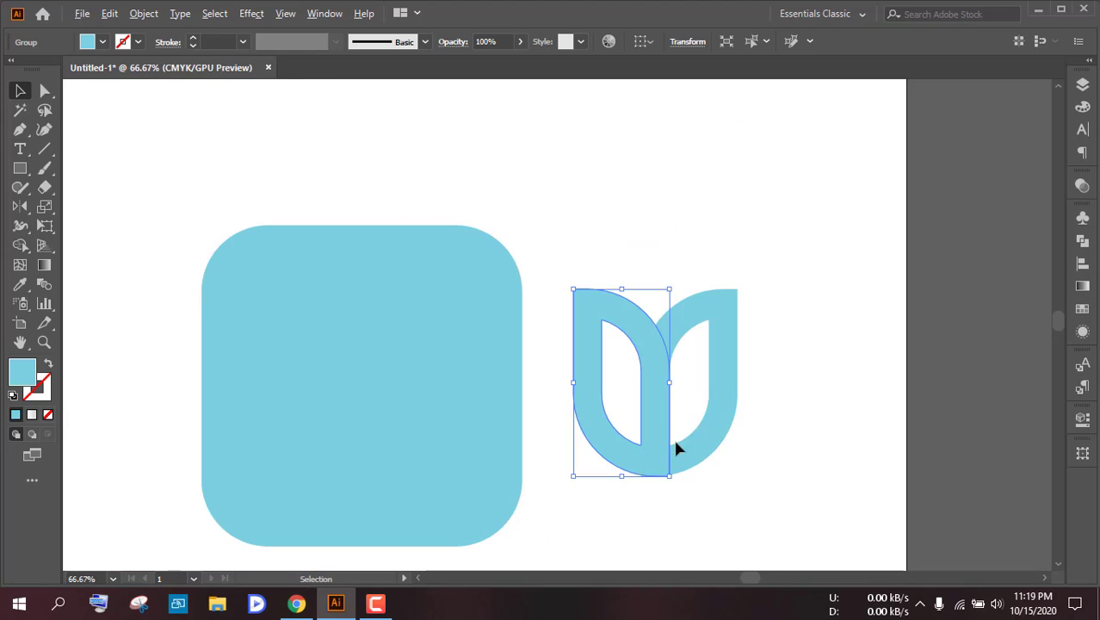
left_click(682, 497)
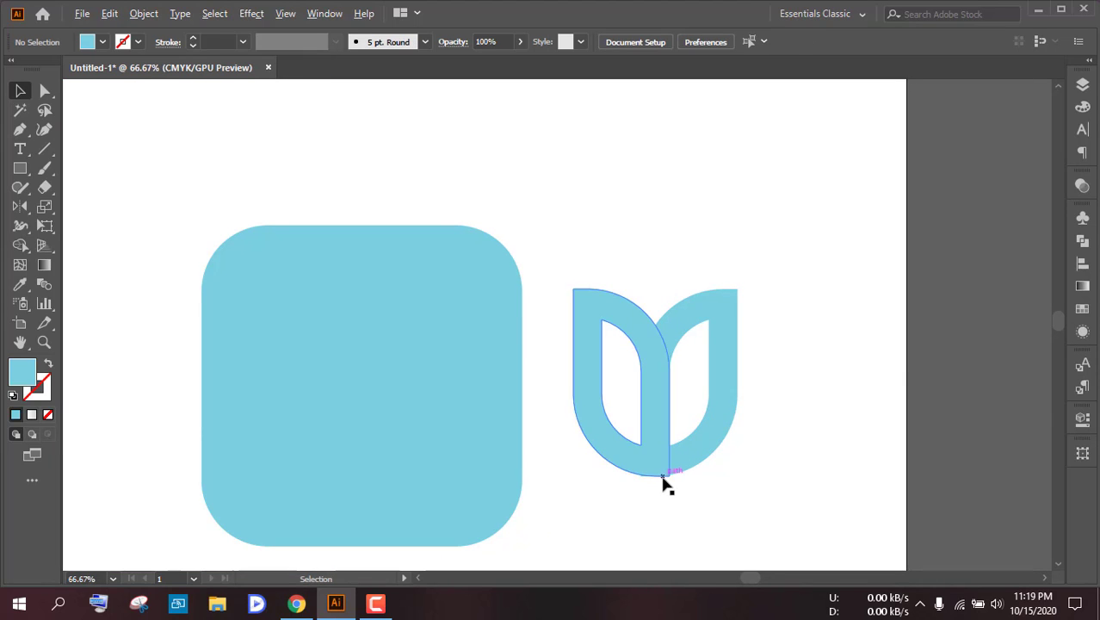
left_click_drag(738, 472, 619, 337)
left_click(667, 478)
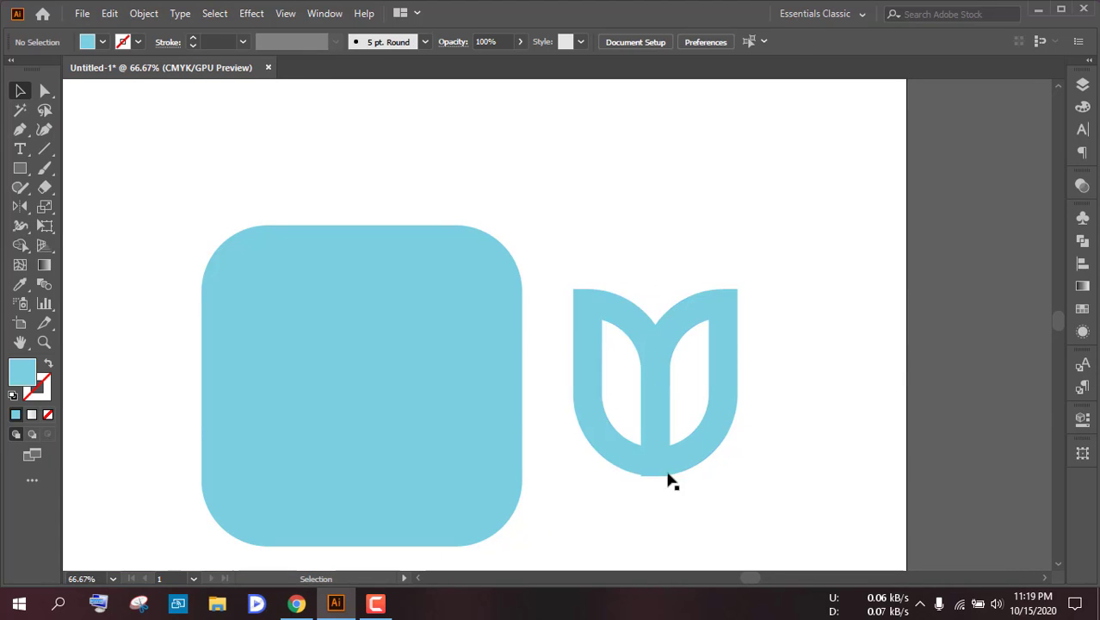
Step: Separate the overhanging corner slivers at the base of both overlapping leaves with the Shape Builder tool
scroll(642, 472, "up", 10)
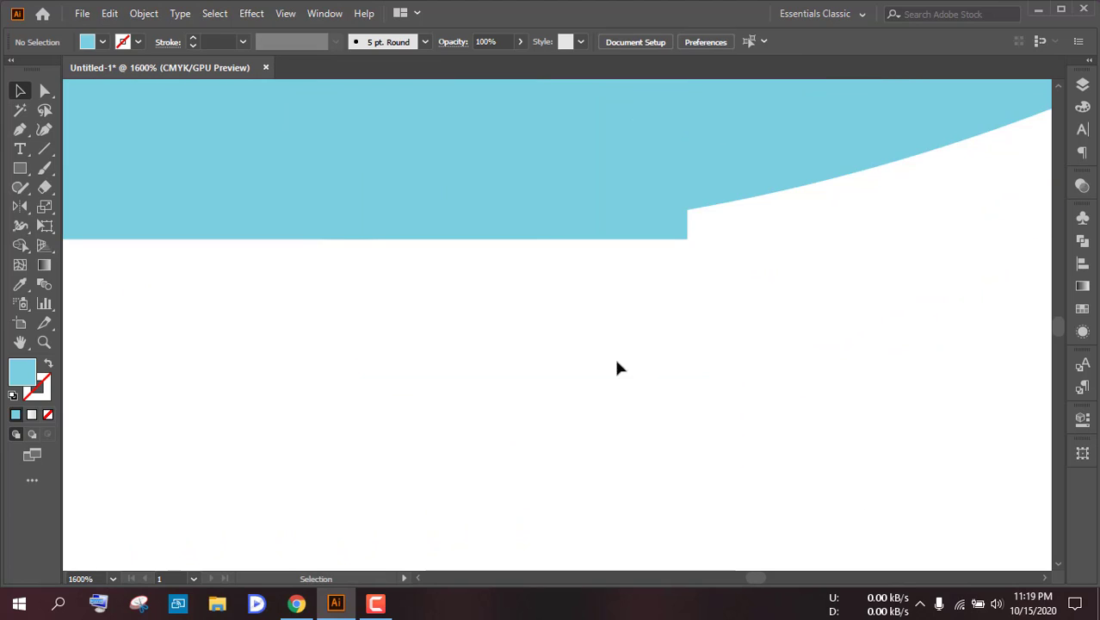
scroll(616, 368, "down", 3)
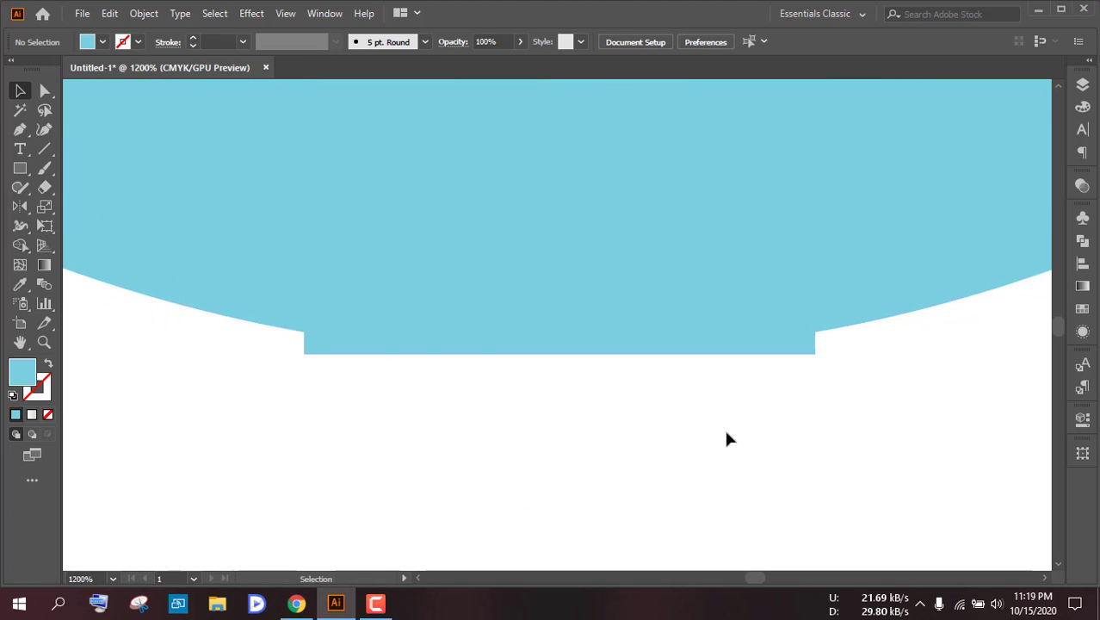
left_click_drag(725, 439, 469, 215)
left_click(14, 248)
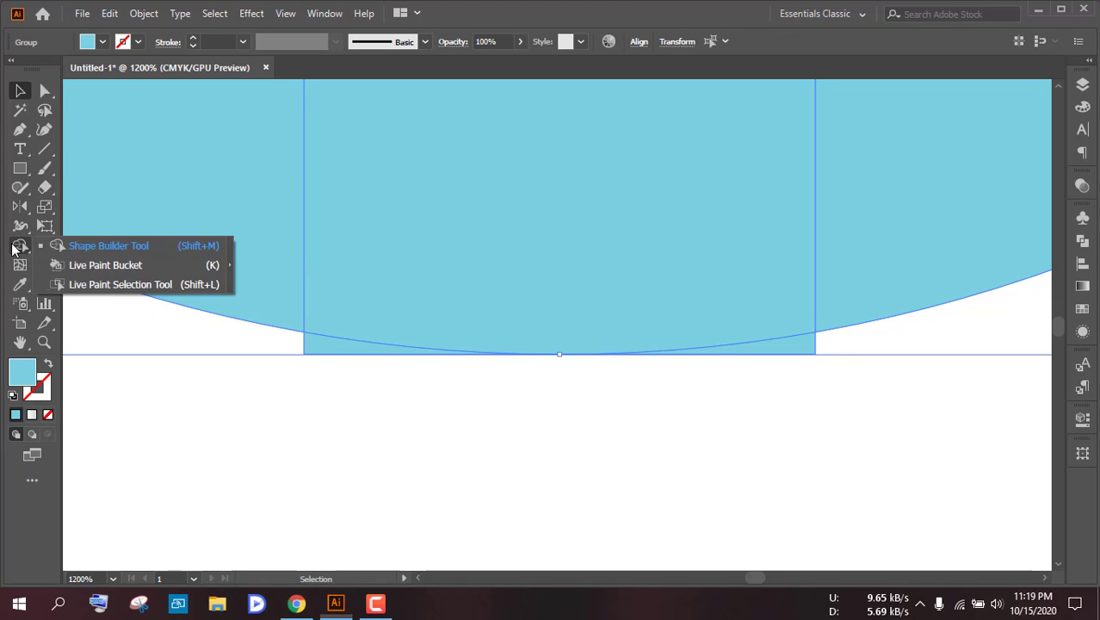
left_click(94, 248)
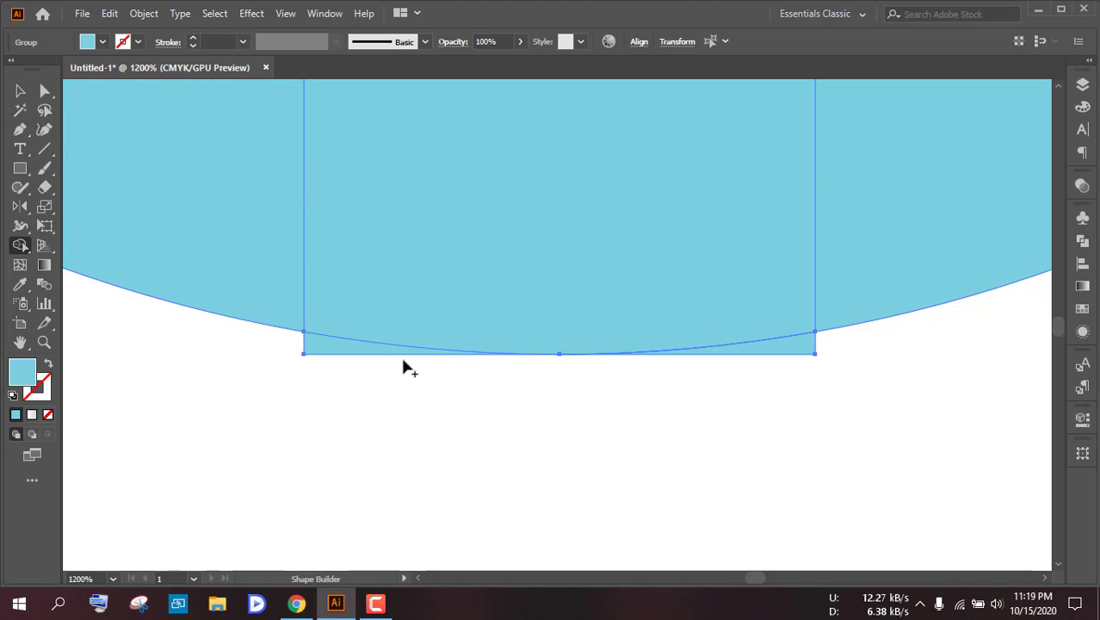
left_click(20, 91)
left_click(195, 370)
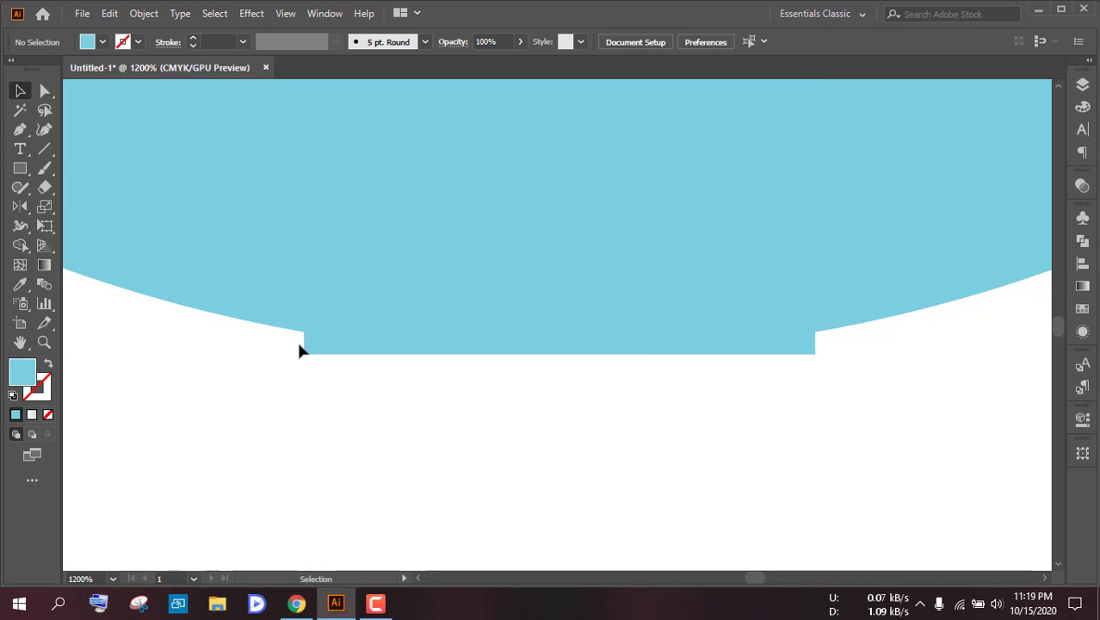
Step: Ungroup the left leaf and delete the sliver sticking out at its lower-right corner
left_click(315, 350)
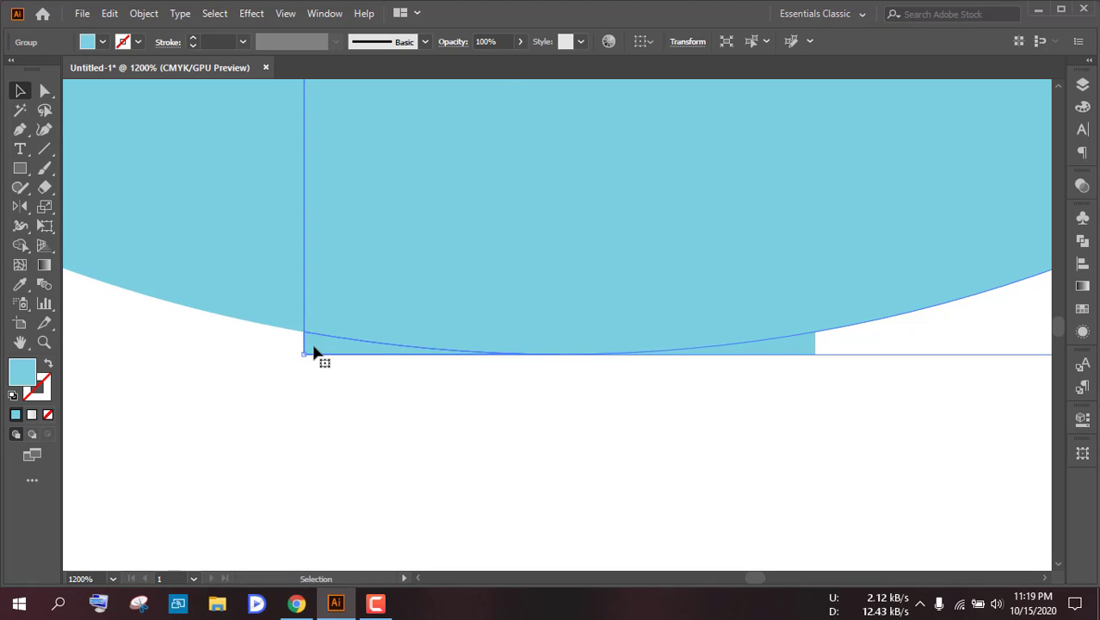
right_click(342, 333)
left_click(380, 177)
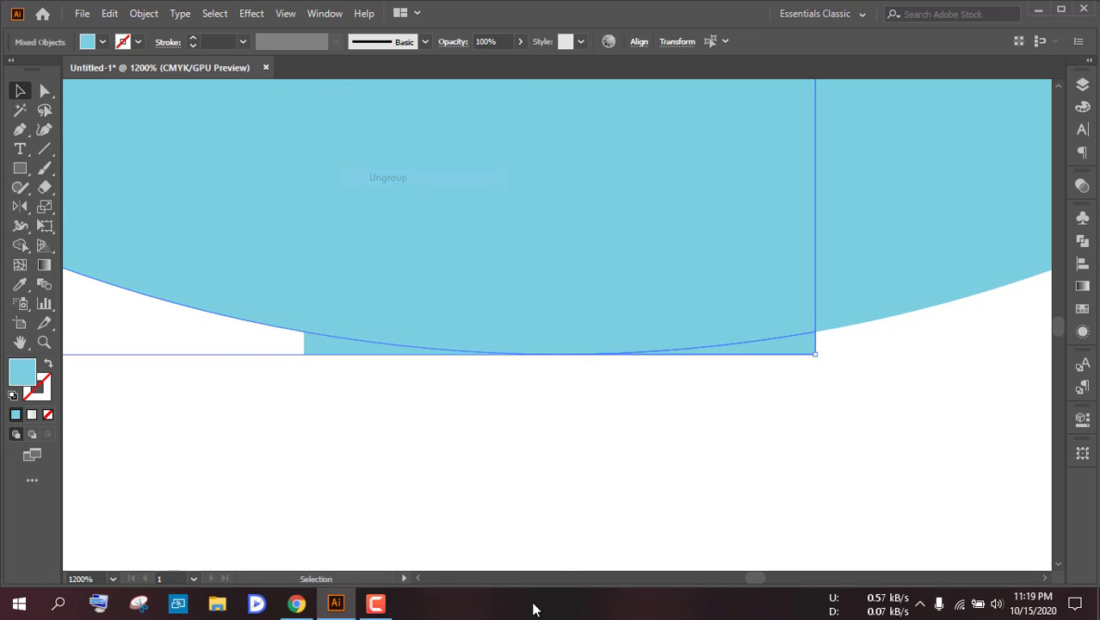
left_click(767, 365)
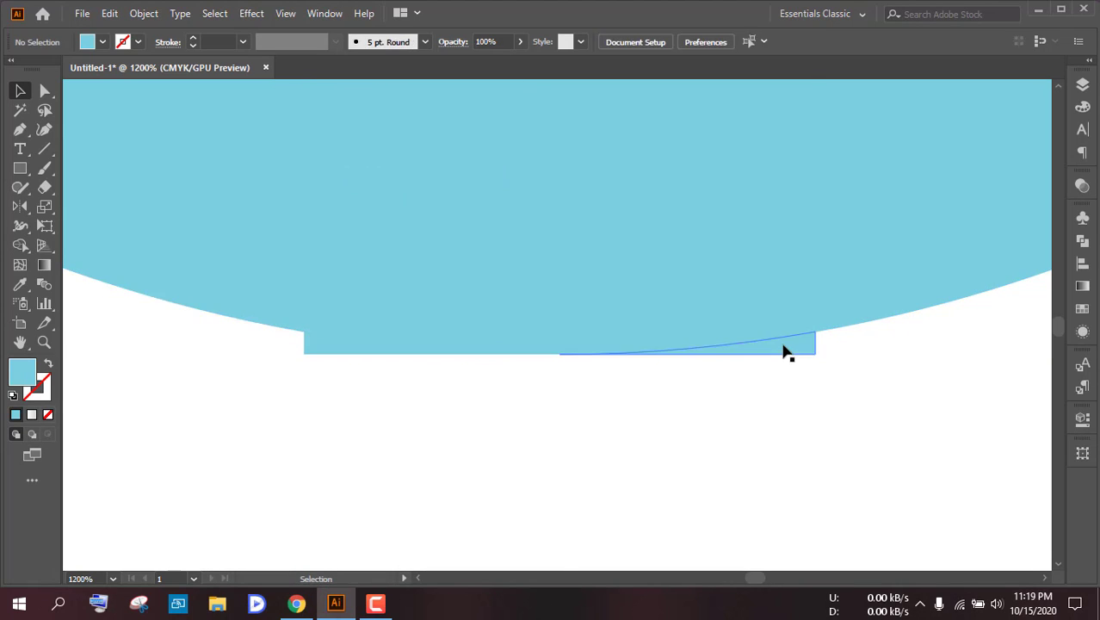
left_click(786, 351)
key("Delete")
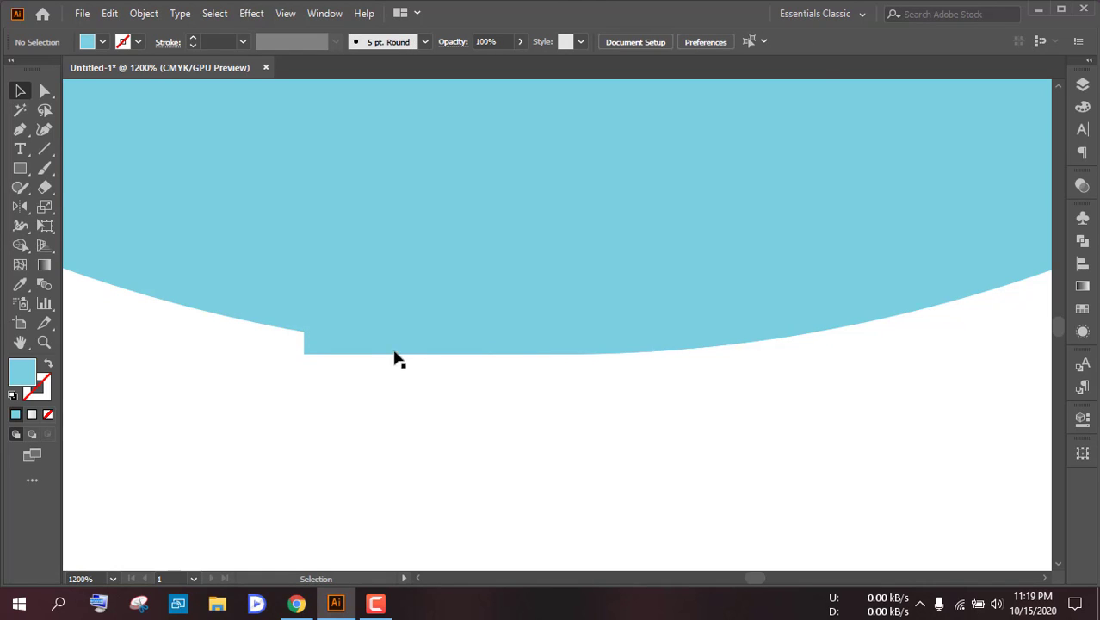
Step: Try to delete the sliver at the right leaf's lower-left corner, and undo the deletion
left_click(332, 351)
key("Delete")
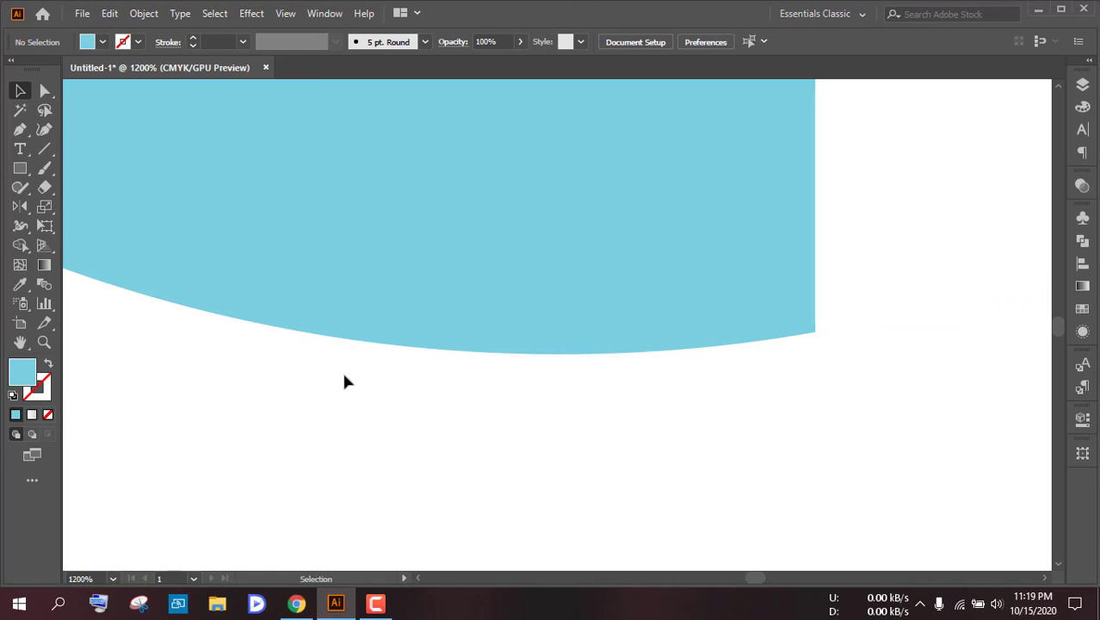
key("ctrl+z")
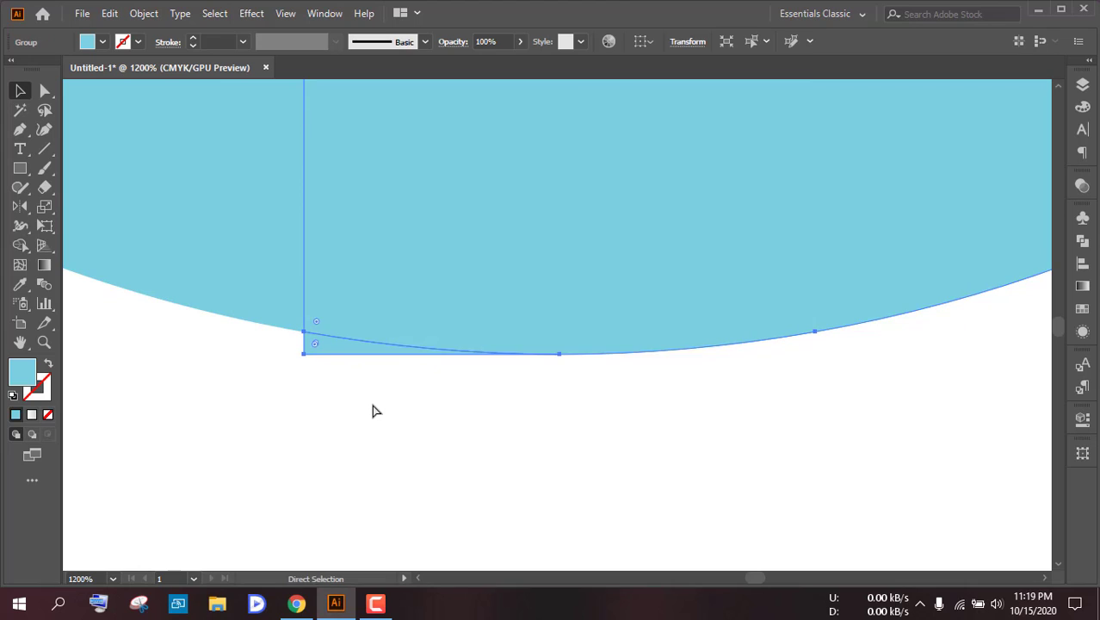
Step: Retry deleting the remaining lower-left sliver while the right leaf is still grouped, and undo the deletion
left_click(371, 406)
left_click(327, 353)
right_click(327, 351)
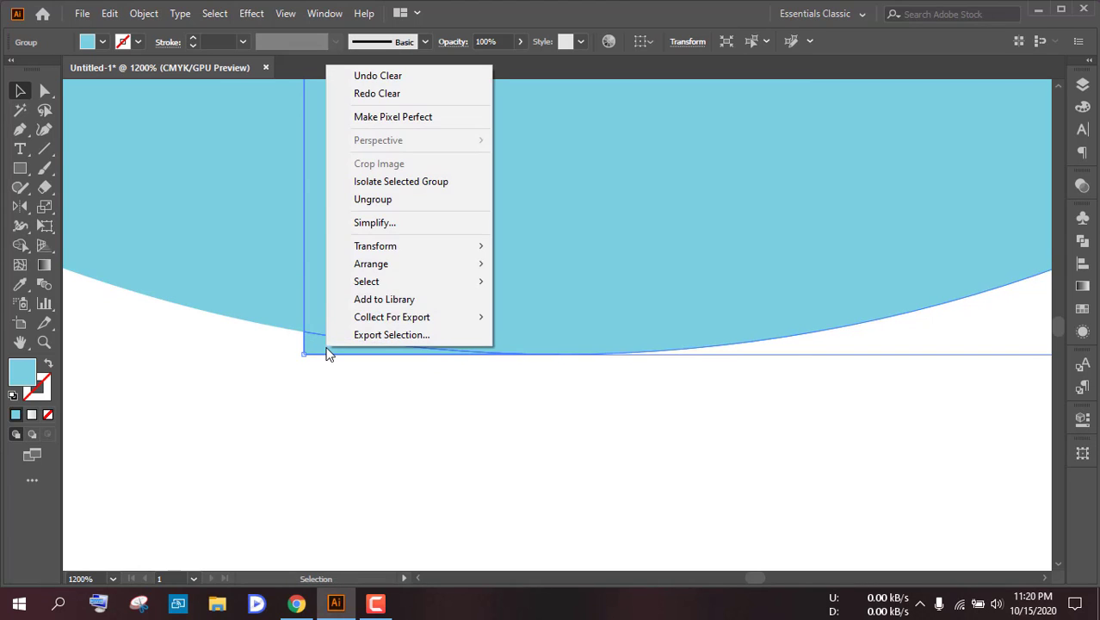
left_click(463, 400)
left_click(415, 356)
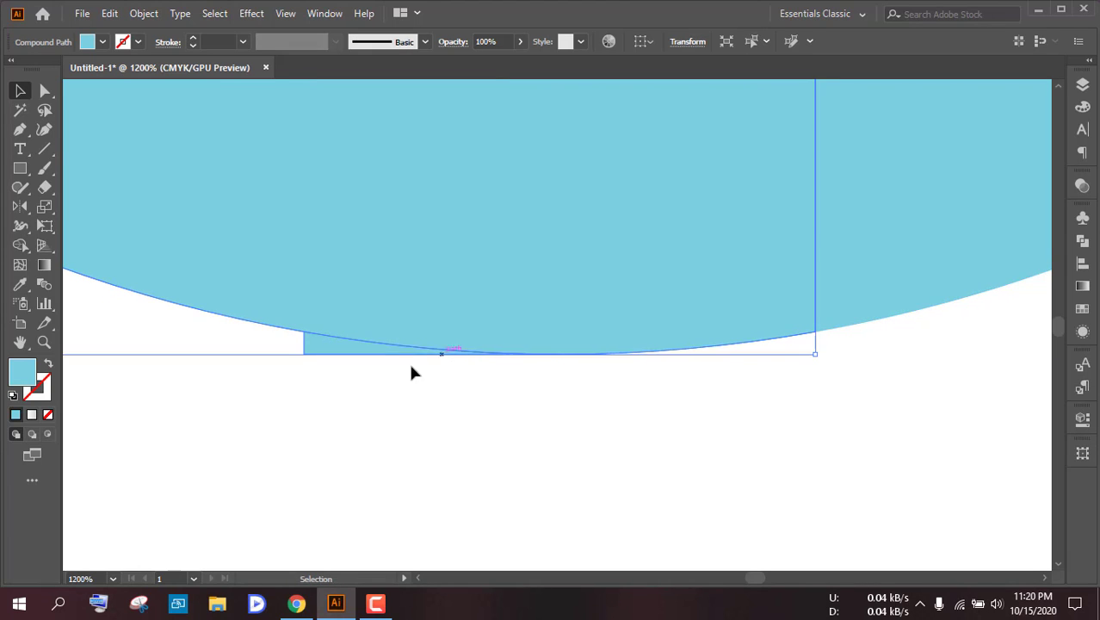
left_click(372, 389)
left_click(331, 356)
key("Delete")
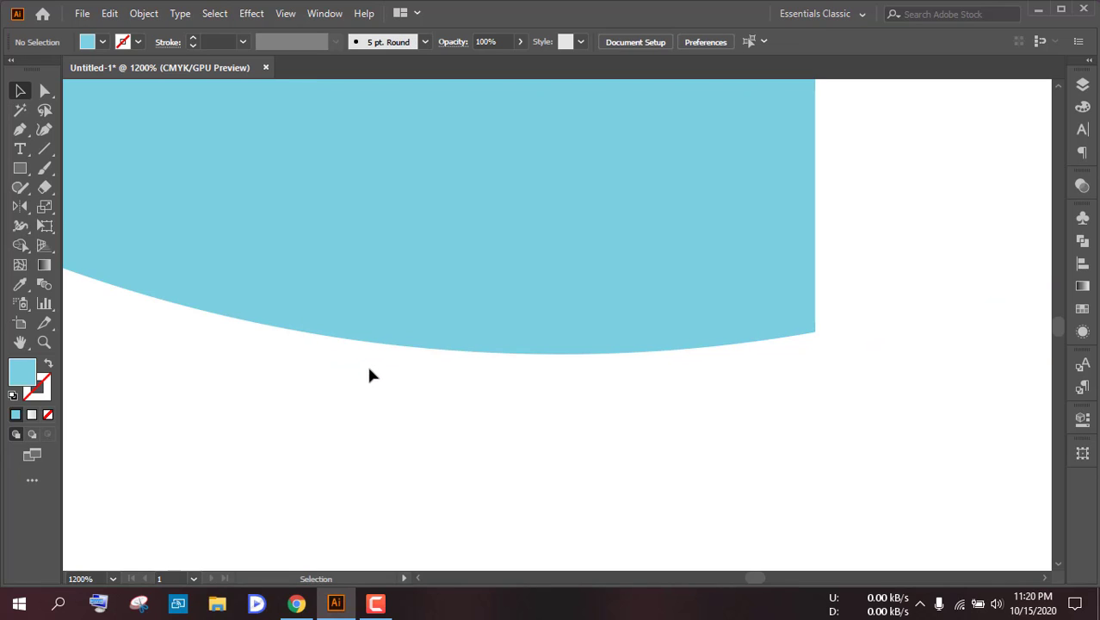
scroll(397, 418, "down", 6)
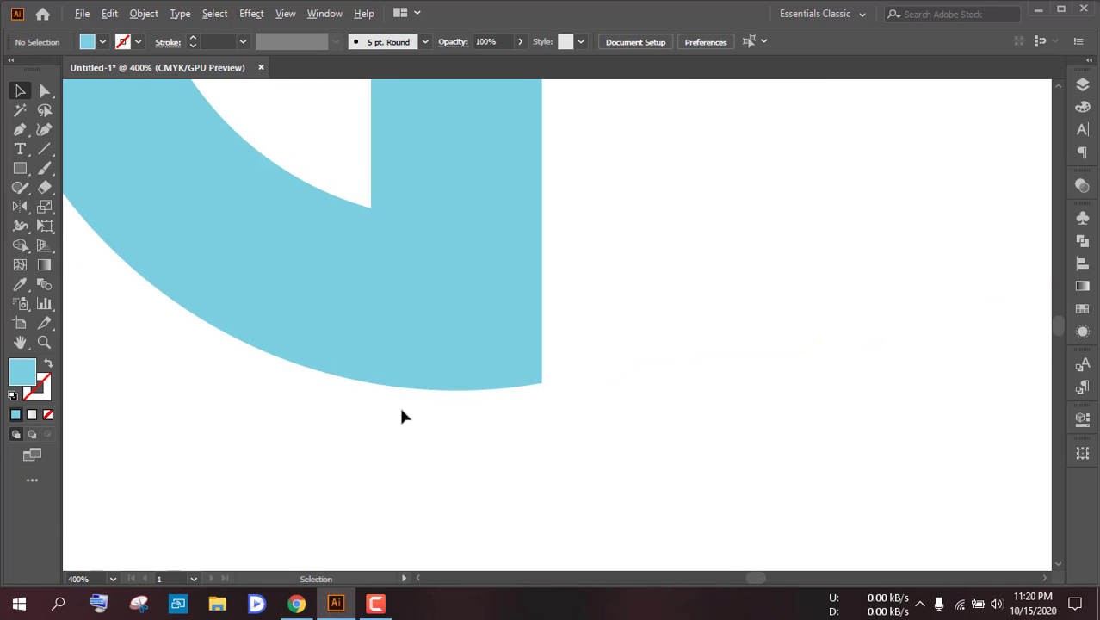
key("a")
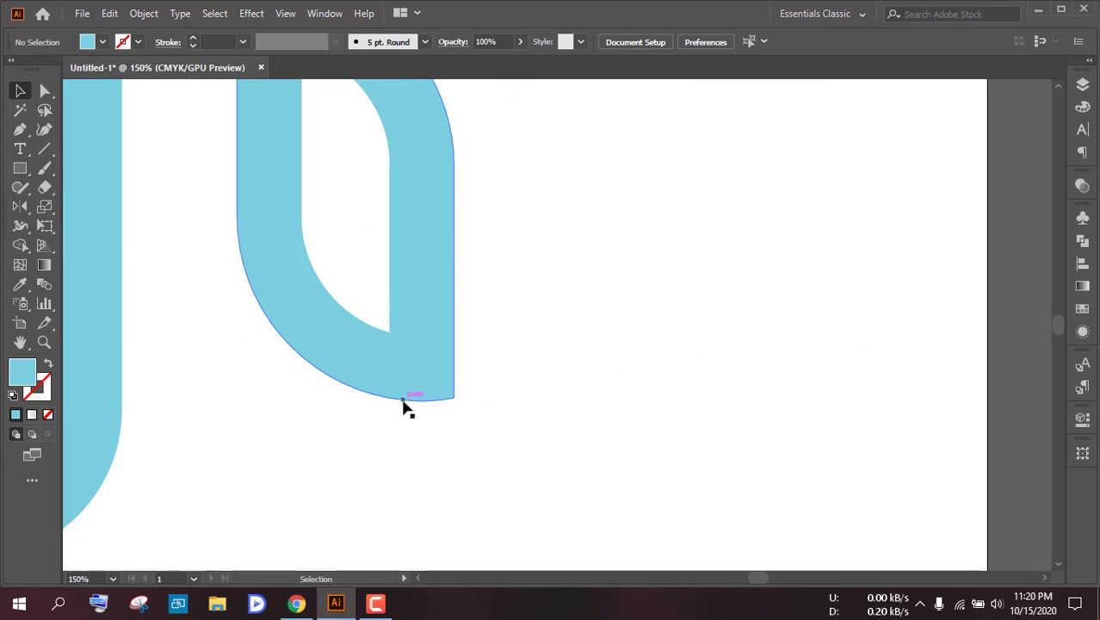
key("ctrl+z")
scroll(428, 452, "up", 1)
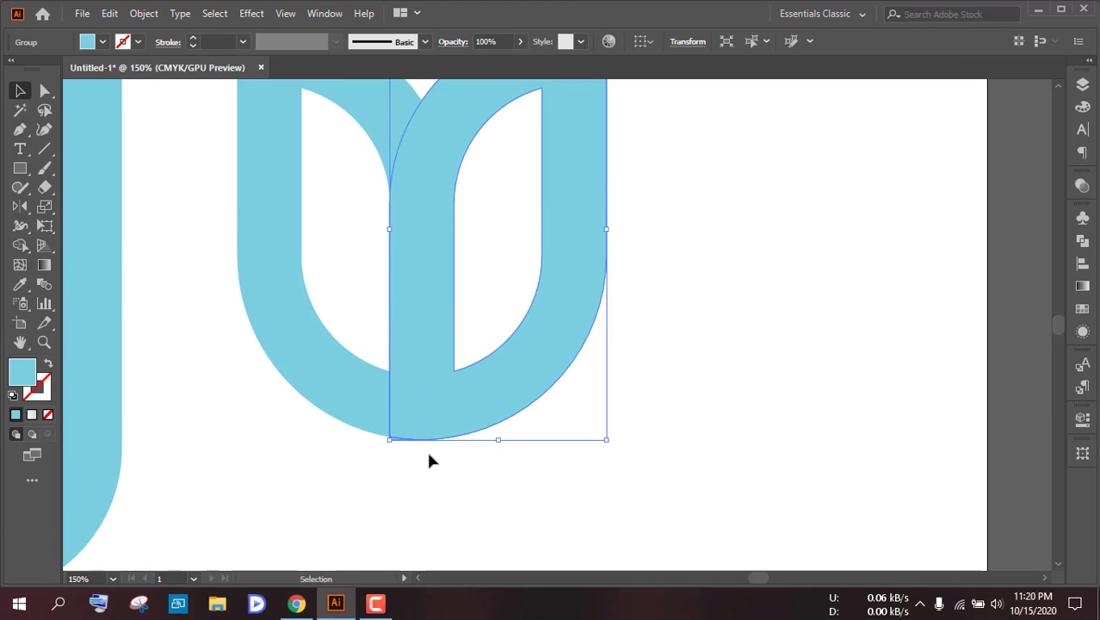
Step: Ungroup the right leaf and delete the sliver sticking out at its lower-left corner
left_click(400, 459)
scroll(395, 425, "up", 4)
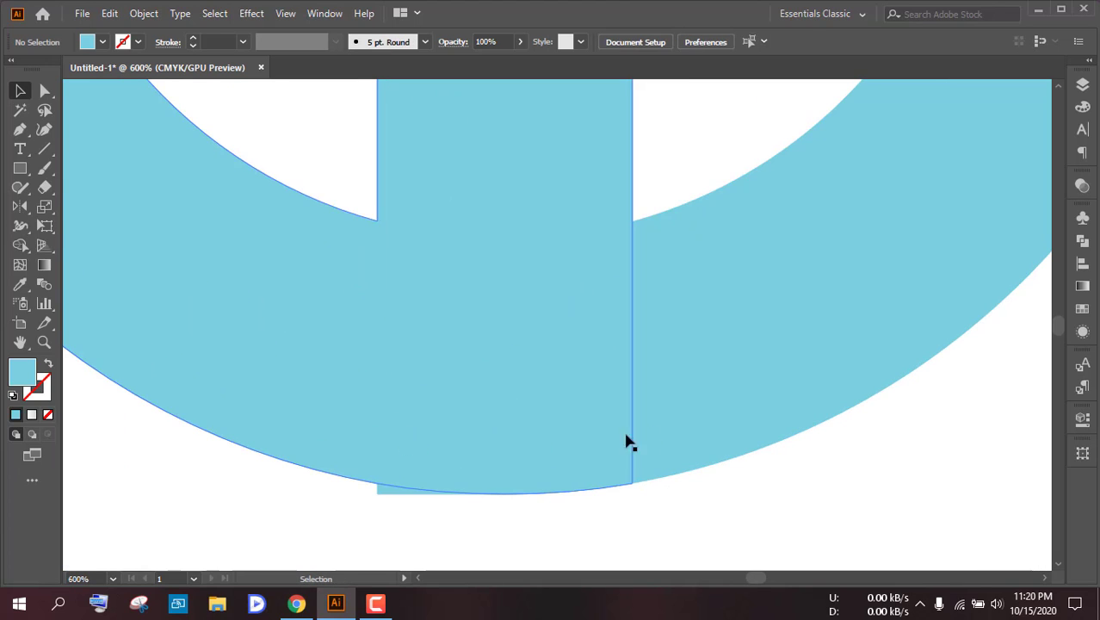
left_click(544, 366)
left_click(774, 394)
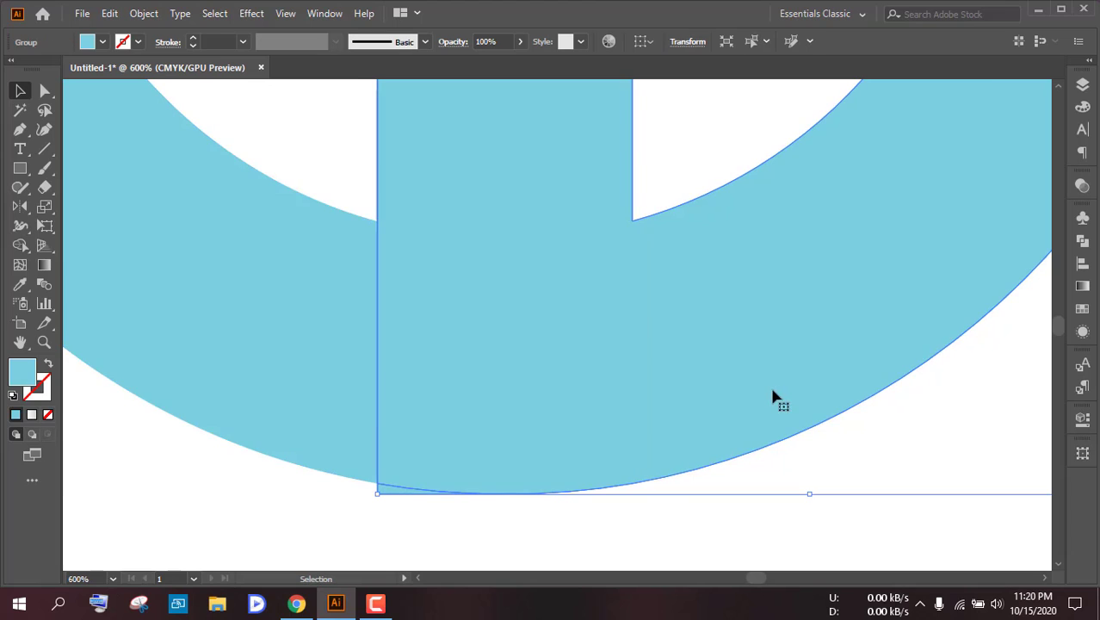
right_click(774, 393)
left_click(813, 243)
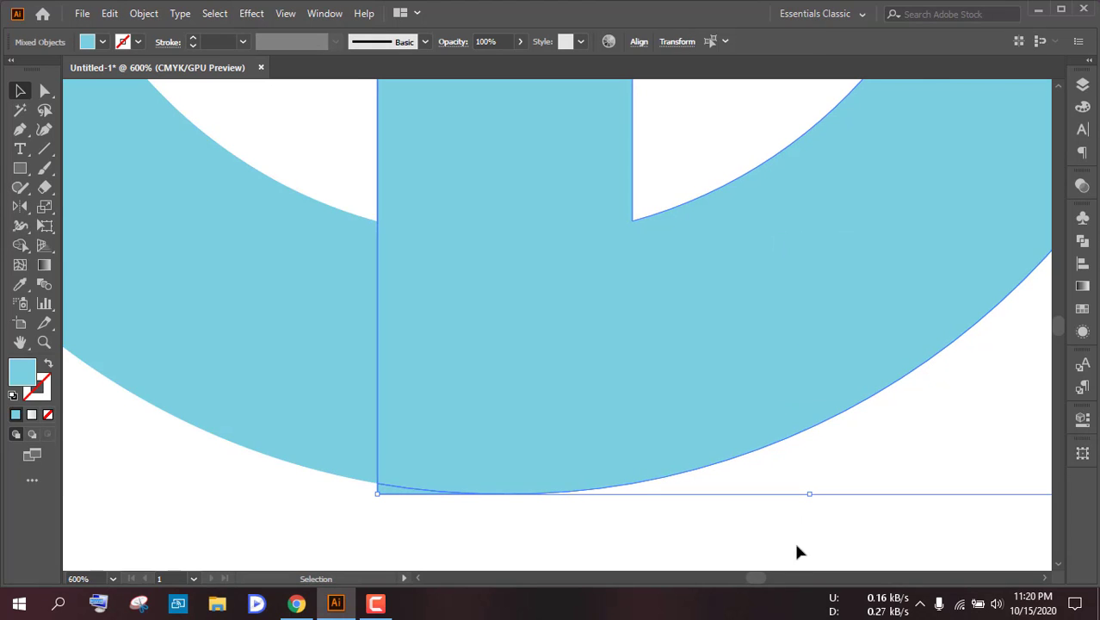
left_click(368, 492)
scroll(381, 495, "up", 4)
left_click(385, 476)
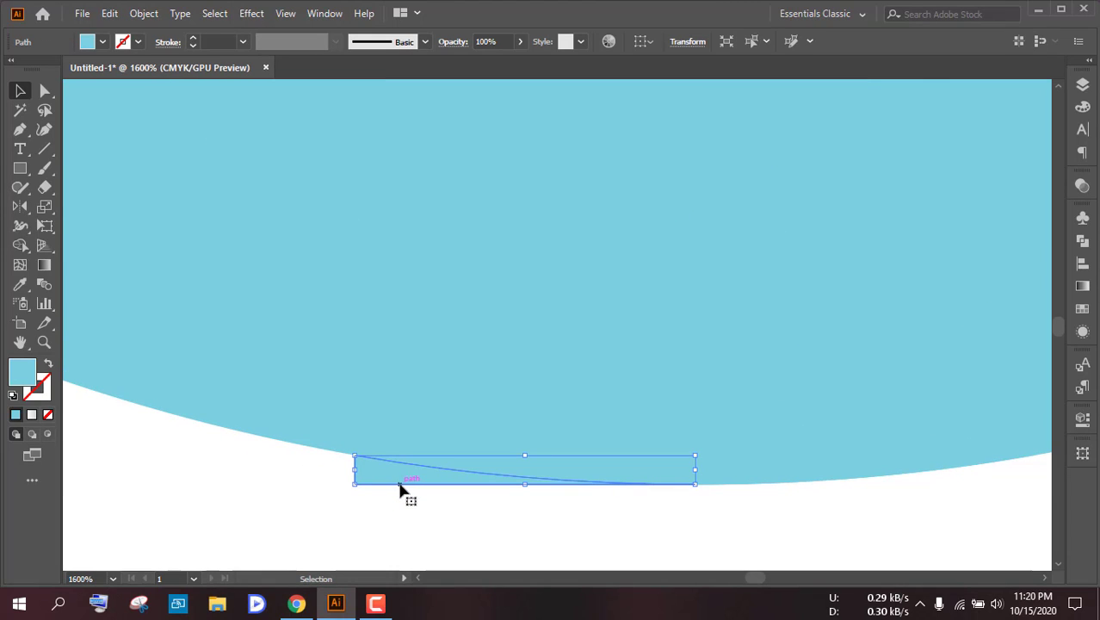
key("Delete")
Step: Unite the two overlapping leaf shapes into a single symbol with the Pathfinder
scroll(433, 480, "down", 5)
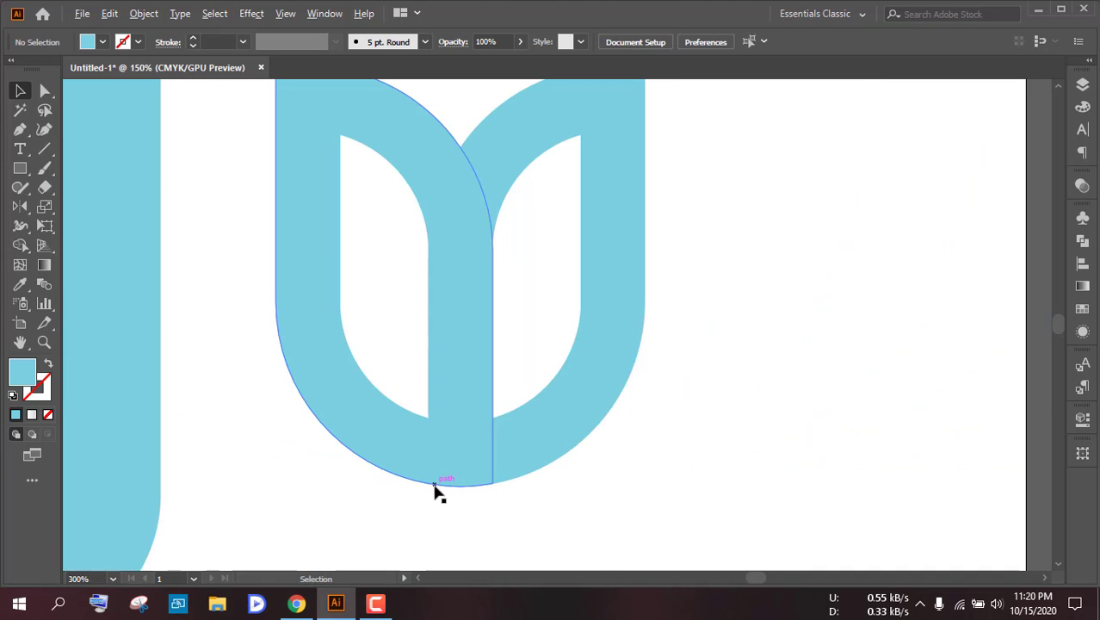
scroll(433, 490, "down", 2)
scroll(472, 466, "up", 1)
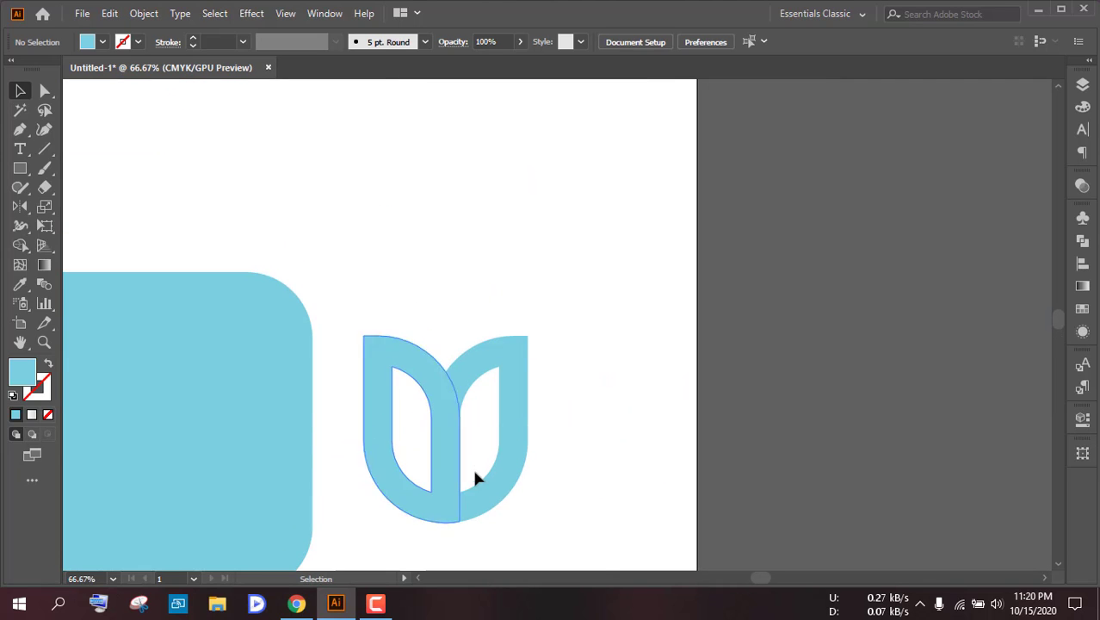
scroll(442, 482, "up", 2)
scroll(442, 478, "down", 1)
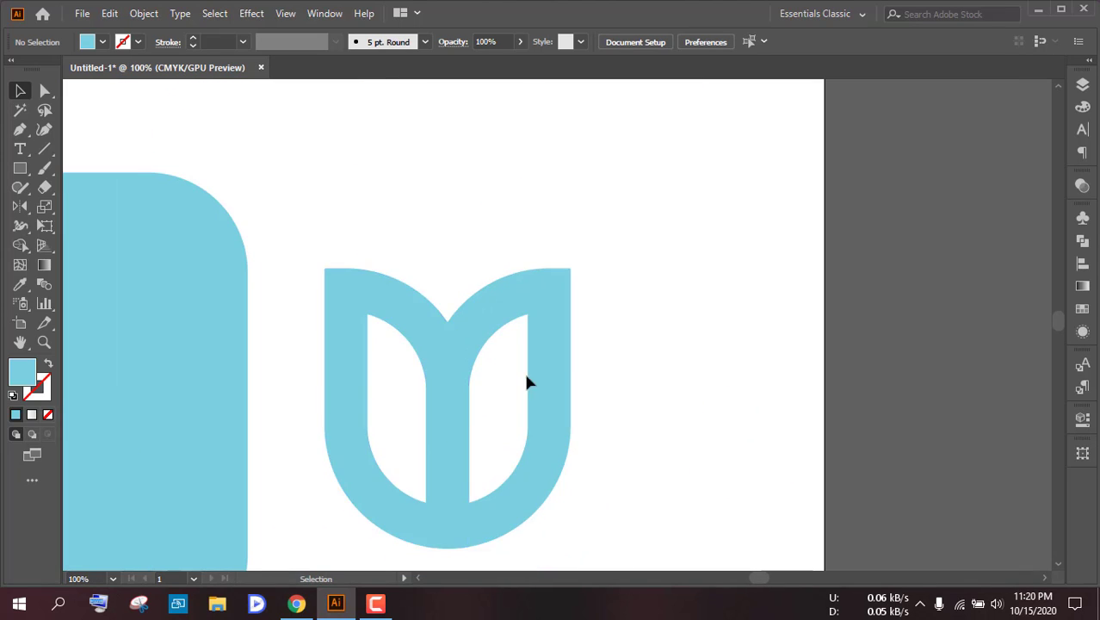
left_click_drag(621, 500, 310, 301)
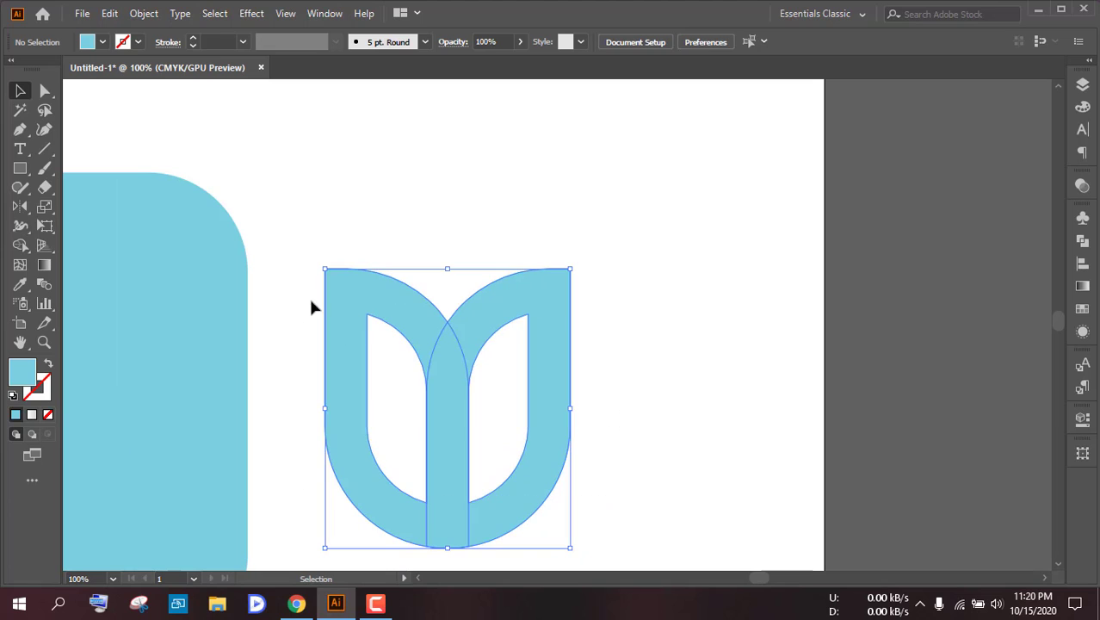
left_click(1082, 242)
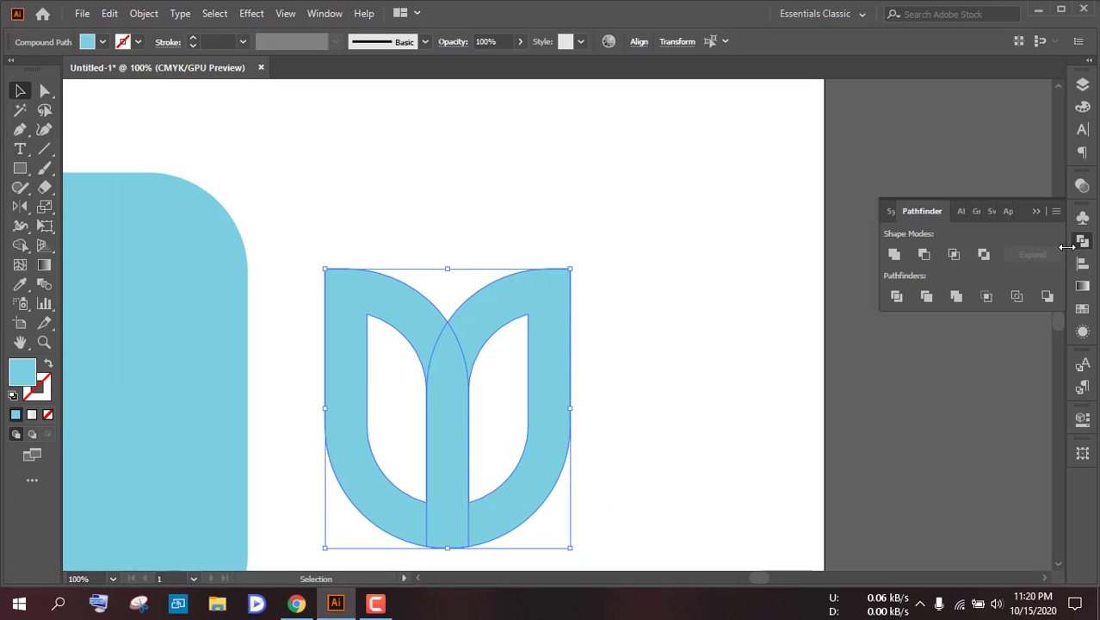
left_click(895, 257)
left_click(416, 462)
Step: Examine the merged symbol's outline up close, and undo the union of the leaves
scroll(394, 449, "up", 3)
scroll(393, 448, "down", 2)
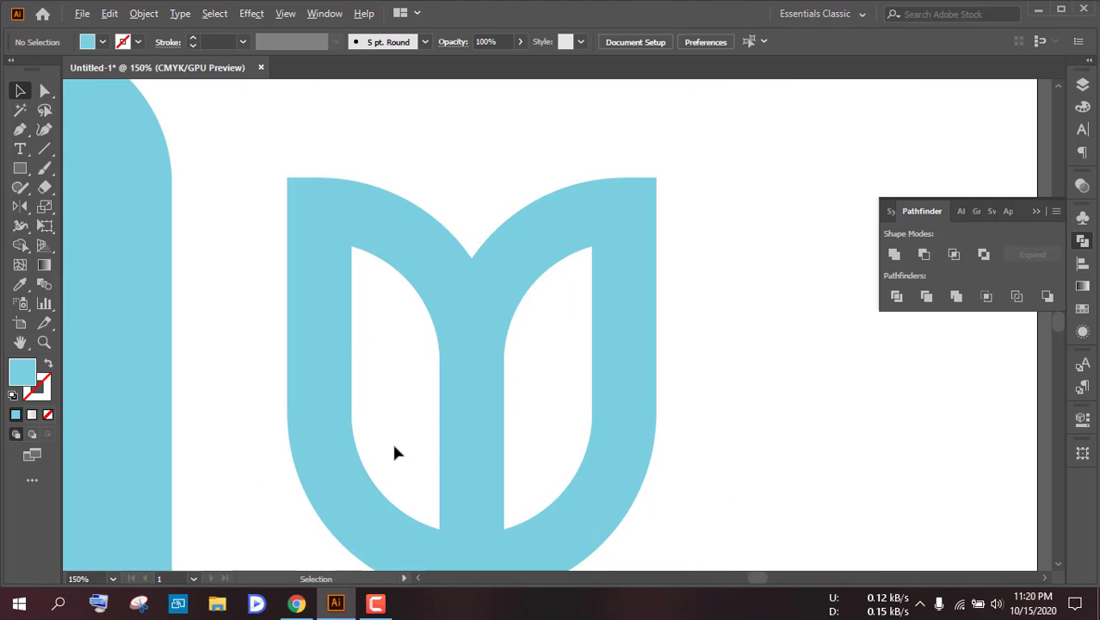
scroll(394, 452, "down", 1)
scroll(394, 452, "down", 1)
scroll(395, 452, "up", 3)
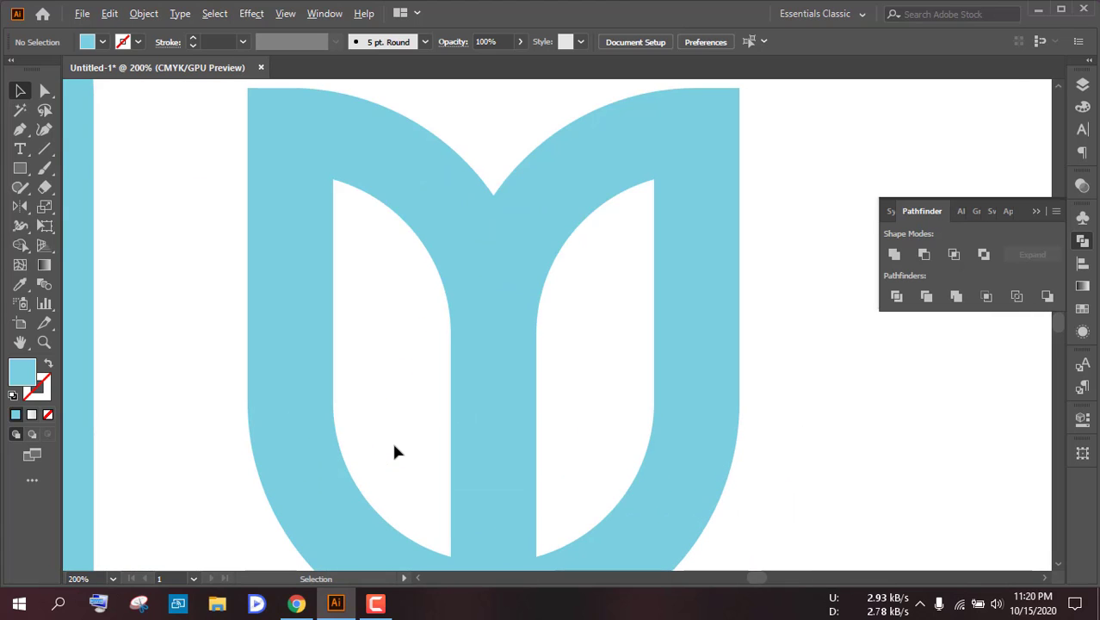
scroll(394, 451, "down", 1)
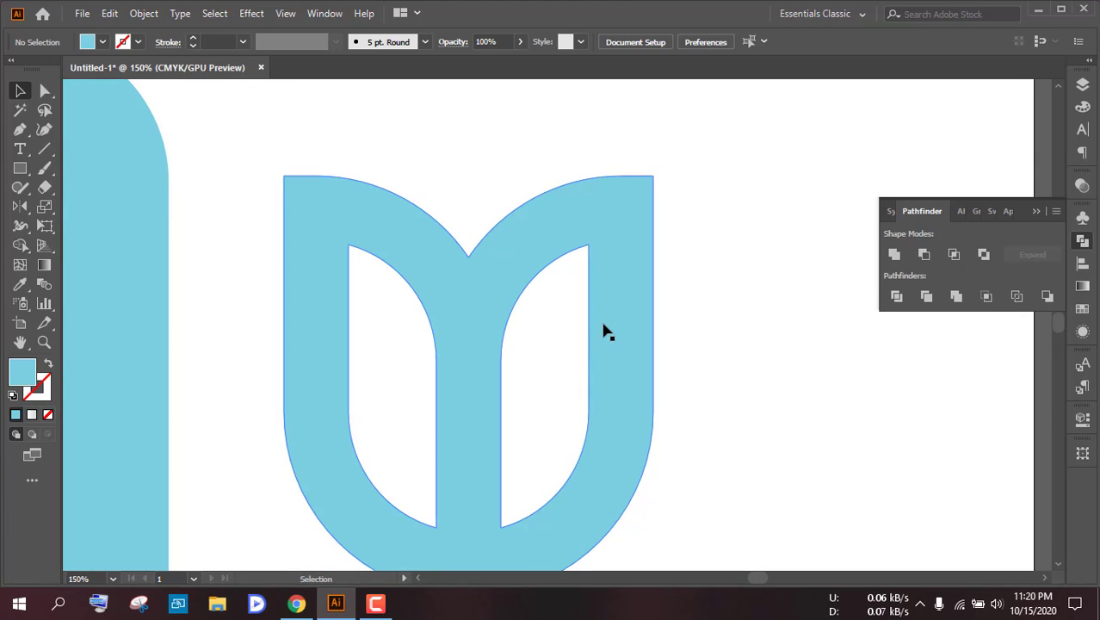
scroll(601, 326, "down", 1)
scroll(596, 326, "down", 1, "alt")
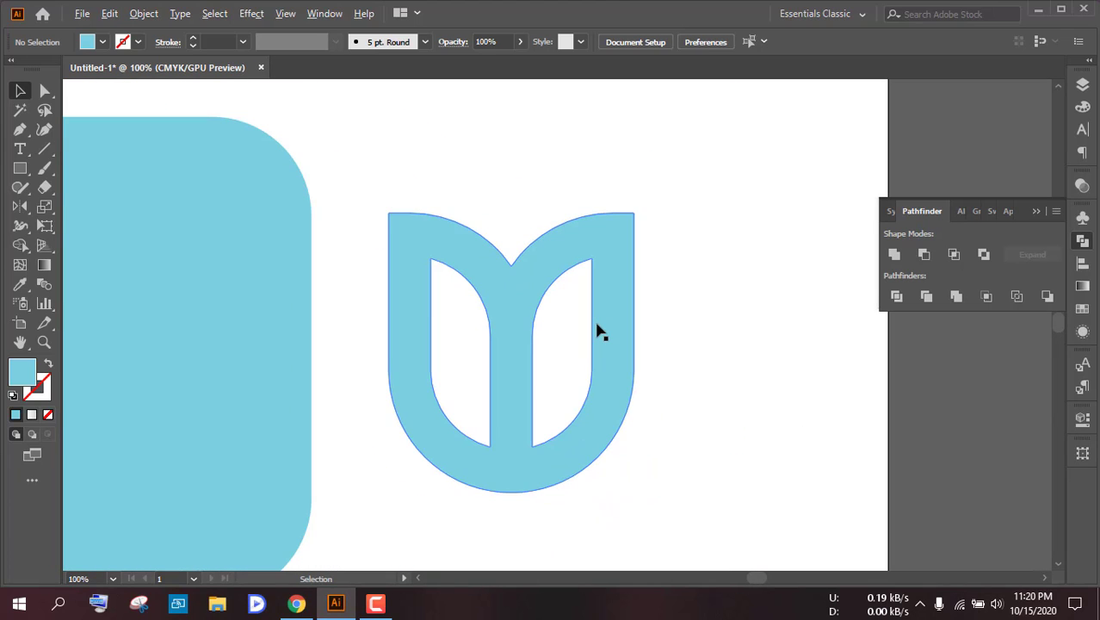
left_click(536, 331)
left_click(713, 362)
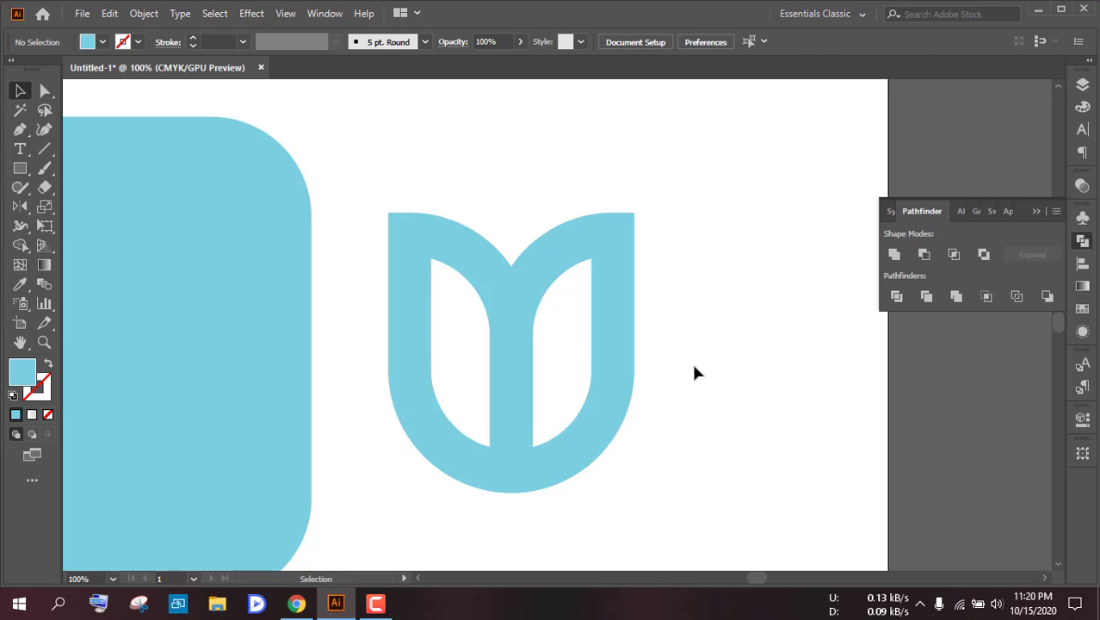
Step: With both leaves selected, hide the Pathfinder options and display them again
left_click_drag(693, 393, 563, 236)
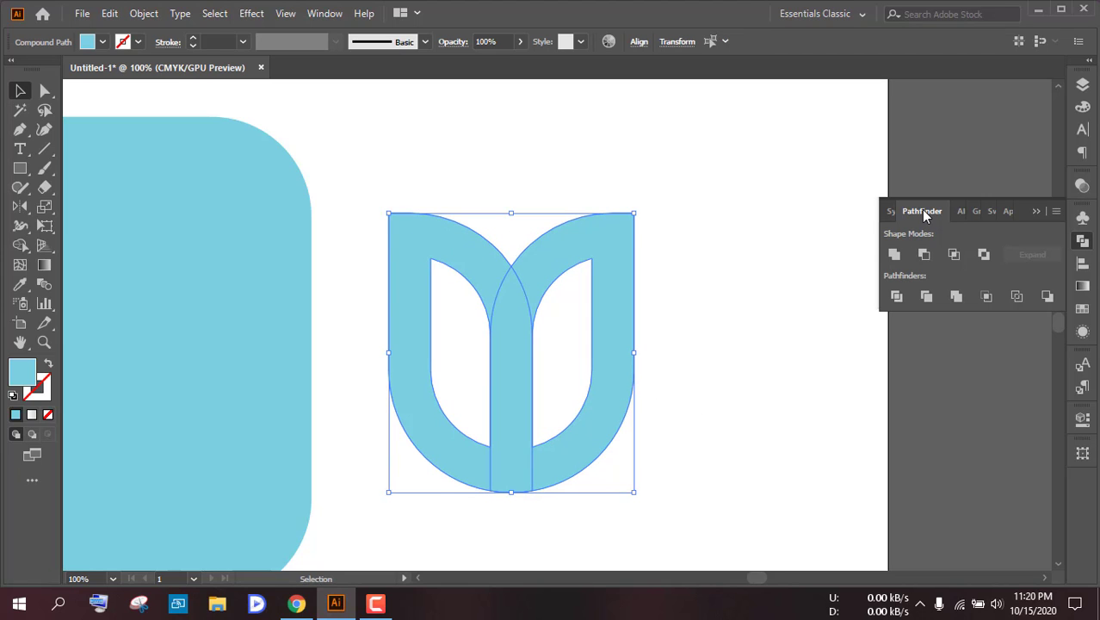
left_click(324, 14)
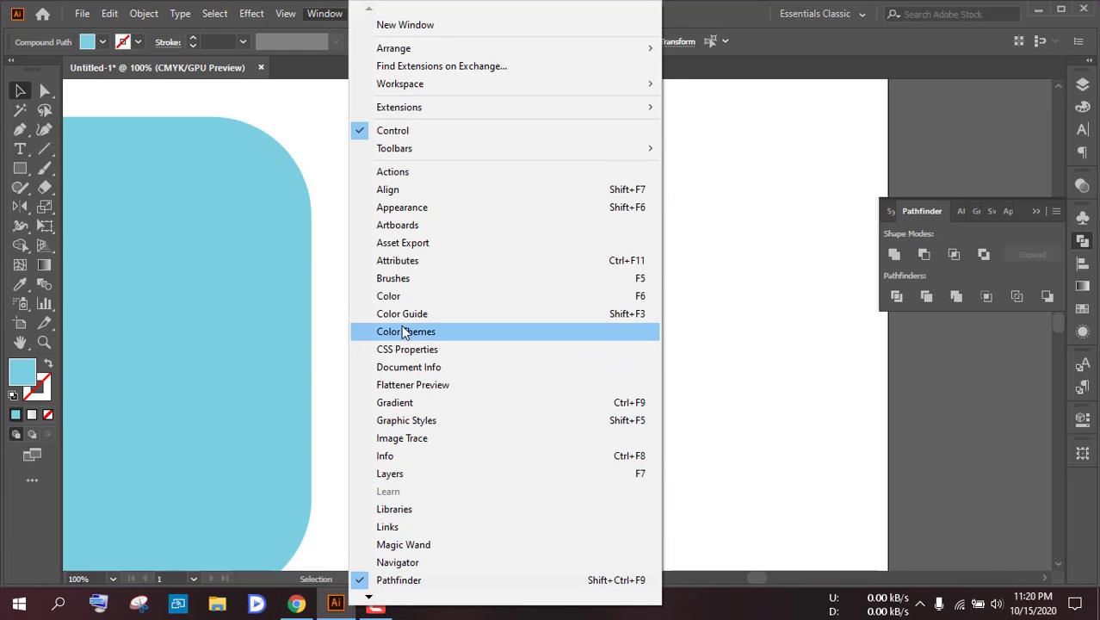
left_click(392, 581)
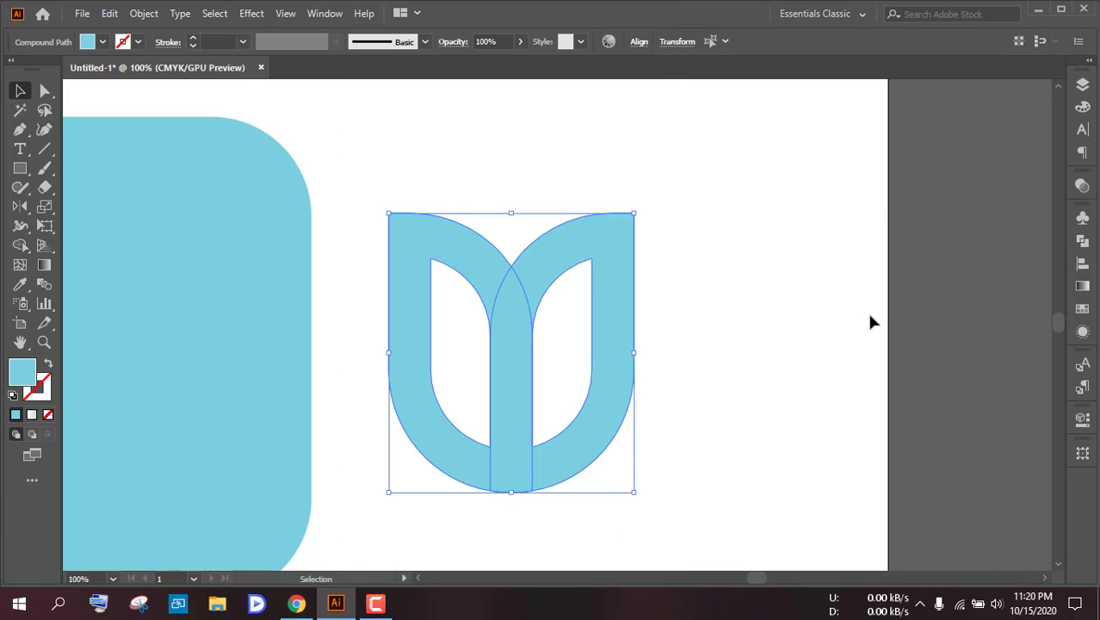
left_click(324, 13)
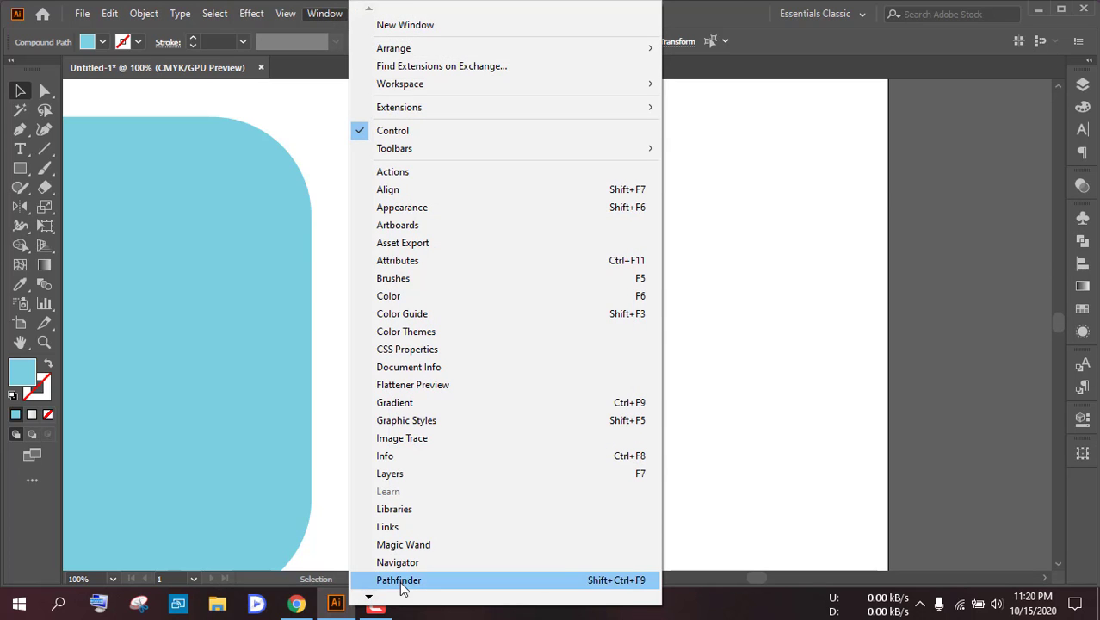
left_click(391, 580)
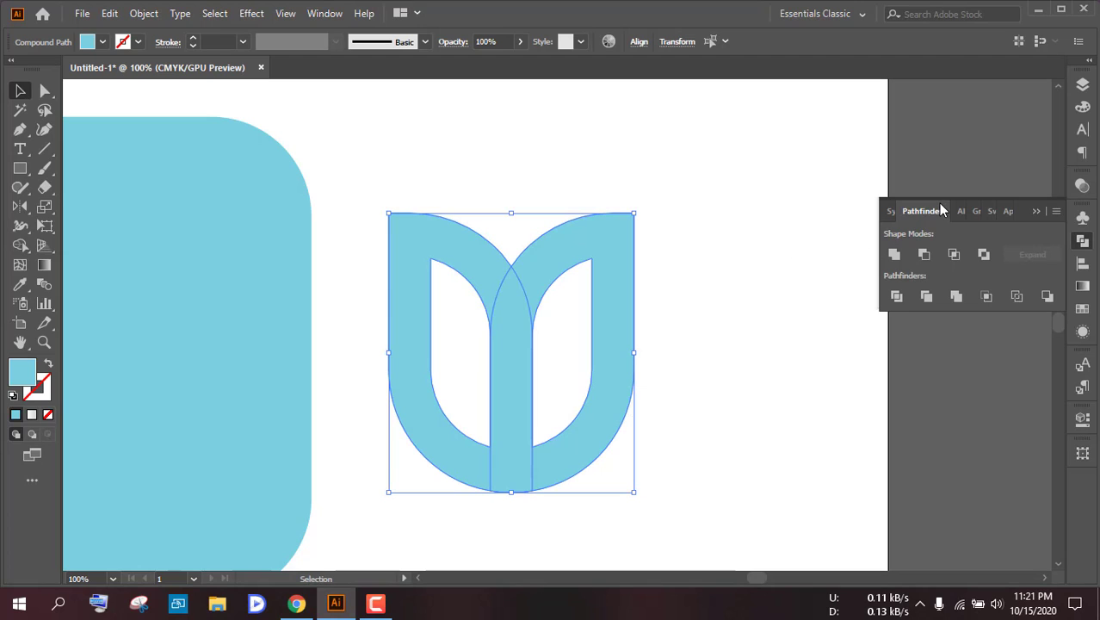
left_click(830, 273)
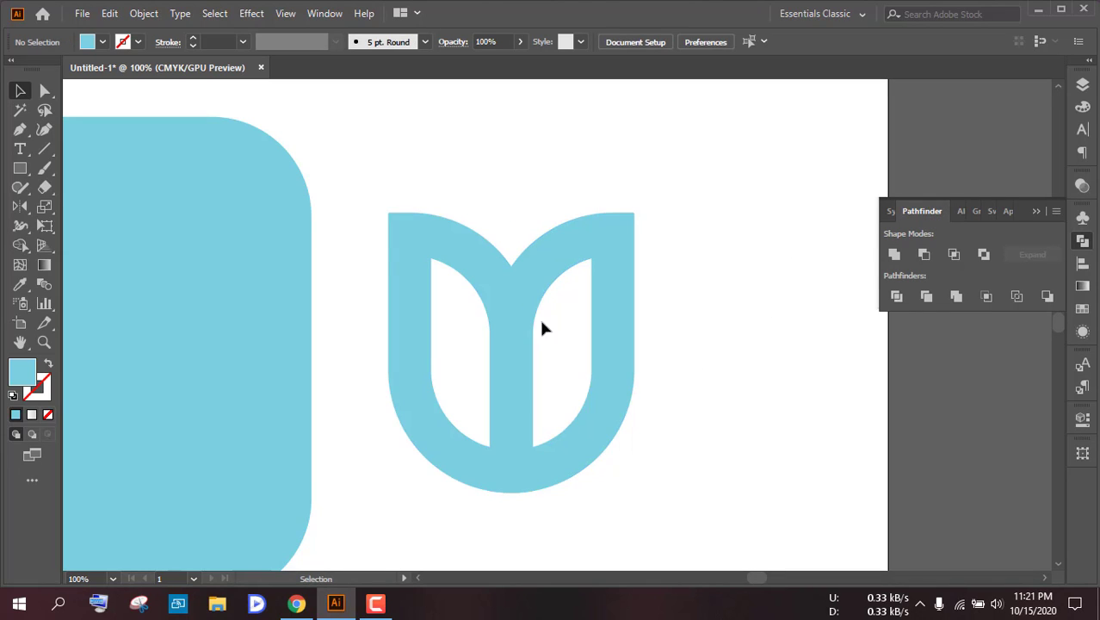
Step: Try the Unite operation on the two selected leaves, and undo it
left_click_drag(688, 357, 545, 234)
left_click(894, 254)
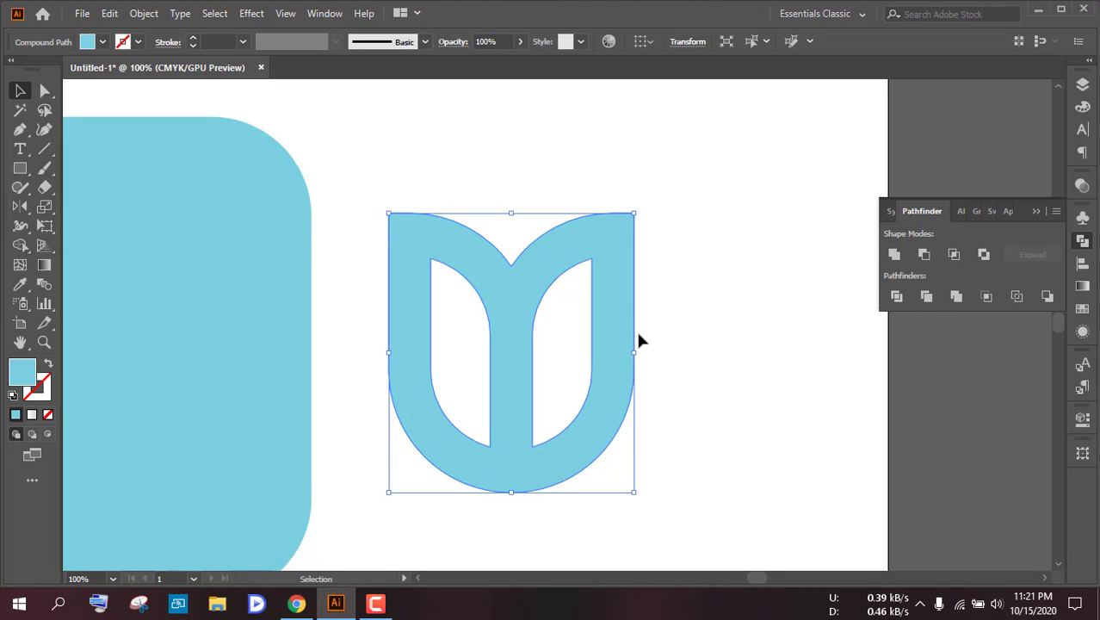
left_click(638, 337)
Step: Select both leaves and merge them into one compound shape with Pathfinder Unite
left_click_drag(694, 369, 435, 216)
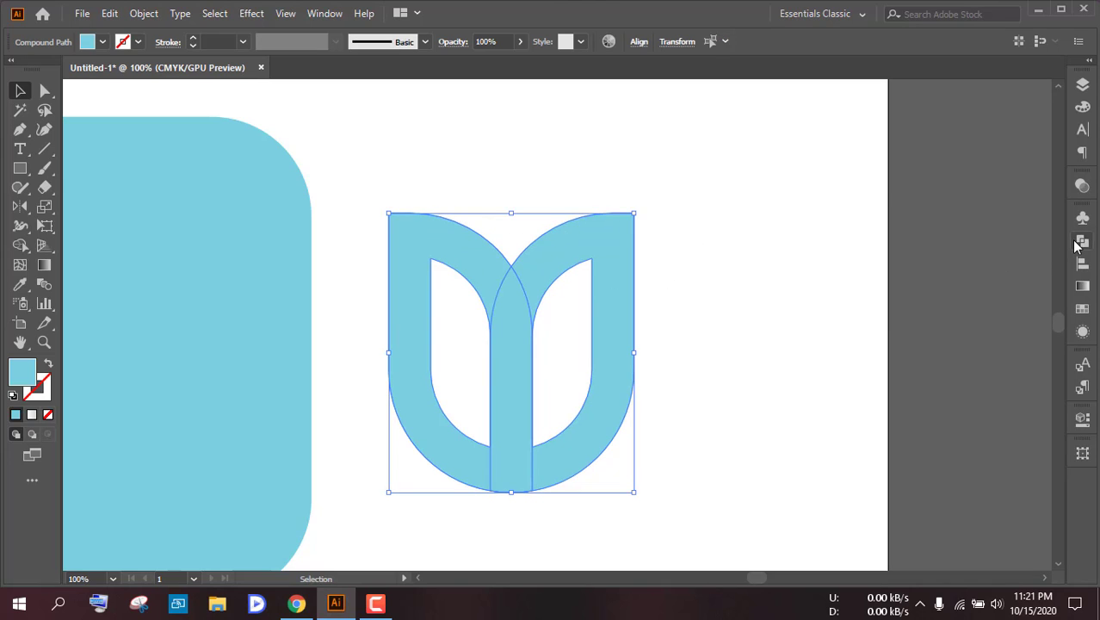
left_click(1082, 242)
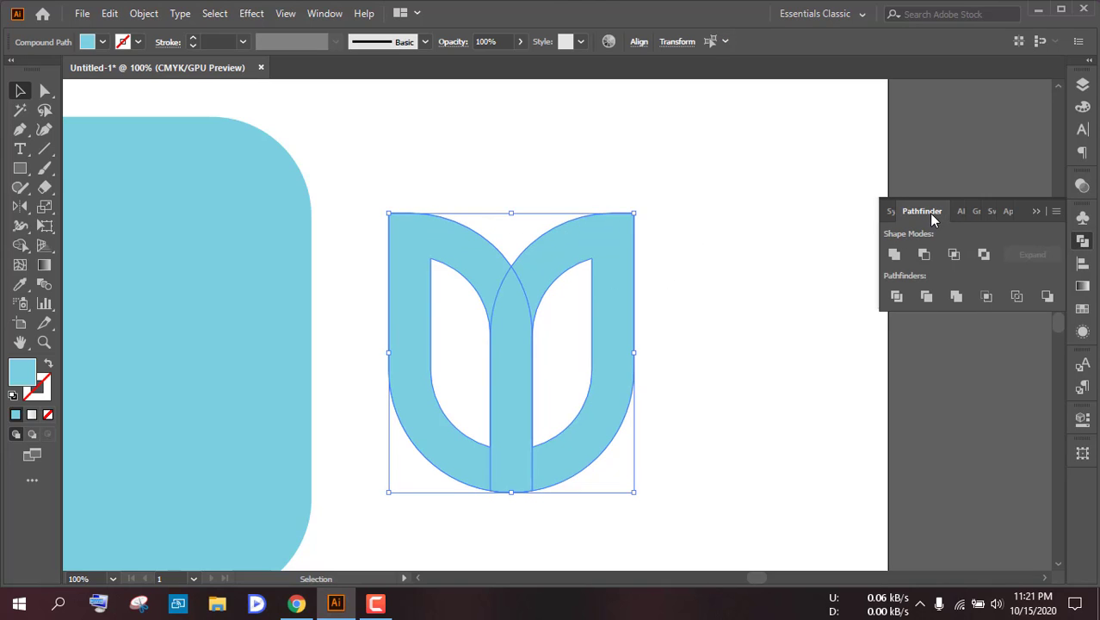
left_click(894, 254)
left_click(739, 327)
left_click(523, 407)
left_click(553, 410)
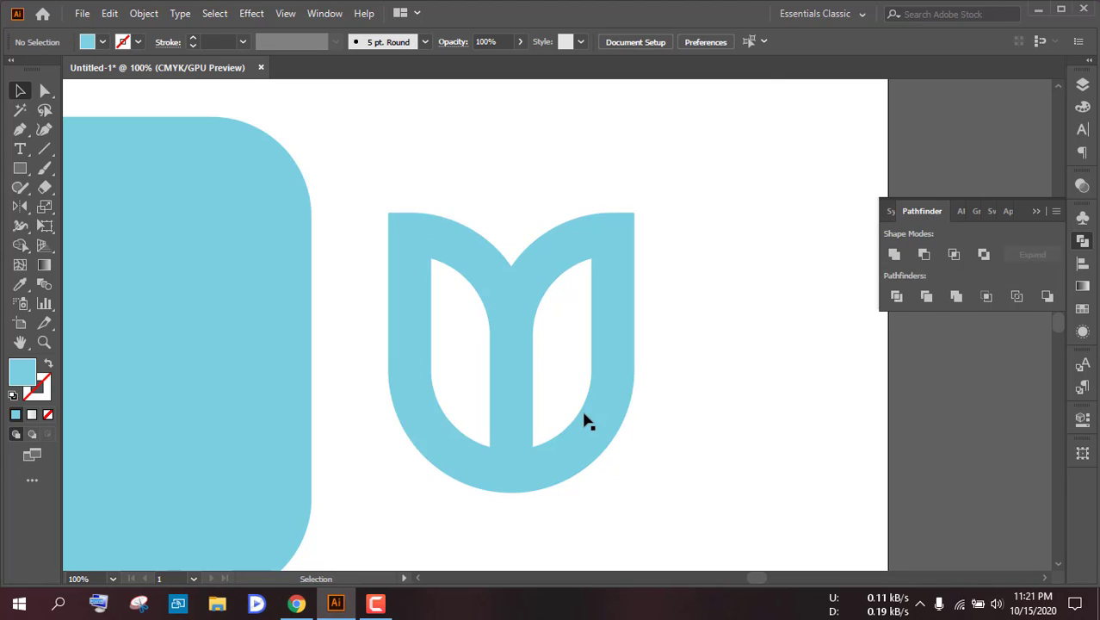
Step: Rotate the merged symbol a quarter turn clockwise and move it onto the middle of the rounded light blue square
scroll(581, 409, "down", 2)
left_click(549, 389)
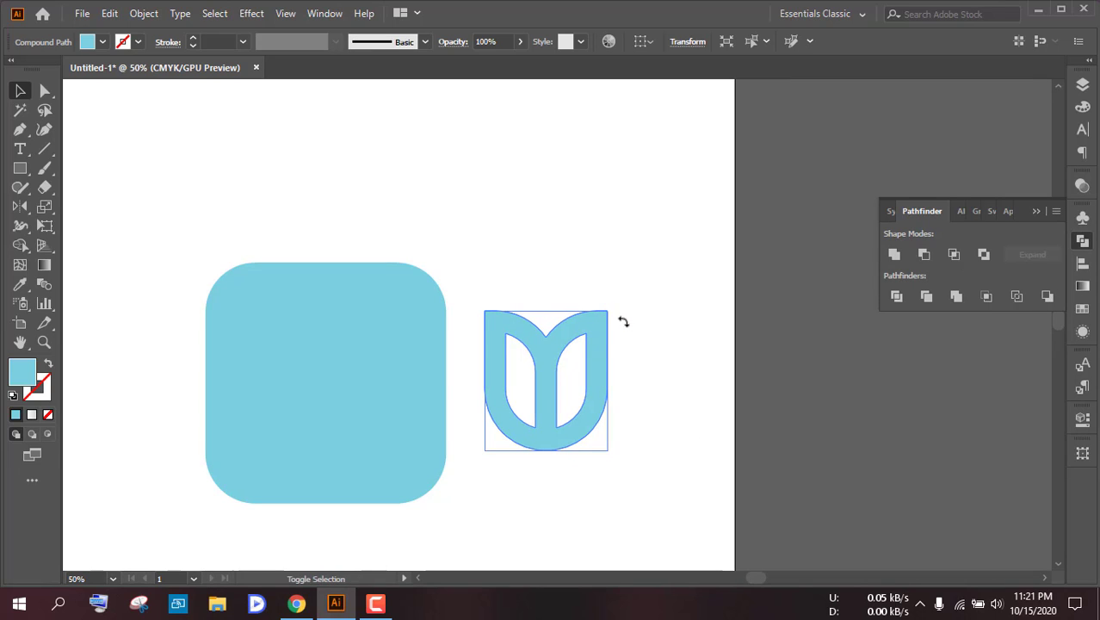
left_click_drag(623, 321, 637, 406)
left_click(638, 406)
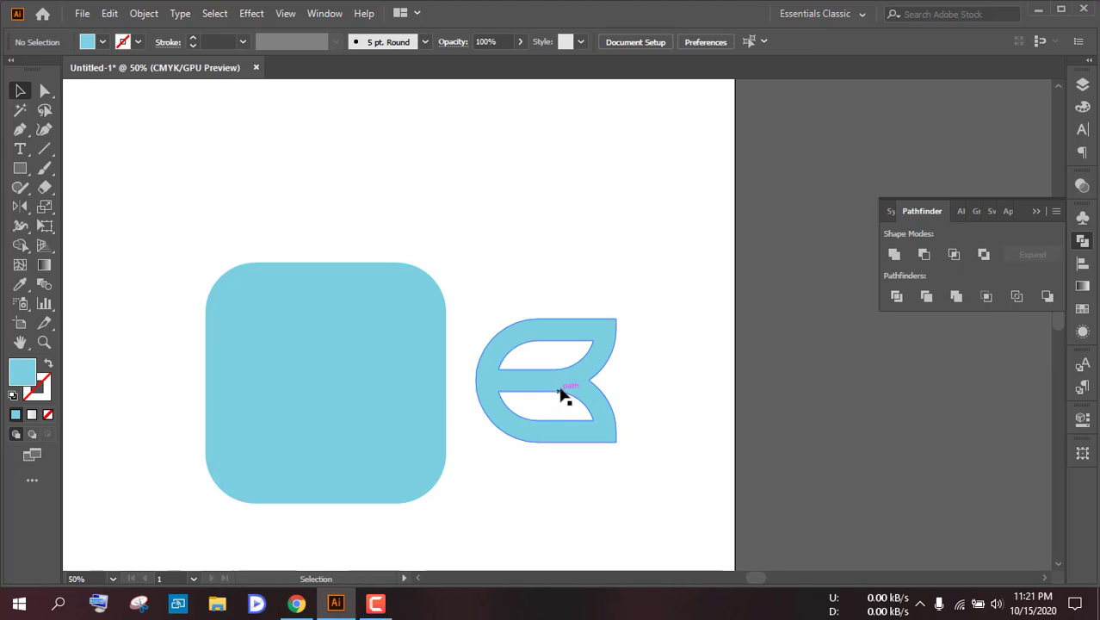
left_click_drag(567, 389, 342, 388)
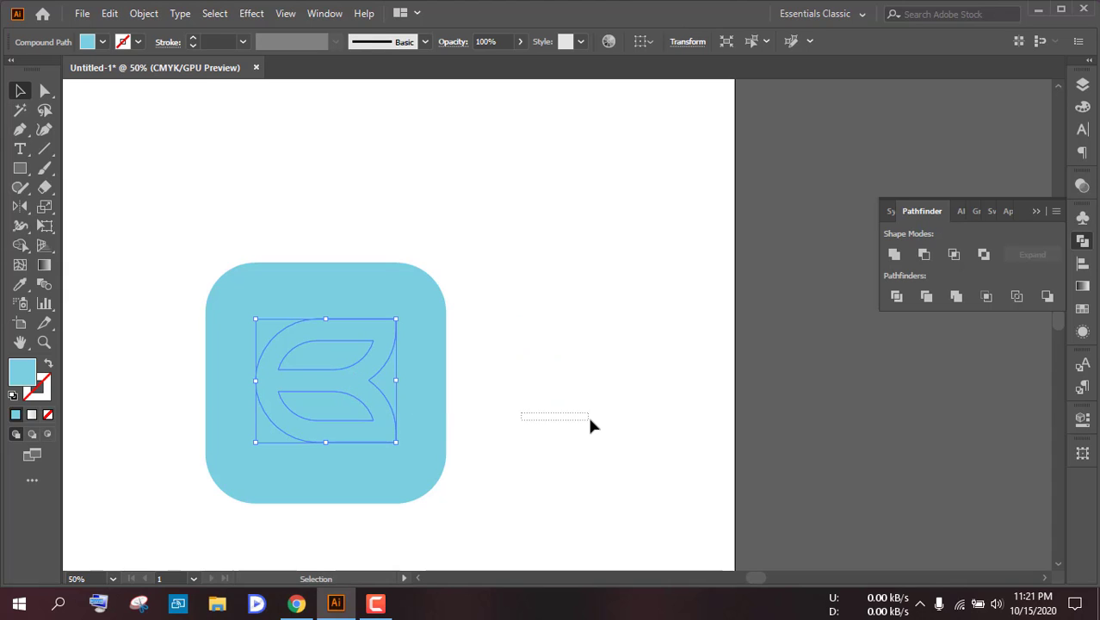
left_click_drag(590, 421, 590, 423)
Step: Change the symbol's fill to a pale mint color that stands out against the blue square
scroll(570, 421, "left", 5)
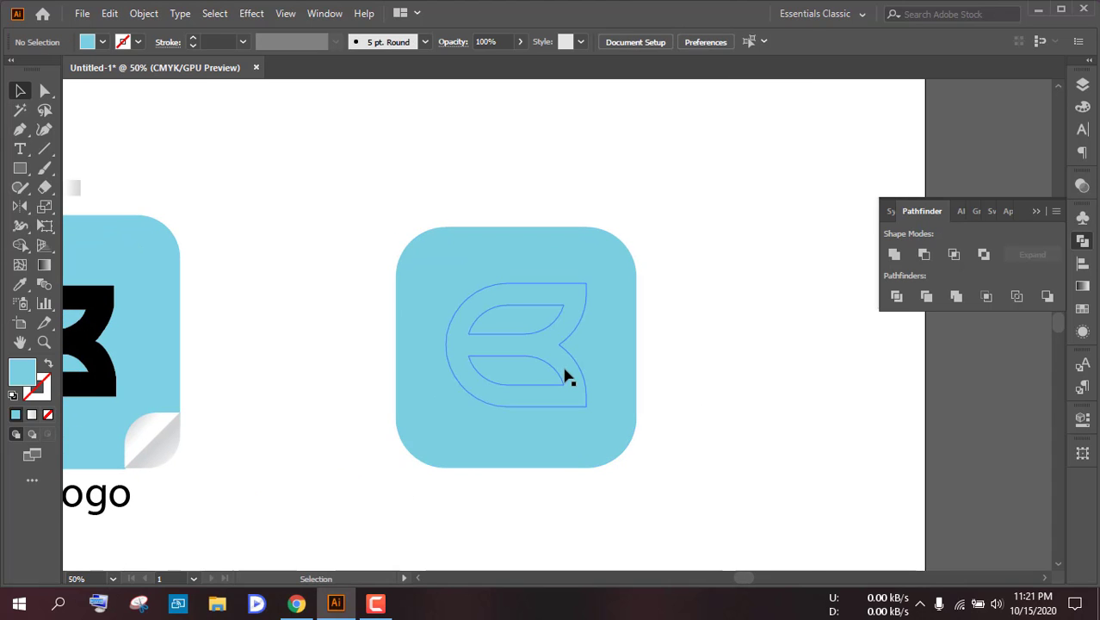
left_click(559, 369)
left_click(1083, 107)
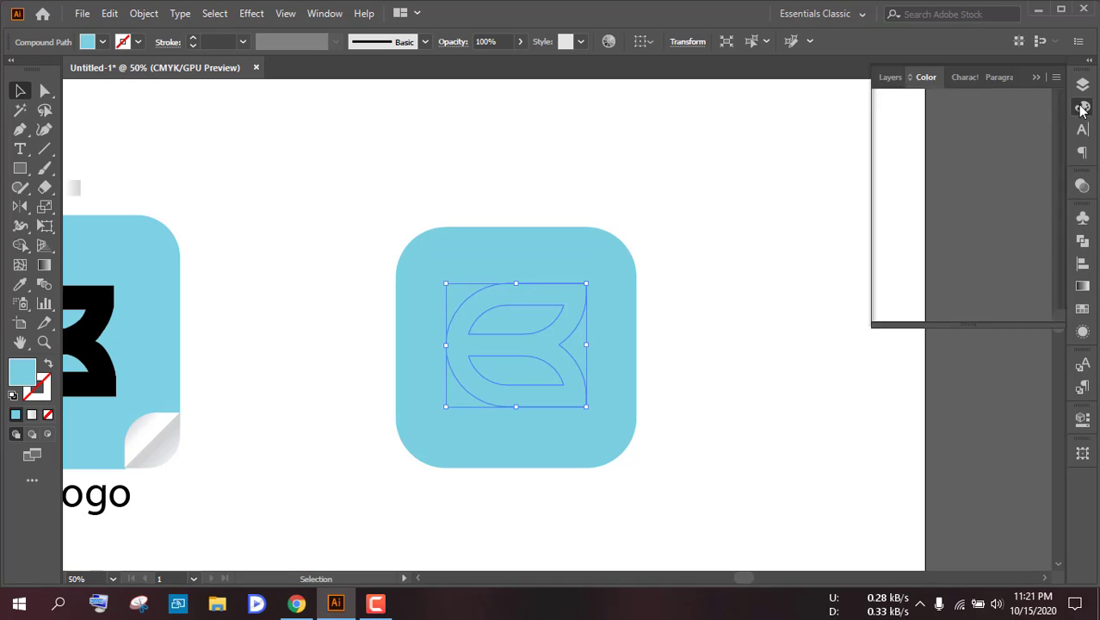
left_click(960, 132)
left_click(742, 228)
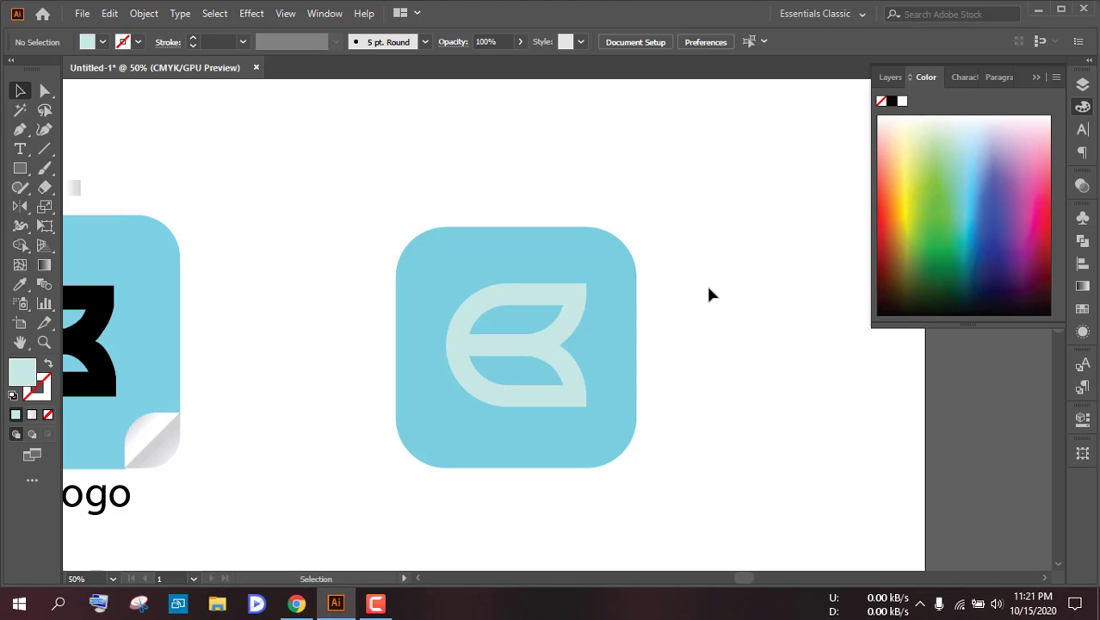
Step: Nudge the pale mint symbol until it sits at the center of the rounded square
scroll(538, 366, "up", 2)
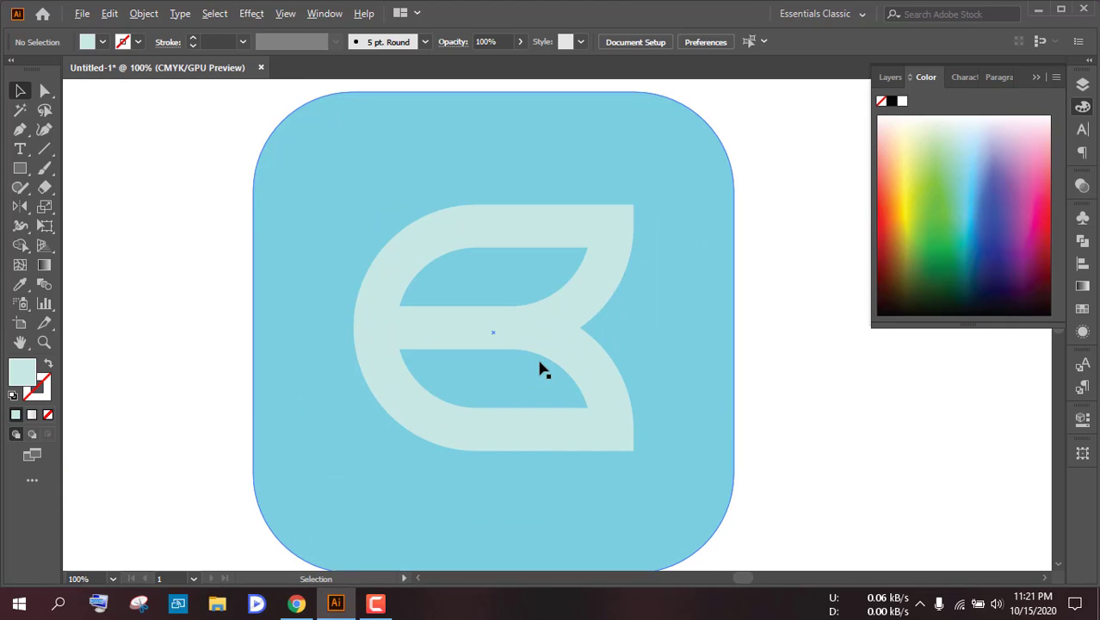
left_click_drag(548, 337, 539, 342)
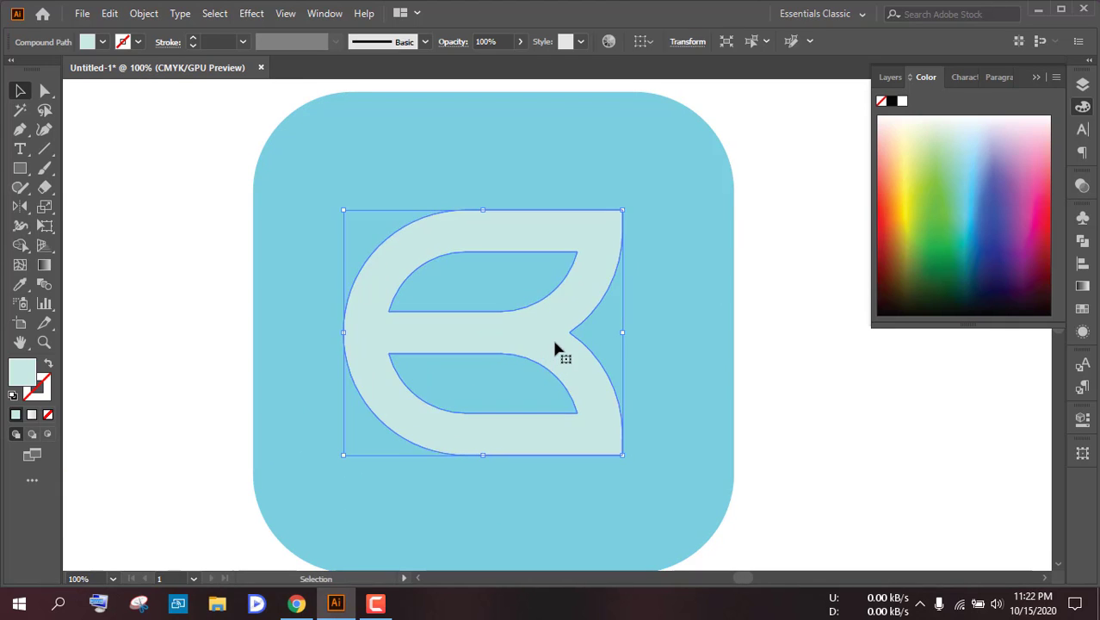
scroll(555, 351, "down", 2)
left_click(720, 328)
scroll(527, 339, "up", 2)
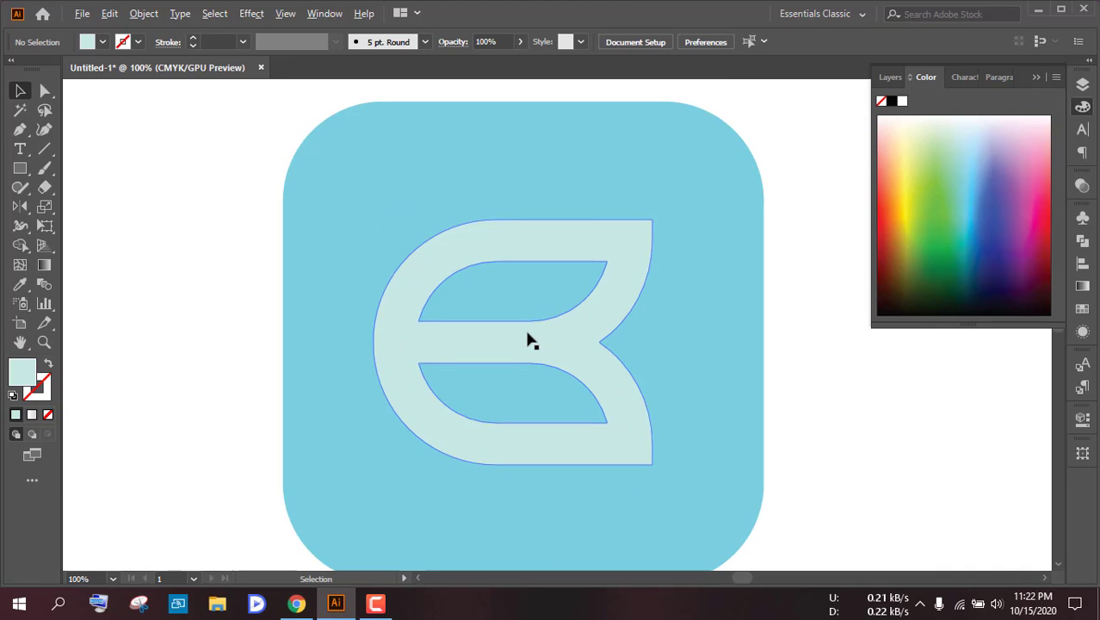
mouse_move(568, 343)
left_mouse_down()
mouse_move(582, 327)
mouse_move(579, 347)
mouse_move(576, 312)
mouse_move(550, 331)
left_mouse_up()
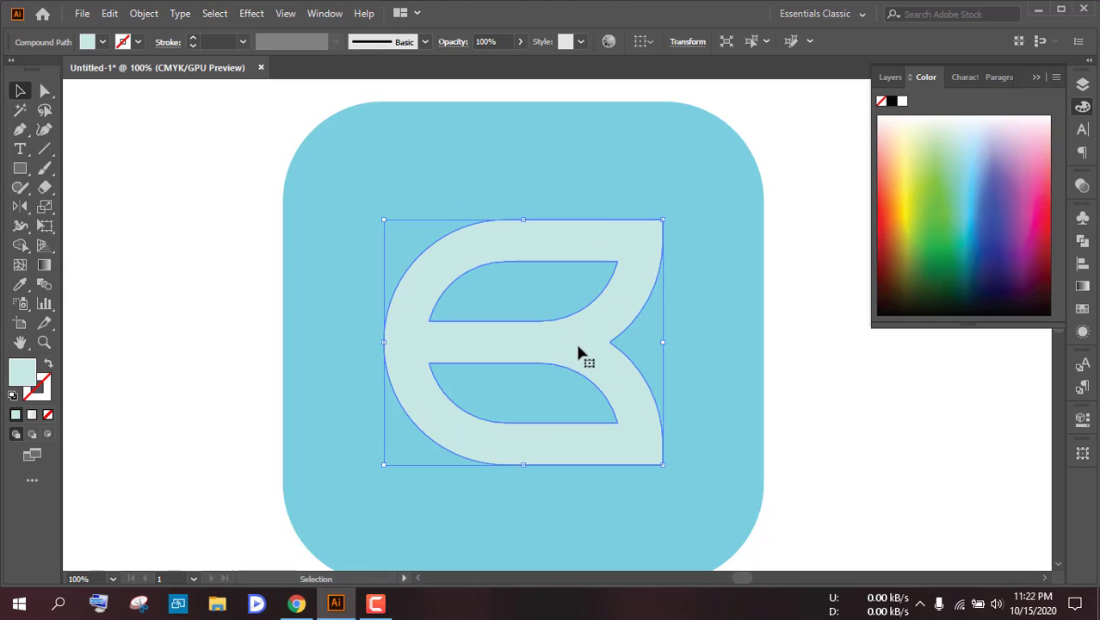
scroll(578, 349, "down", 1)
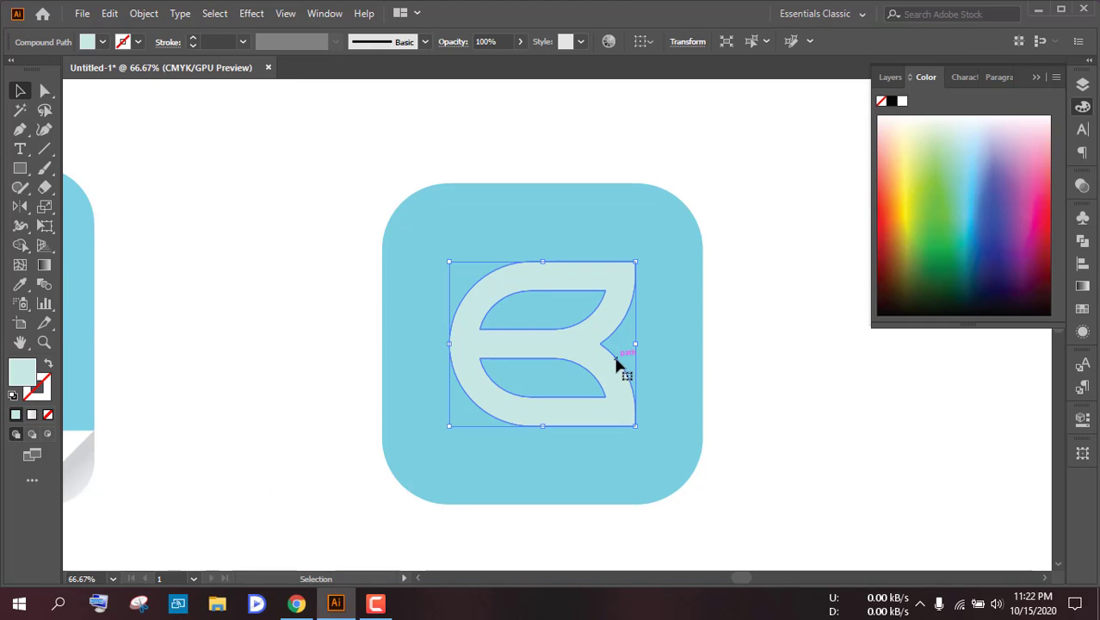
Step: Select the symbol and the rounded square together and align their centers horizontally
left_click(731, 353)
left_click_drag(359, 215, 628, 383)
left_click(1081, 266)
left_click(1082, 266)
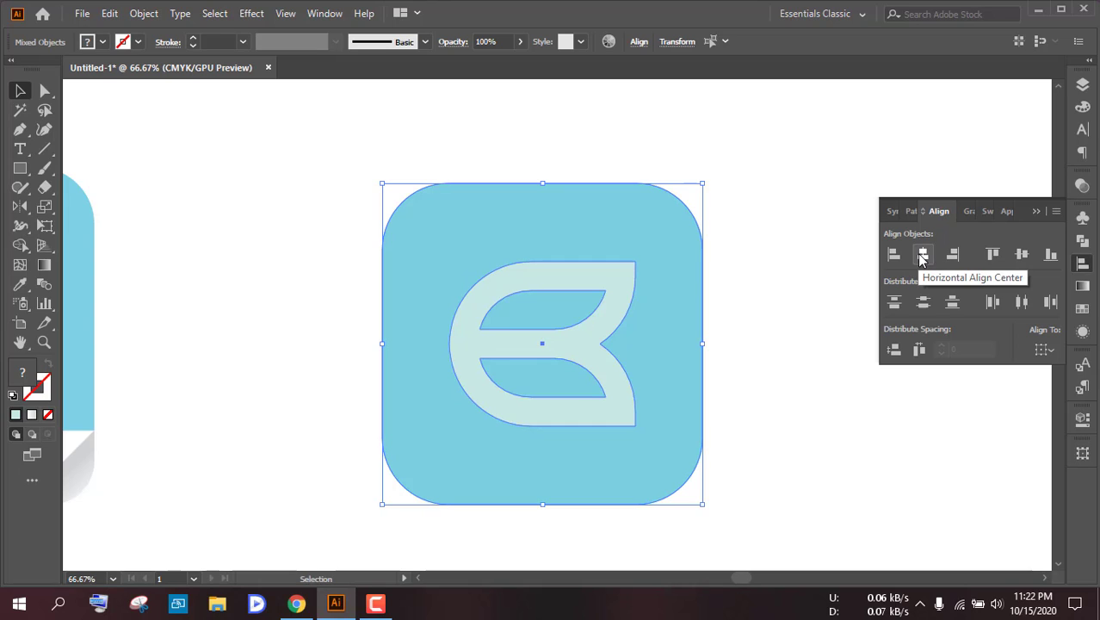
left_click(922, 256)
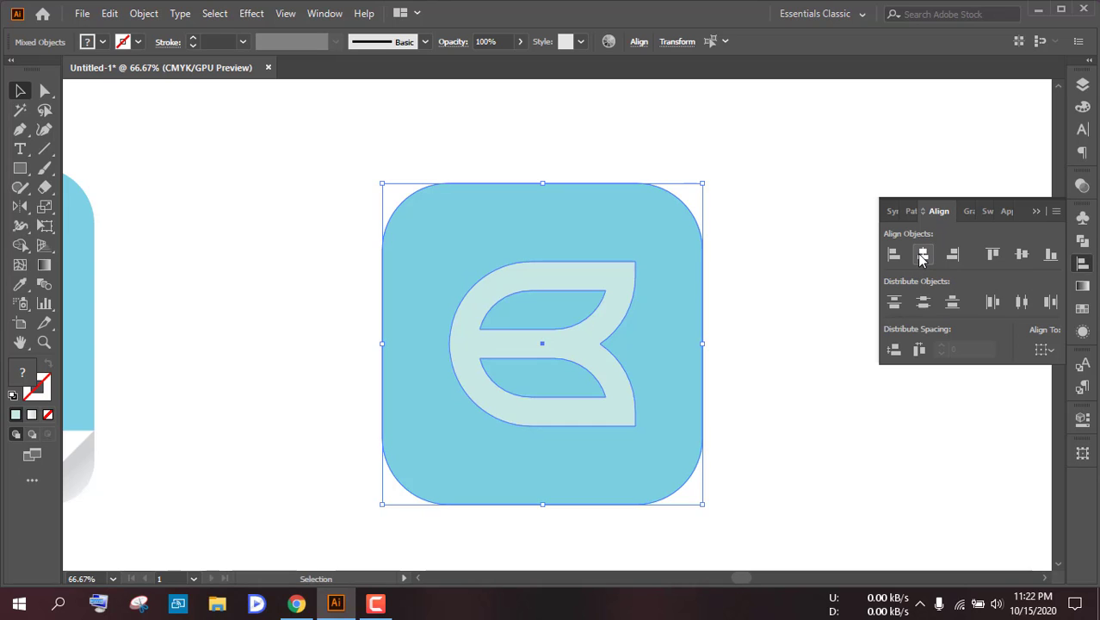
left_click(786, 341)
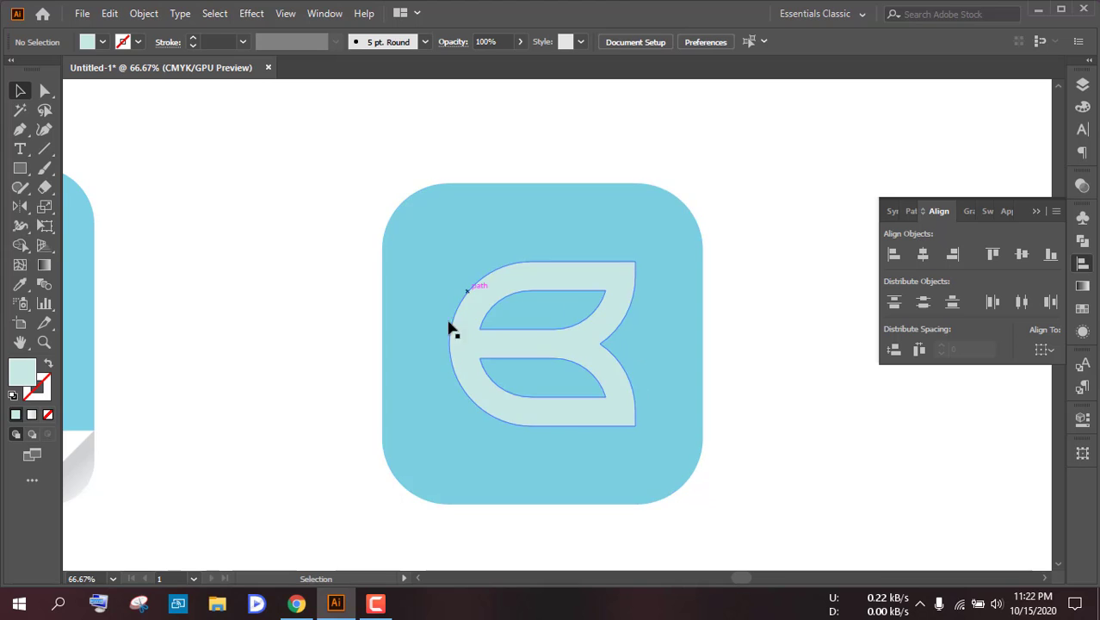
scroll(763, 342, "down", 1)
scroll(762, 341, "up", 2)
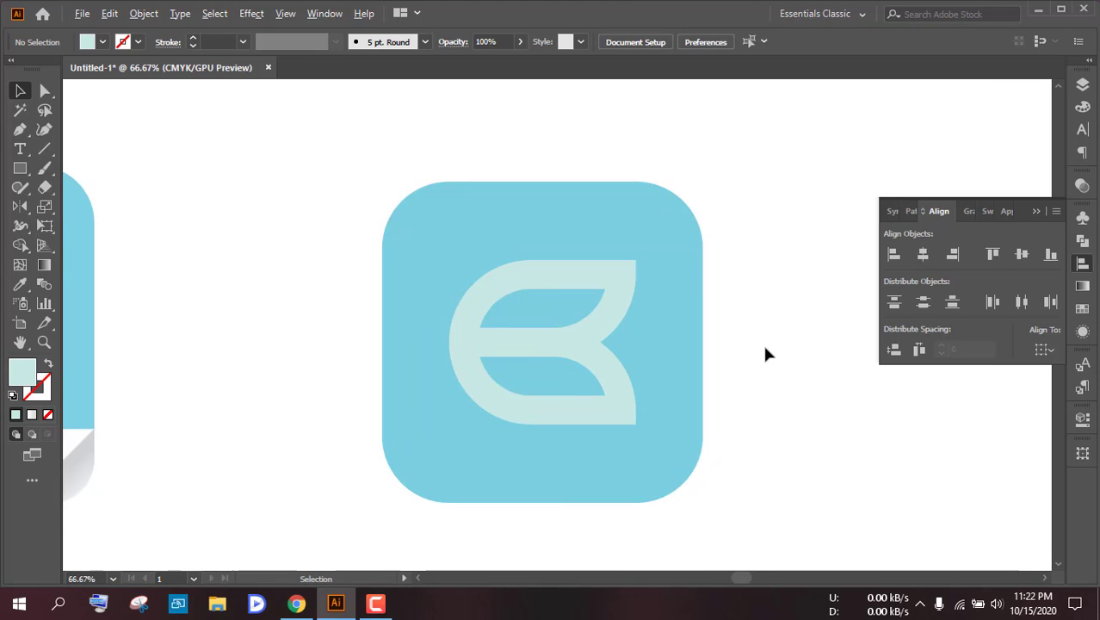
Step: Select the mint symbol and the rounded square together and align their centers vertically
left_click(497, 310)
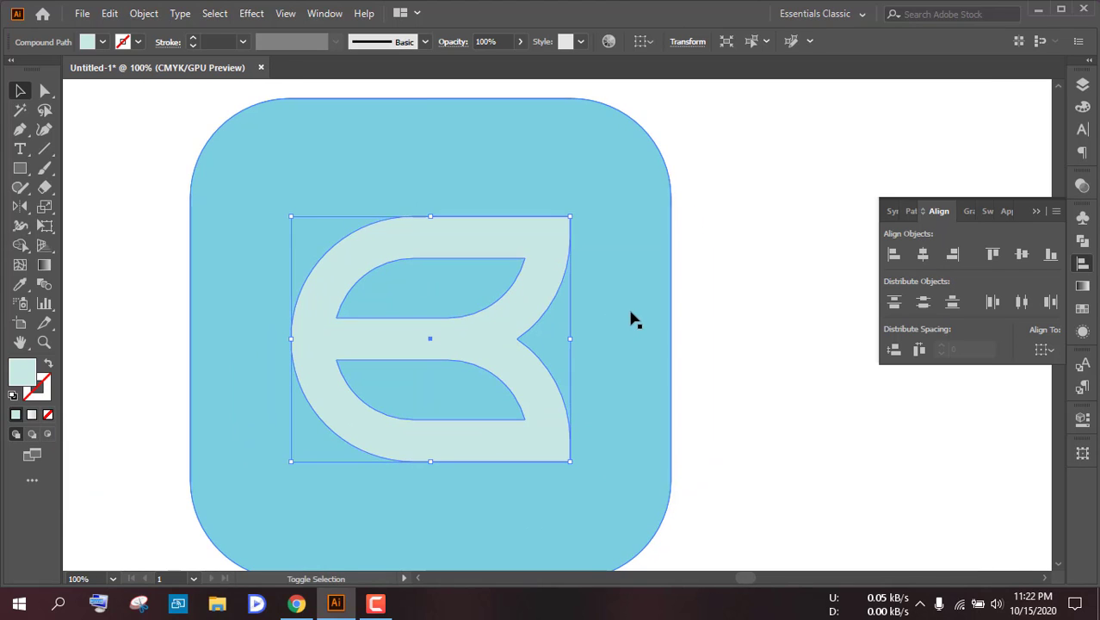
left_click(633, 317, "shift")
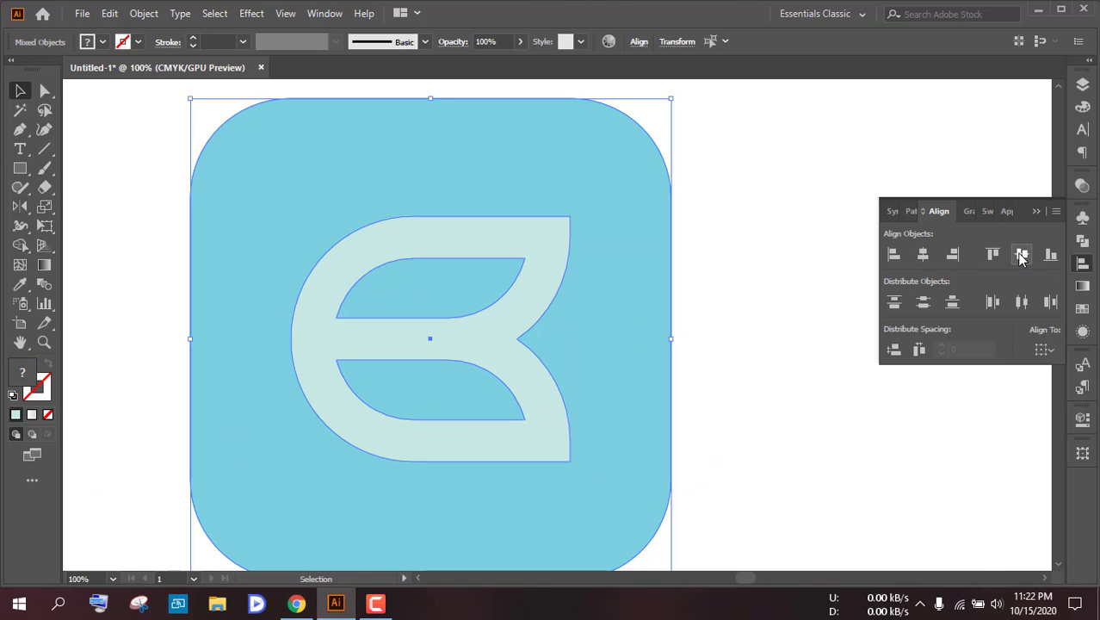
left_click(786, 318)
scroll(785, 318, "down", 1)
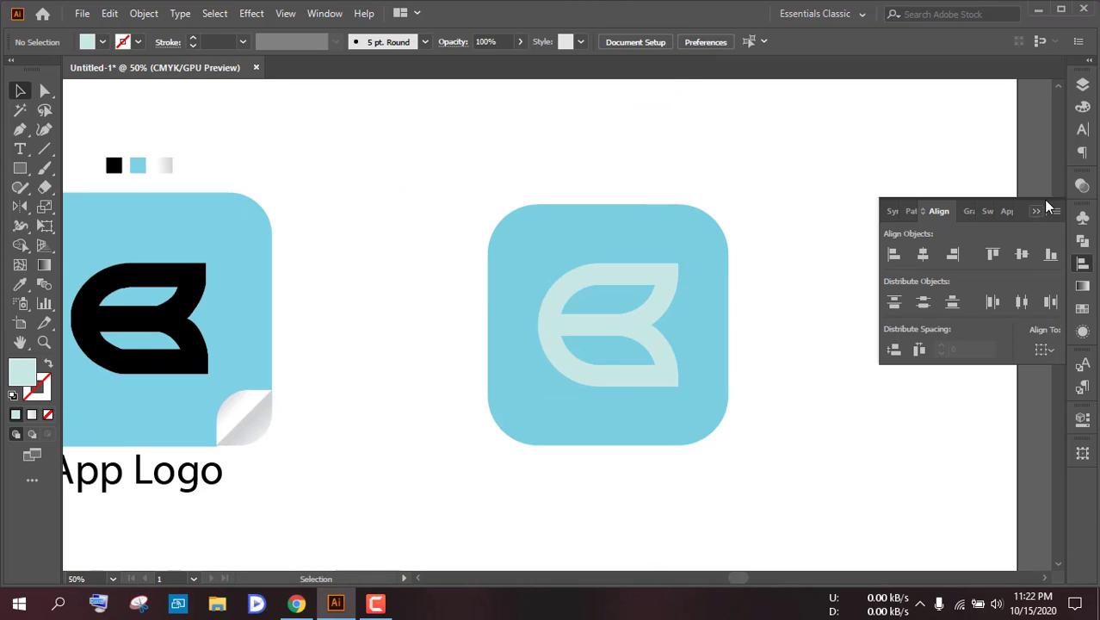
left_click(1036, 211)
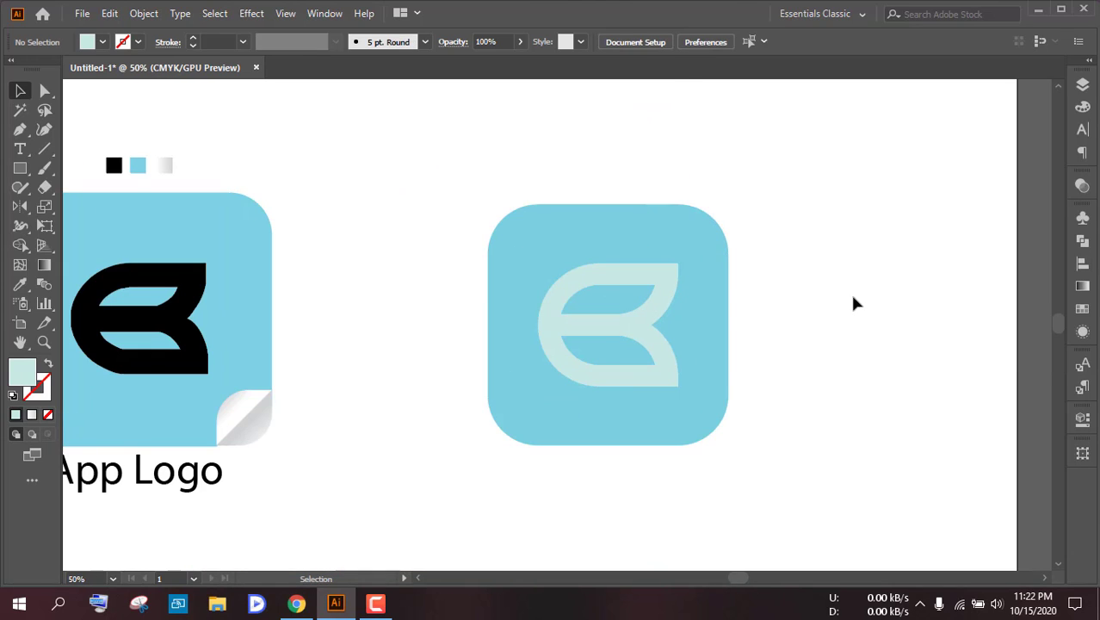
Step: Scale the mint symbol down slightly around its center and reduce its height a little more
scroll(849, 292, "down", 1)
scroll(772, 325, "up", 1)
scroll(772, 325, "down", 1)
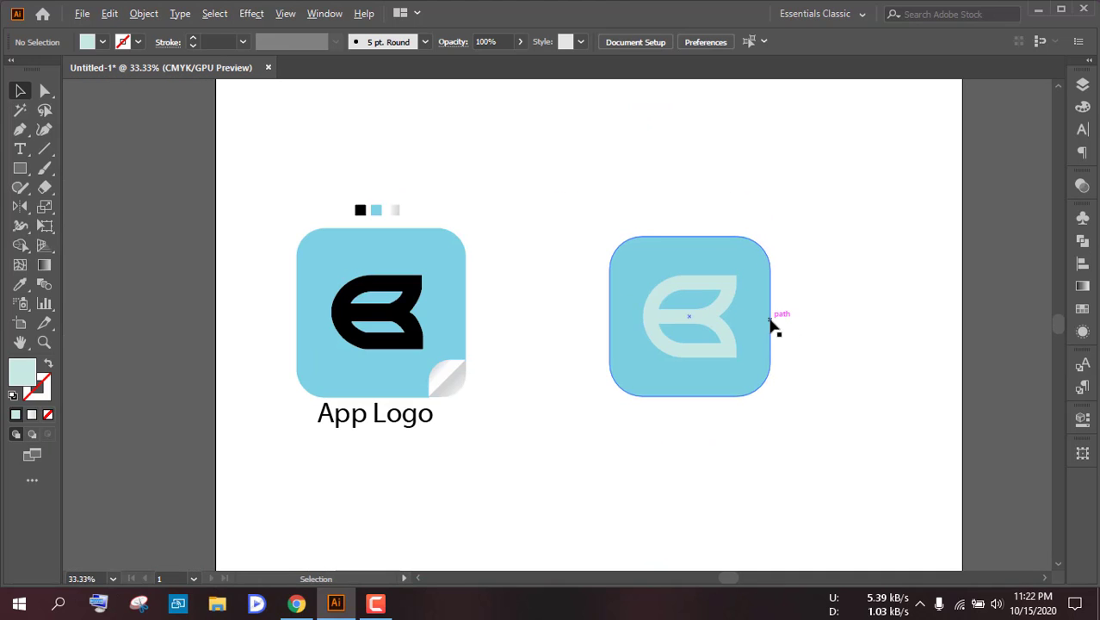
left_click(684, 319)
mouse_move(736, 279)
left_mouse_down()
mouse_move(732, 287)
mouse_move(738, 274)
left_mouse_up()
scroll(734, 285, "up", 2)
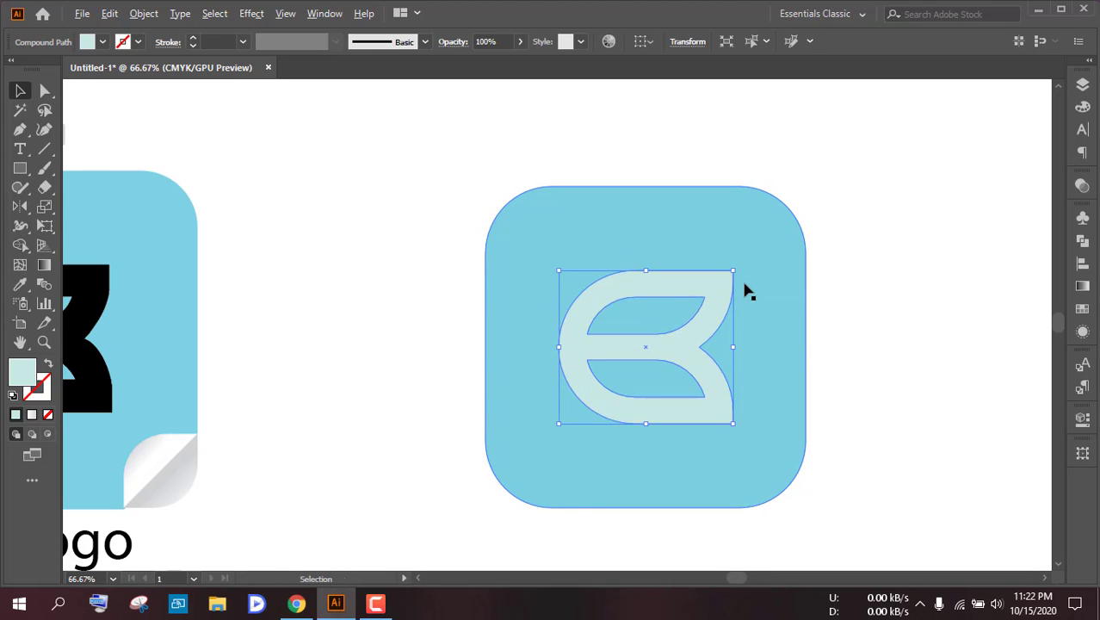
scroll(745, 292, "down", 1)
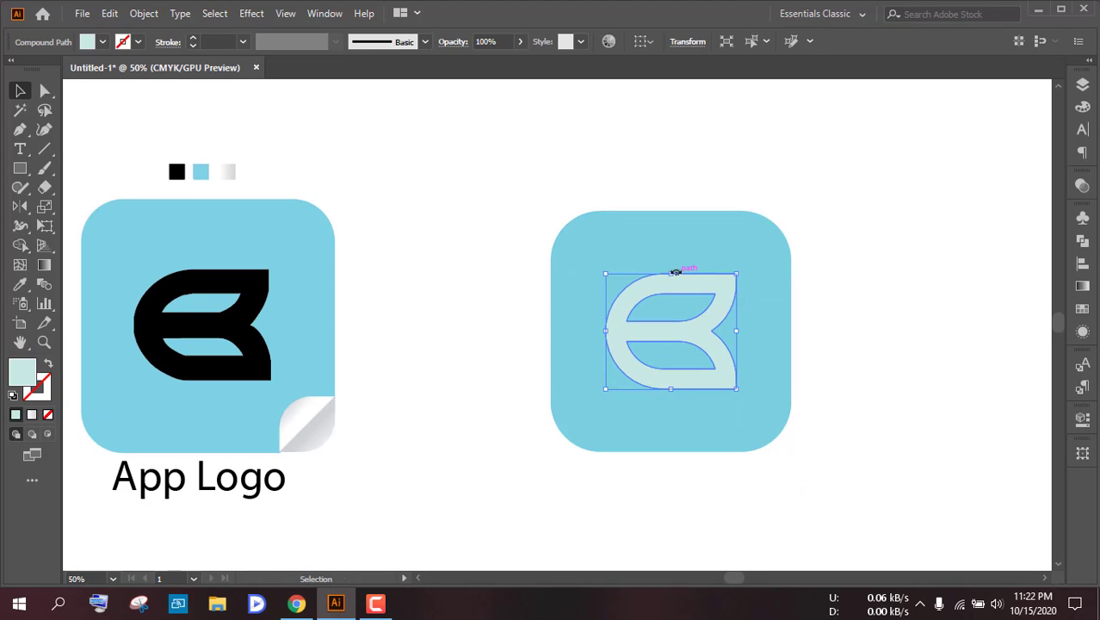
left_click_drag(673, 274, 673, 282)
left_click(809, 328)
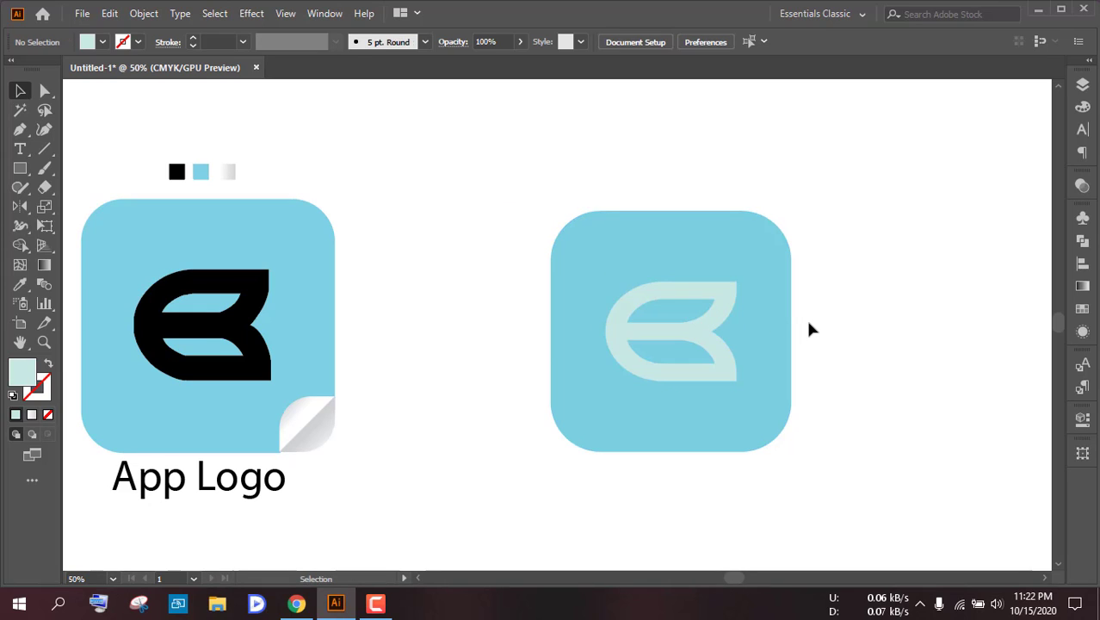
scroll(809, 328, "down", 1)
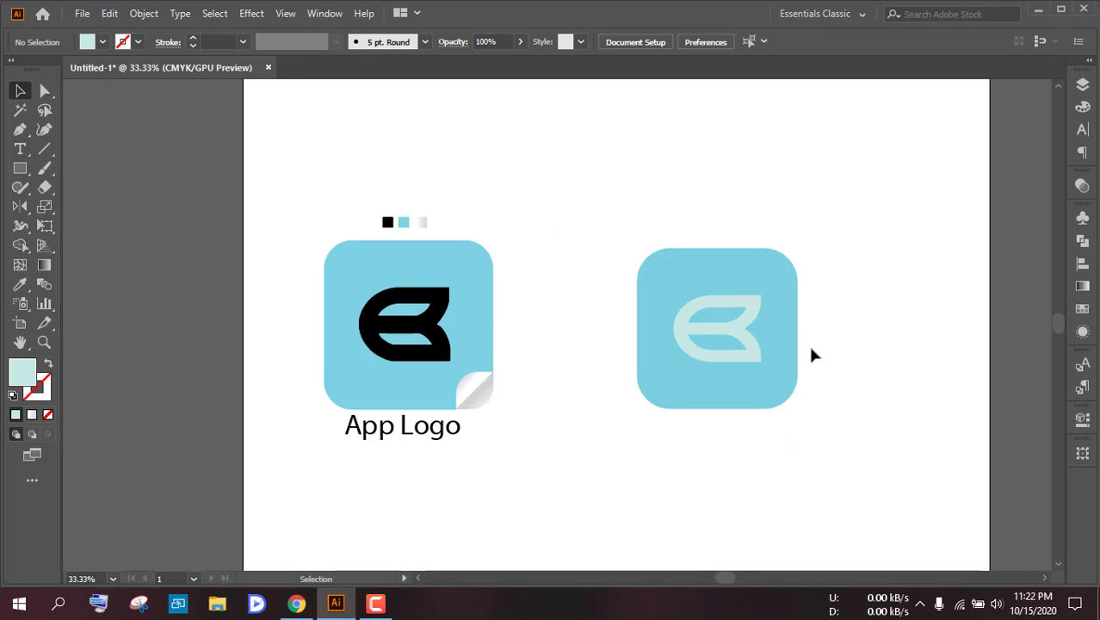
Step: Fine-tune the mint symbol's width and height around its center to match the reference logo's proportions
left_click(748, 324)
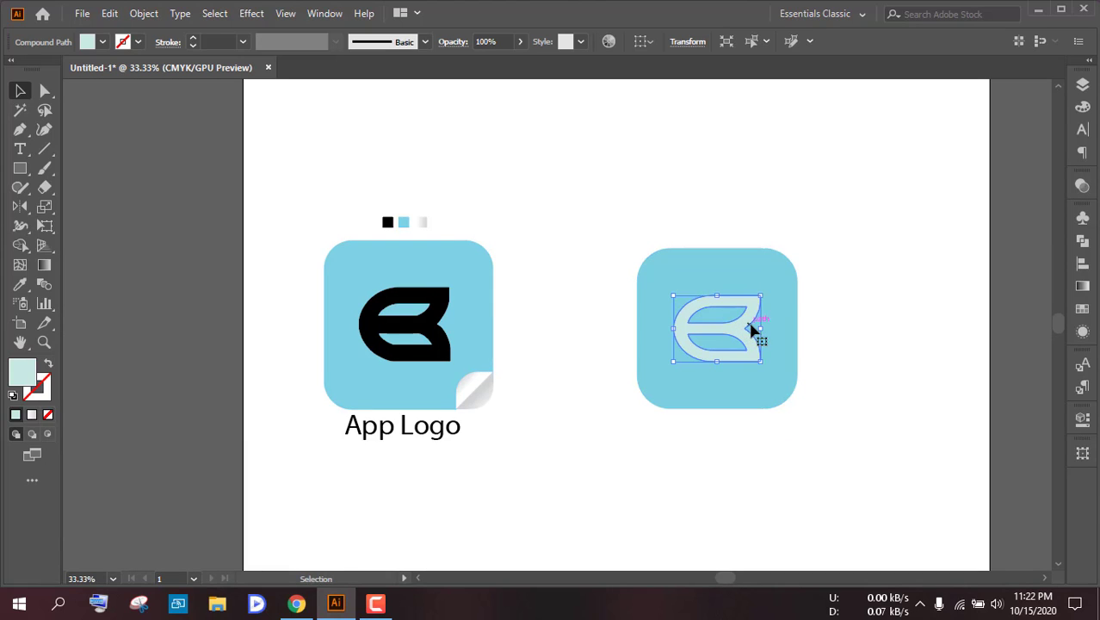
left_click_drag(758, 328, 764, 331)
scroll(739, 322, "up", 2, "alt")
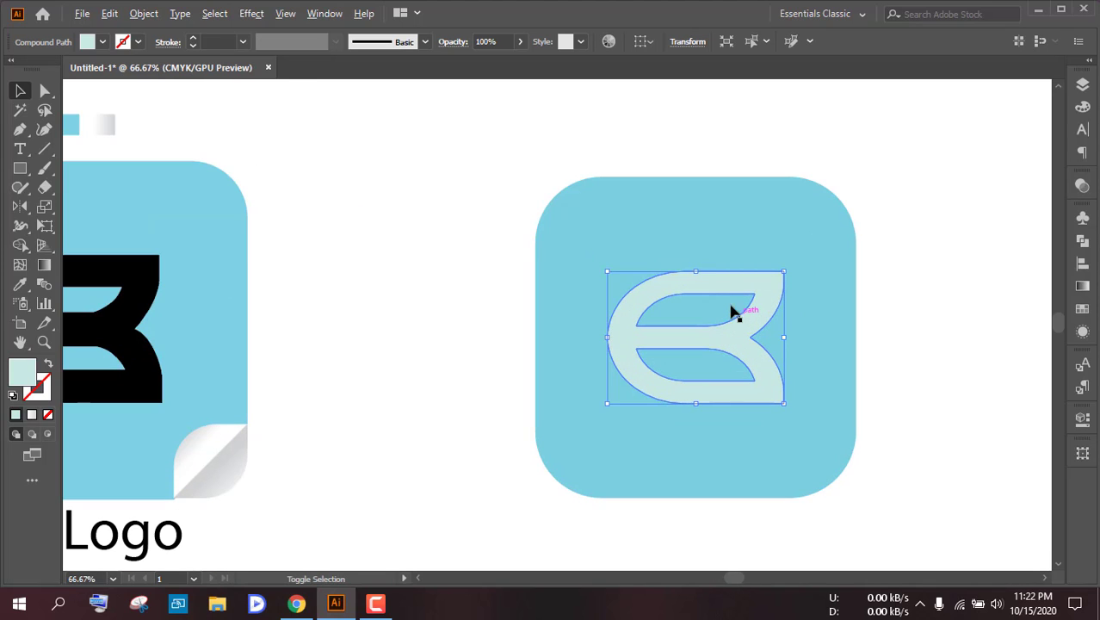
left_click_drag(698, 272, 706, 283)
scroll(717, 297, "down", 2, "alt")
scroll(706, 282, "up", 4, "alt")
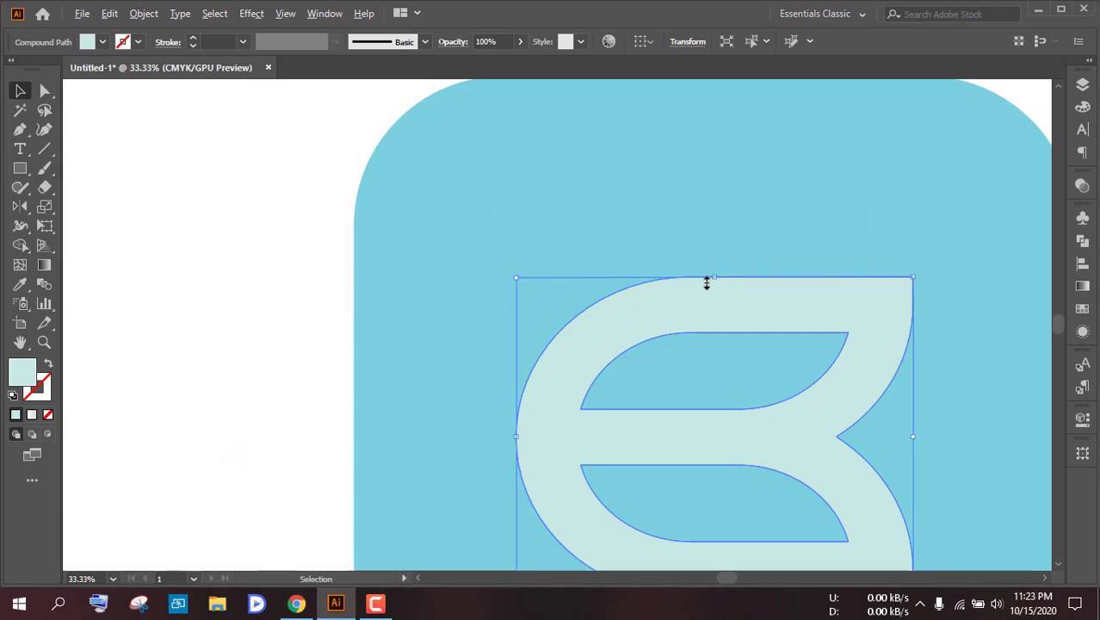
scroll(713, 275, "down", 1)
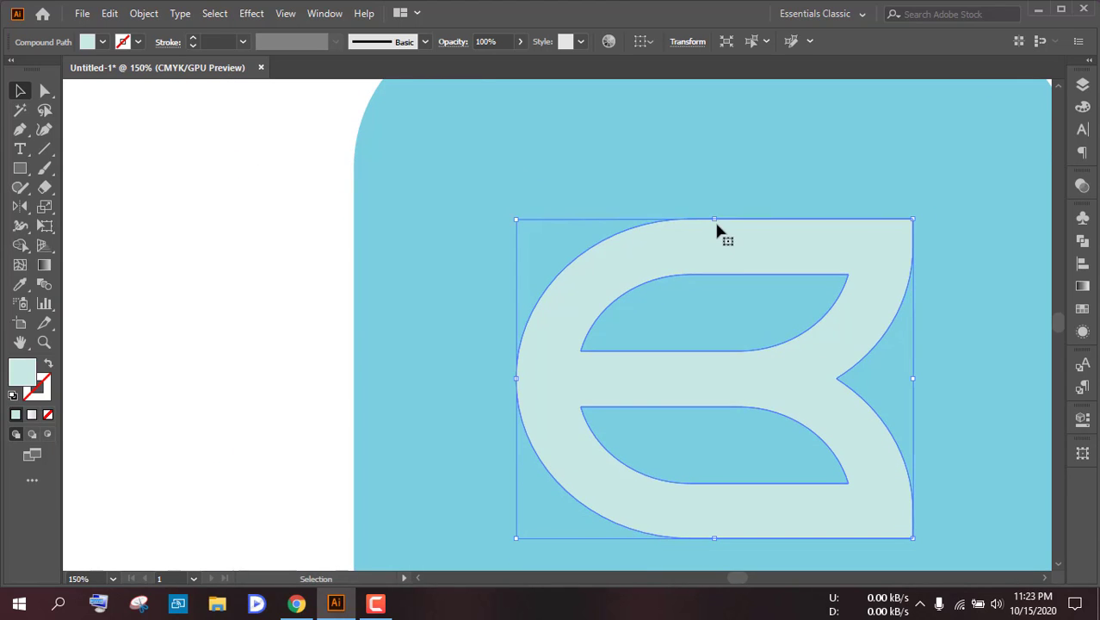
left_click_drag(714, 219, 714, 229)
scroll(747, 273, "down", 4, "alt")
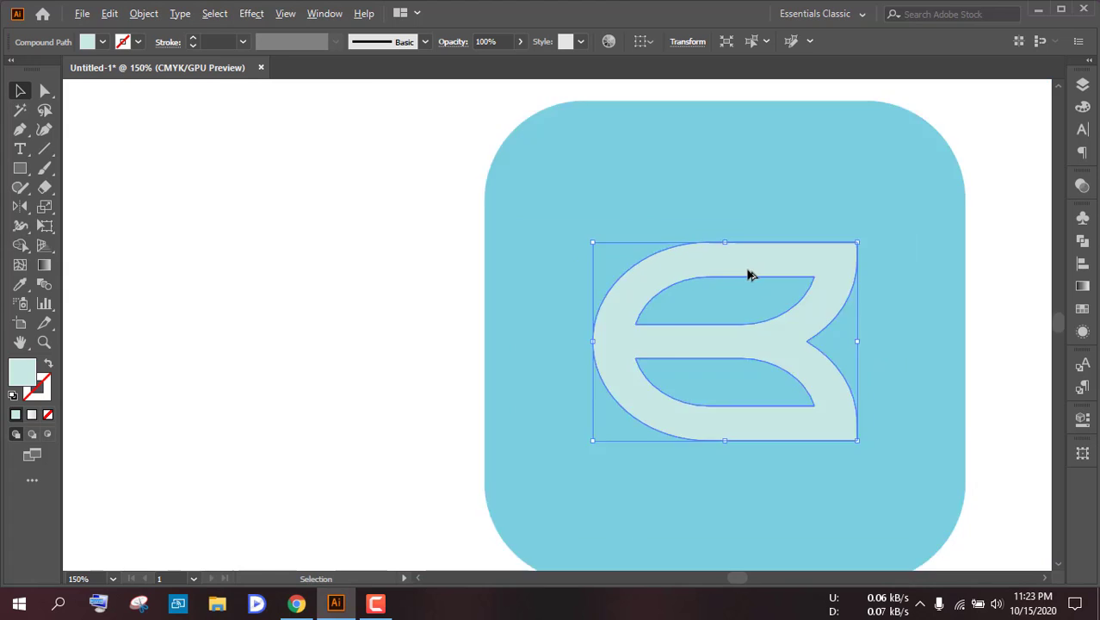
left_click(833, 316)
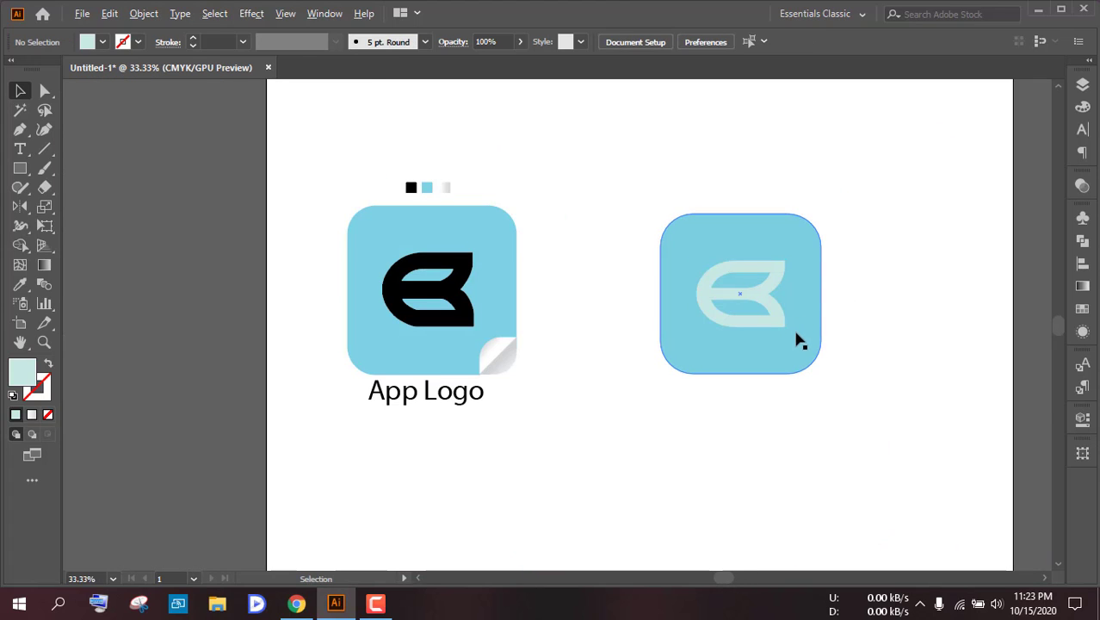
Step: Draw a small square over the blue square's bottom-right corner, flush with its outer edges, and enlarge it slightly inward
scroll(799, 343, "down", 1)
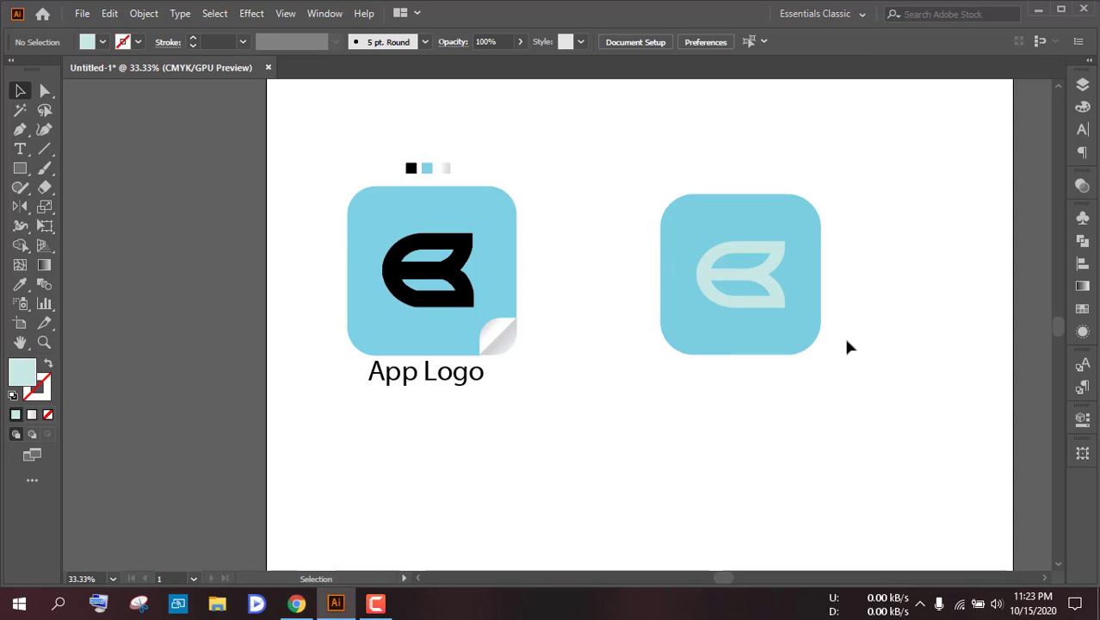
left_click(22, 172)
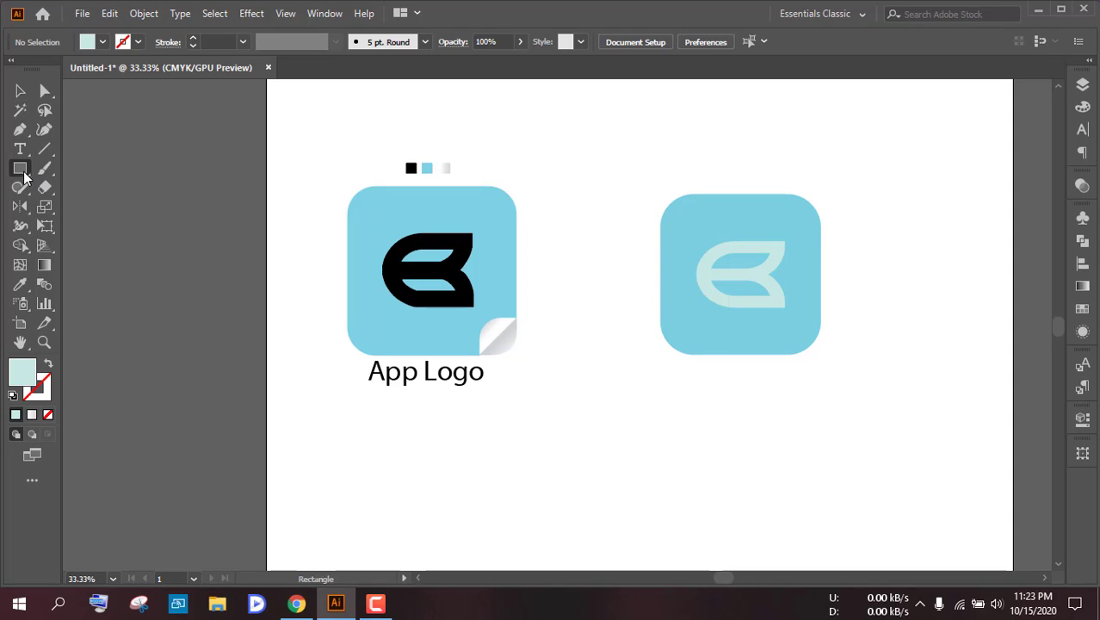
scroll(838, 373, "up", 4)
scroll(699, 244, "up", 1)
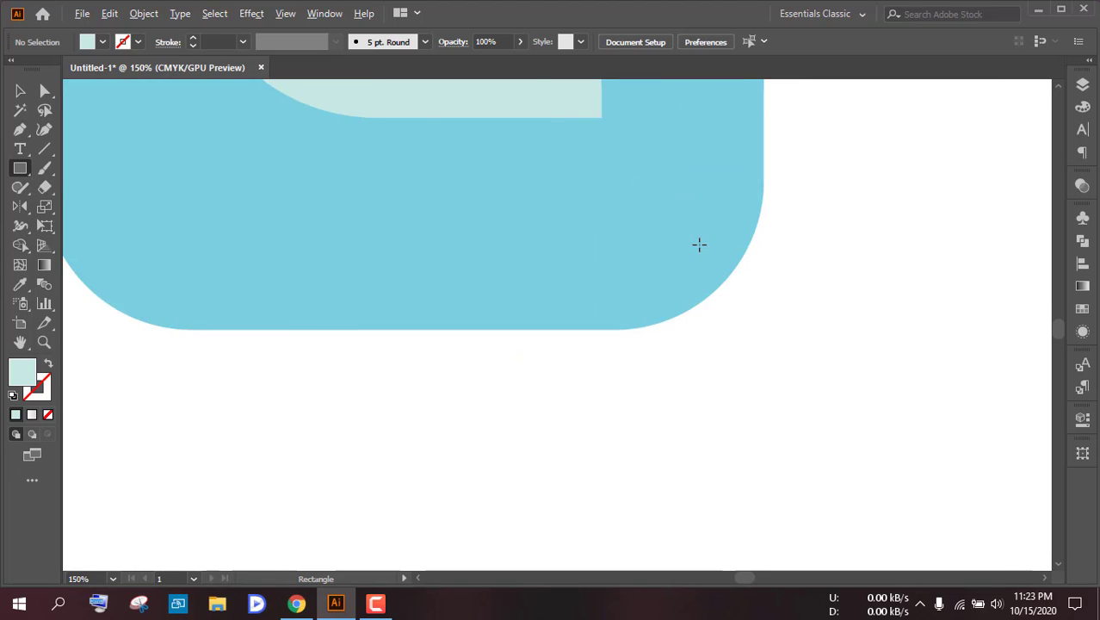
scroll(699, 244, "down", 1)
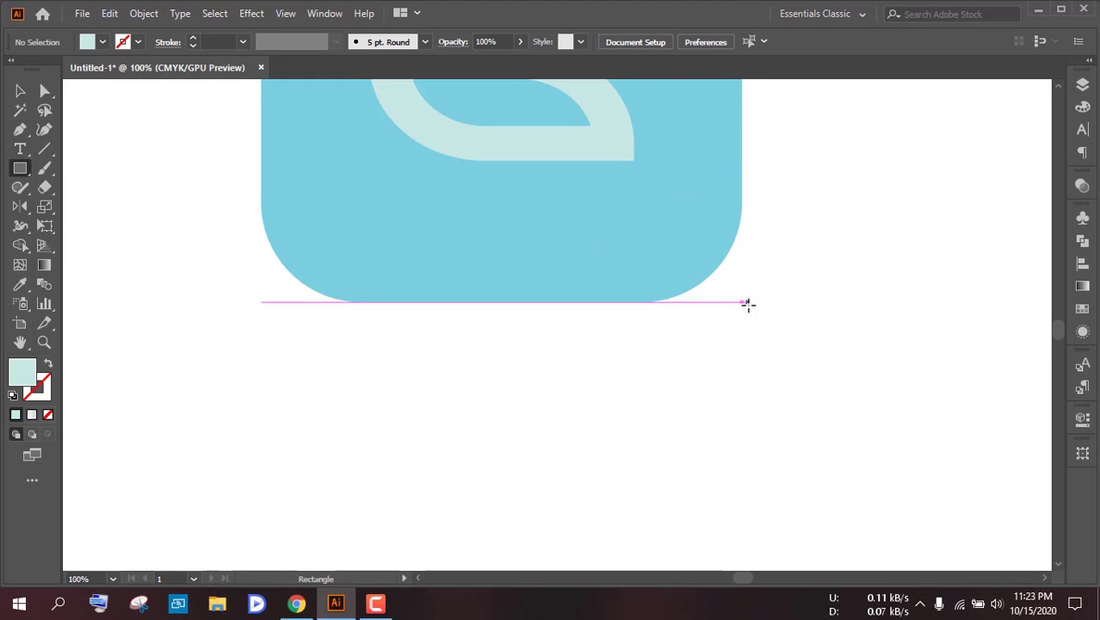
left_click_drag(741, 300, 659, 196)
scroll(668, 217, "down", 2)
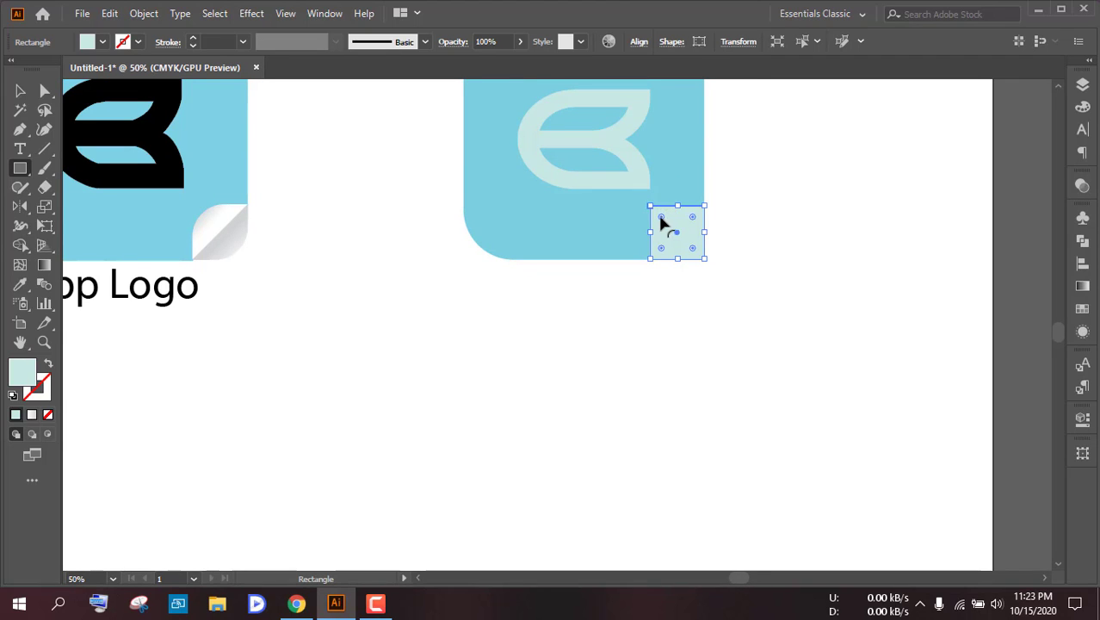
scroll(661, 222, "up", 3)
left_click_drag(636, 176, 621, 168)
Step: Round the small square's top-left corner to a radius of about 53 px and its bottom-right corner similarly, leaving the other two sharp
key("a")
left_click(288, 385)
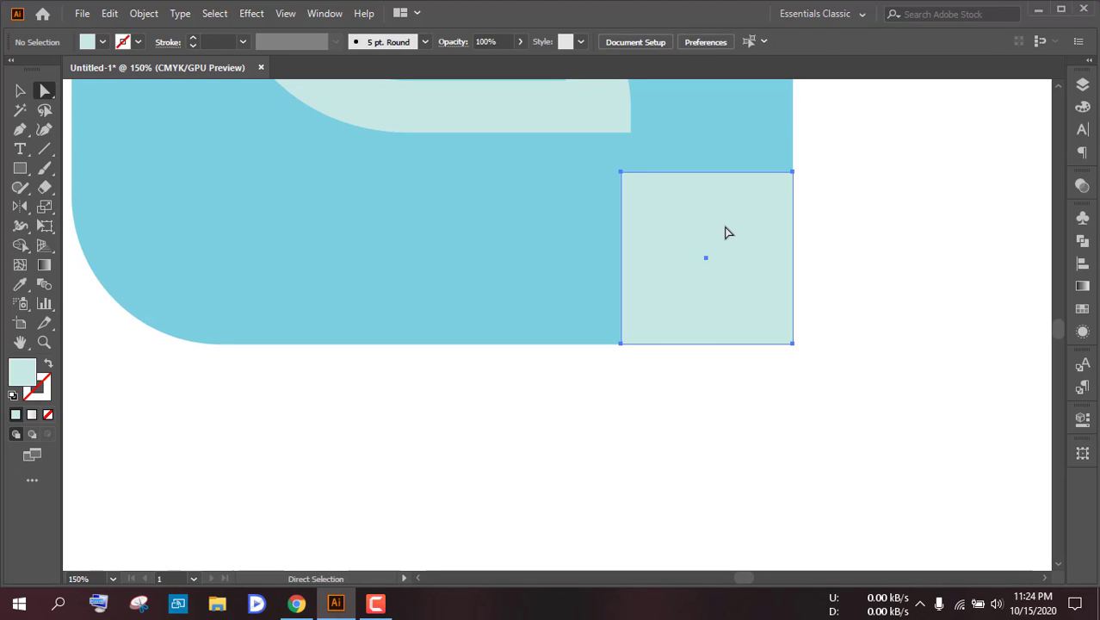
left_click(726, 232)
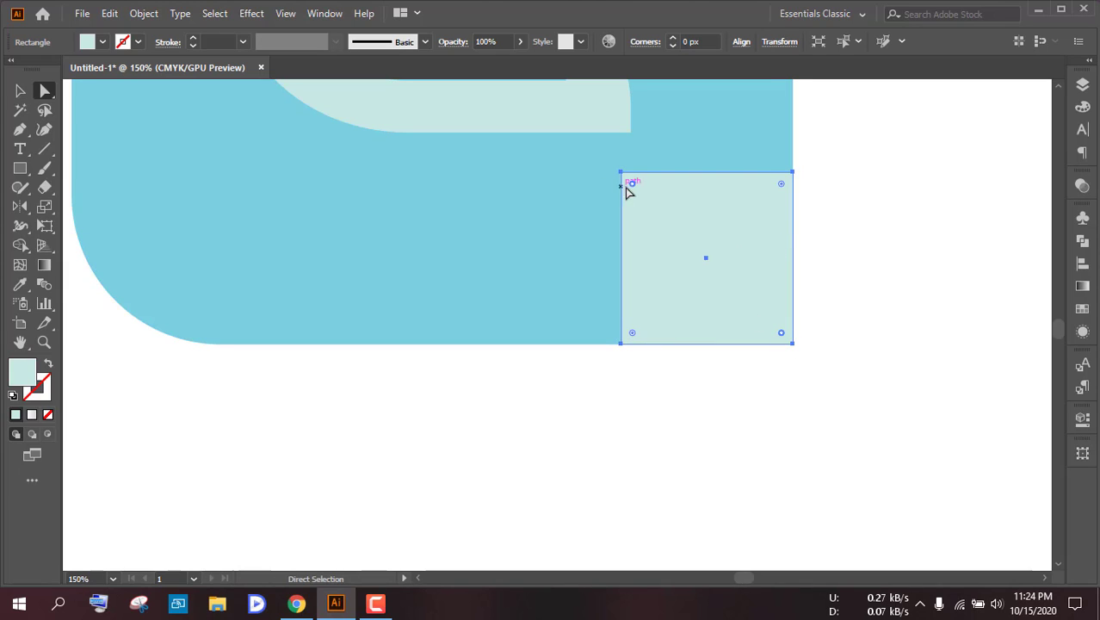
left_click_drag(632, 185, 702, 256)
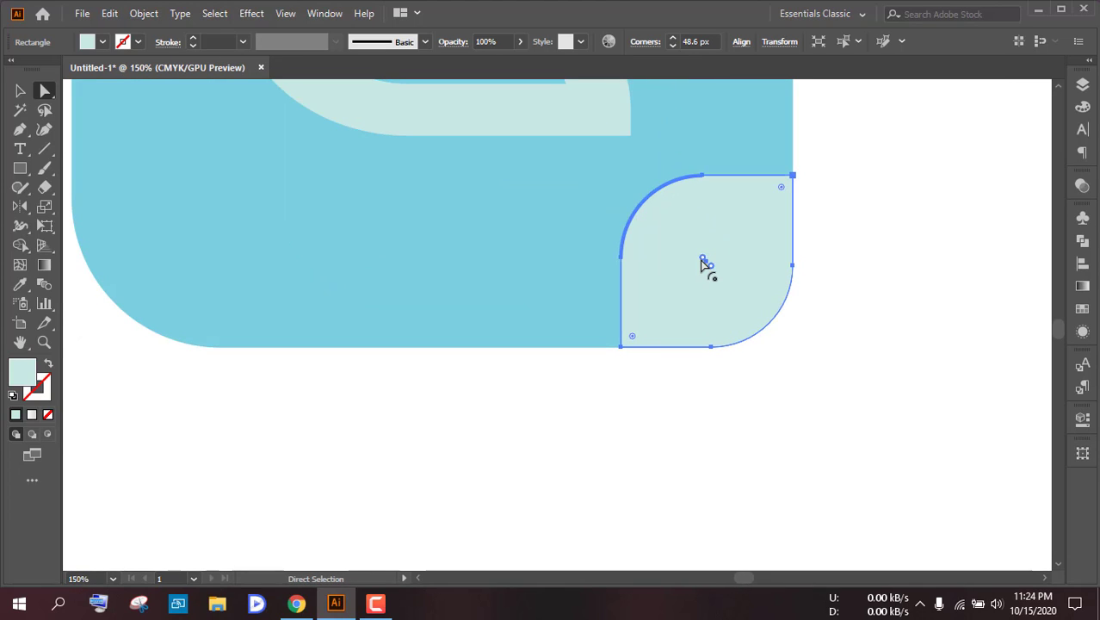
left_click_drag(705, 261, 716, 268)
scroll(714, 268, "down", 2, "alt")
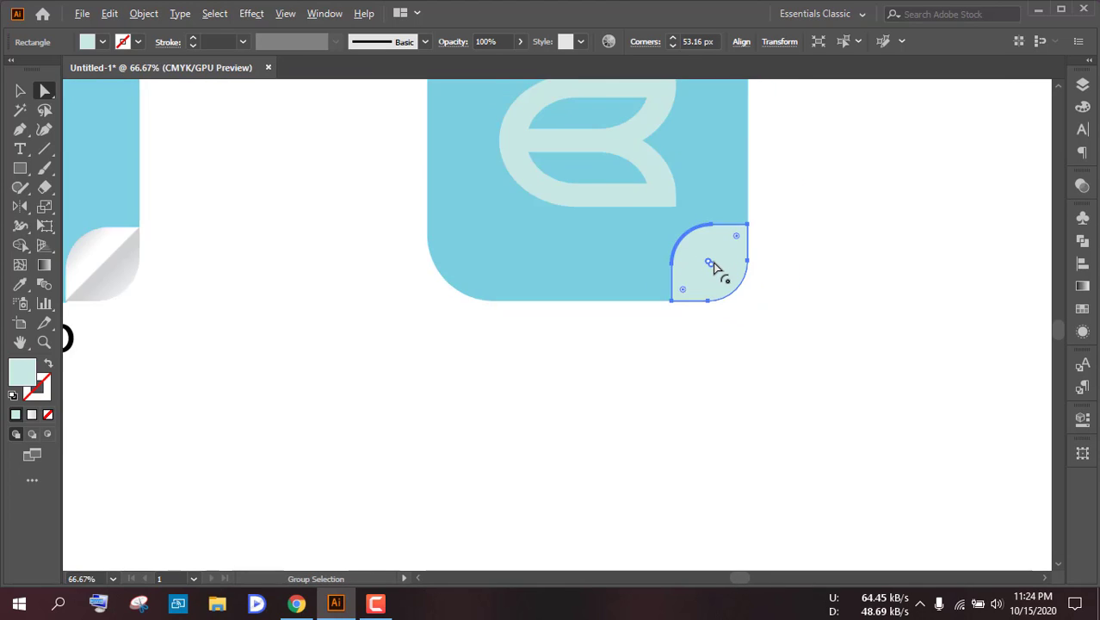
scroll(715, 267, "down", 1, "alt")
scroll(714, 267, "up", 3, "alt")
left_click(808, 273)
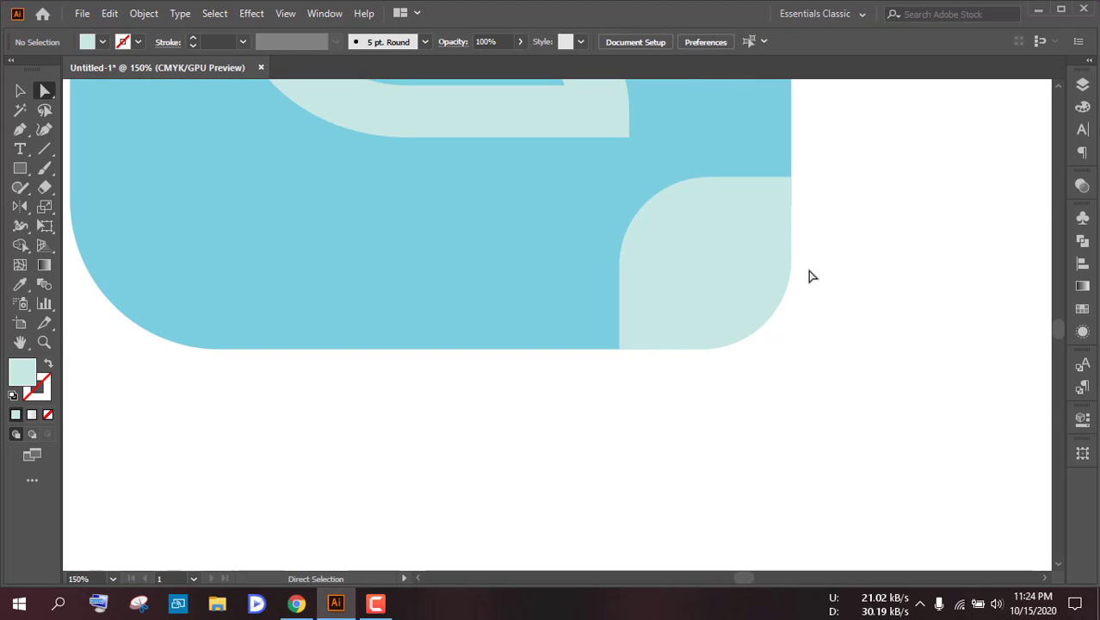
Step: Draw a diagonal line between the two sharp corners of the small corner shape and give it a 0.25 pt stroke
left_click(44, 149)
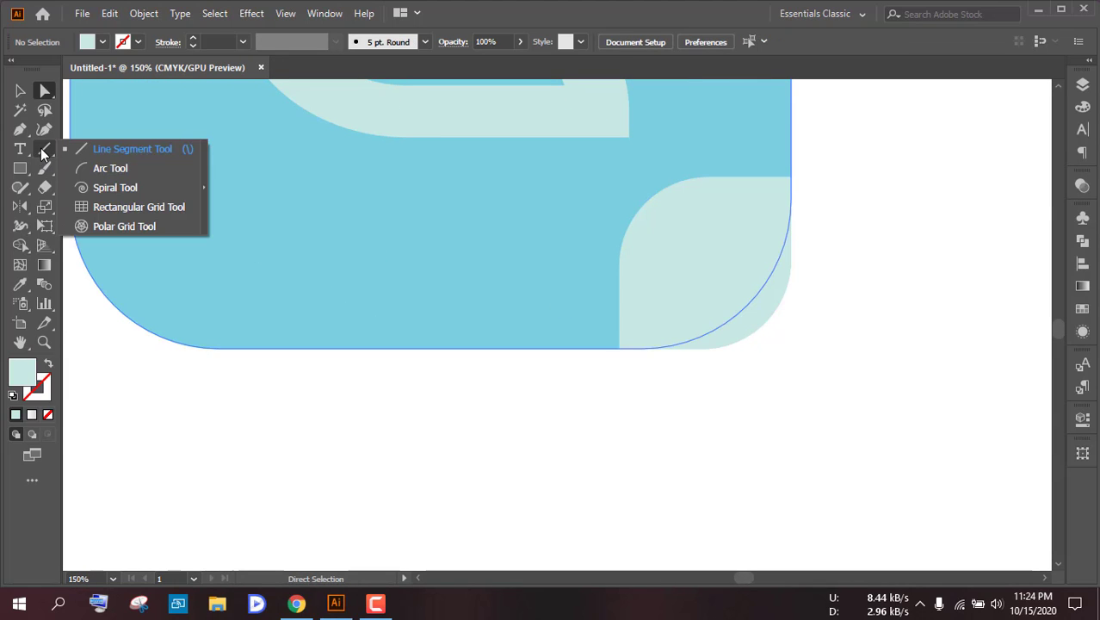
left_click(103, 151)
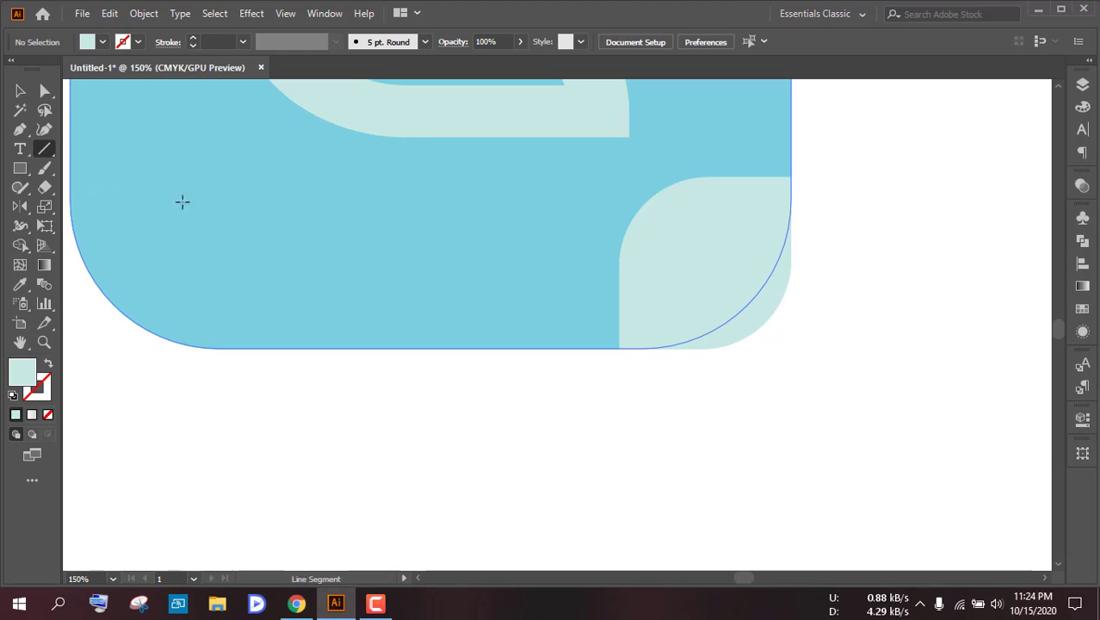
left_click(619, 348)
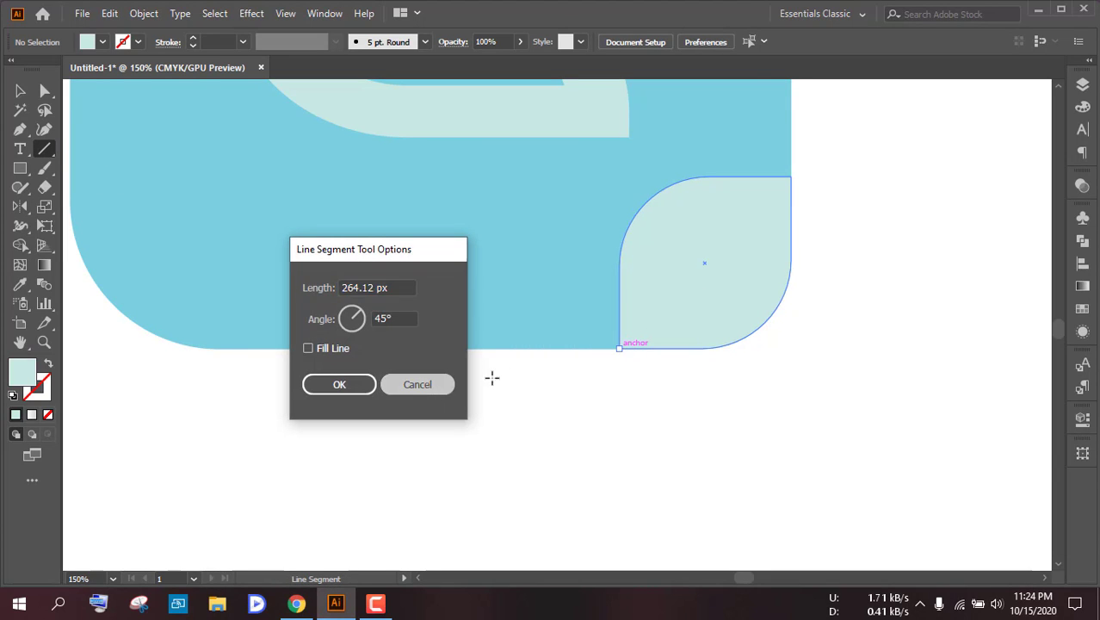
key("Escape")
mouse_move(619, 348)
left_mouse_down()
mouse_move(775, 213)
mouse_move(791, 177)
left_mouse_up()
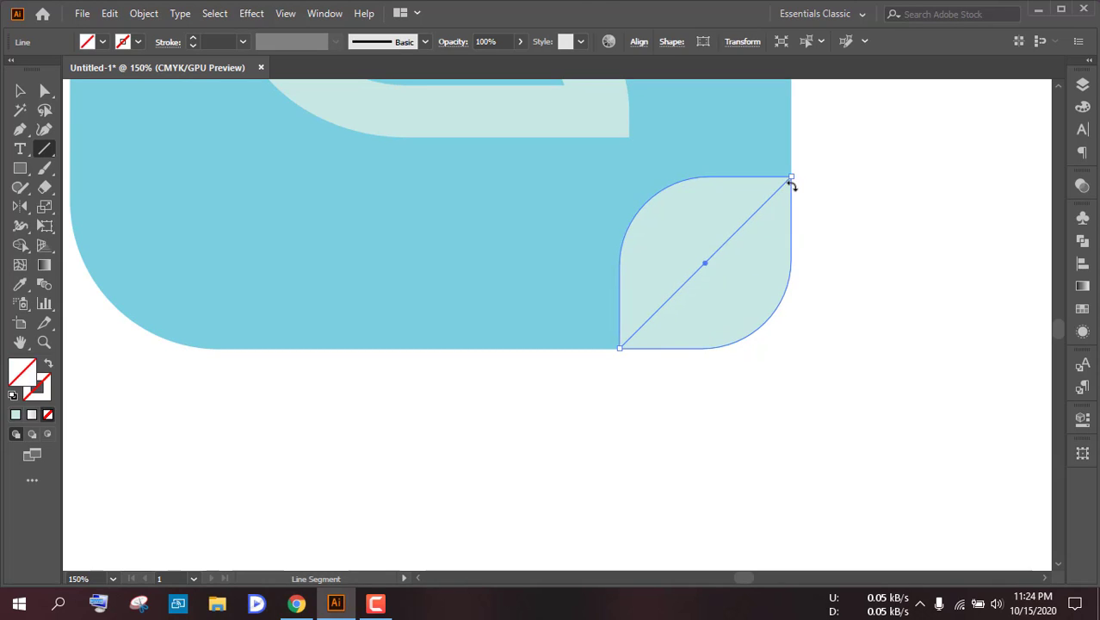
left_click(192, 38)
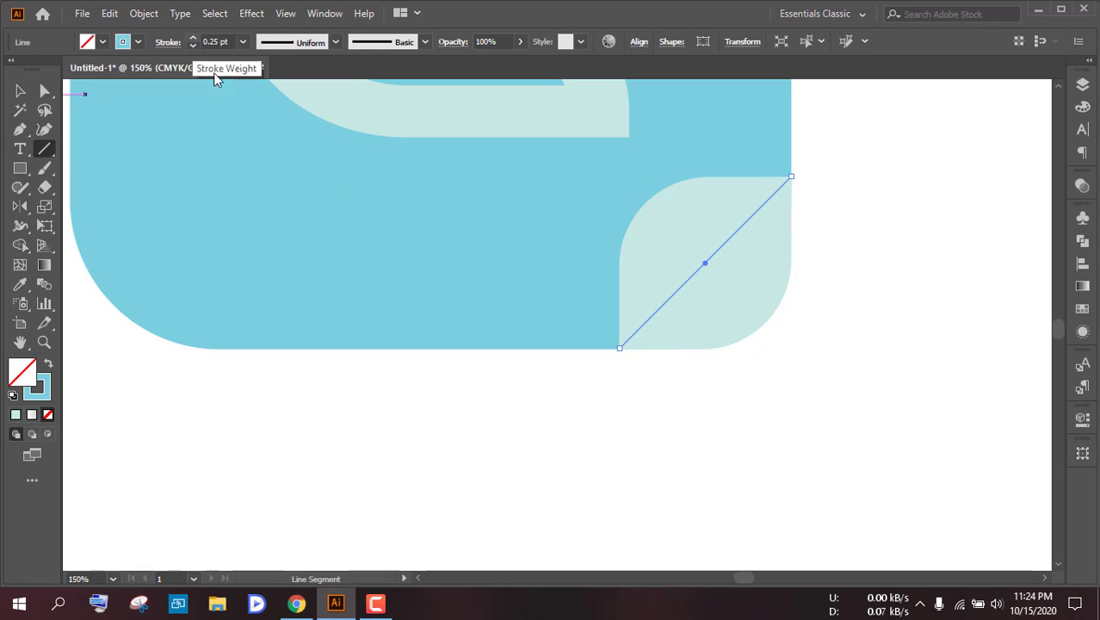
Step: Split the corner shape into two halves along the diagonal line with Divide Objects Below
left_click(143, 14)
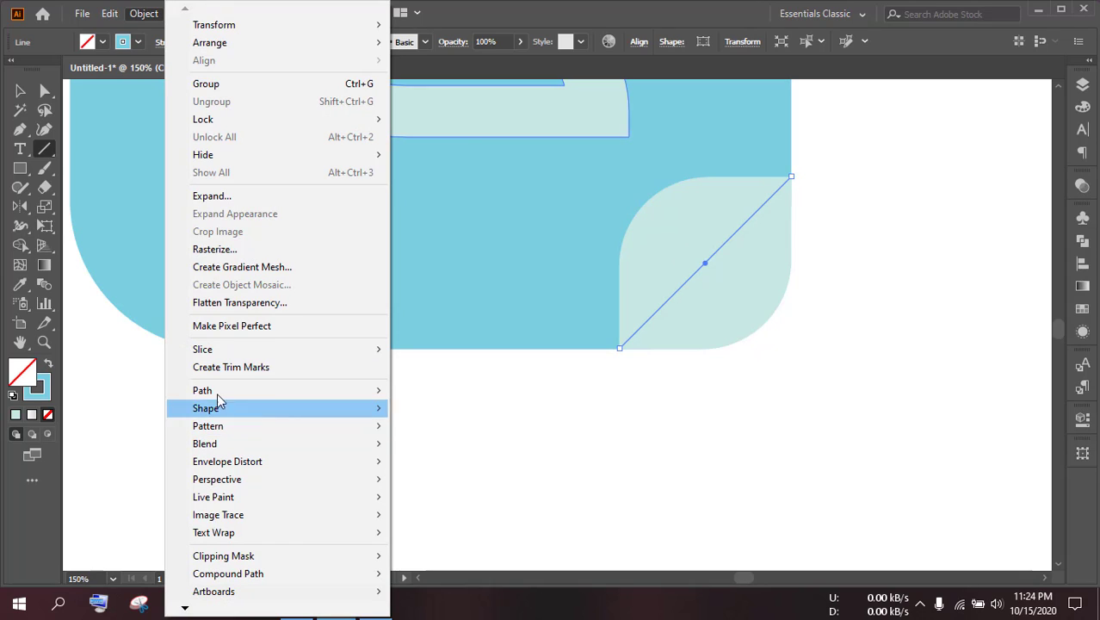
mouse_move(287, 396)
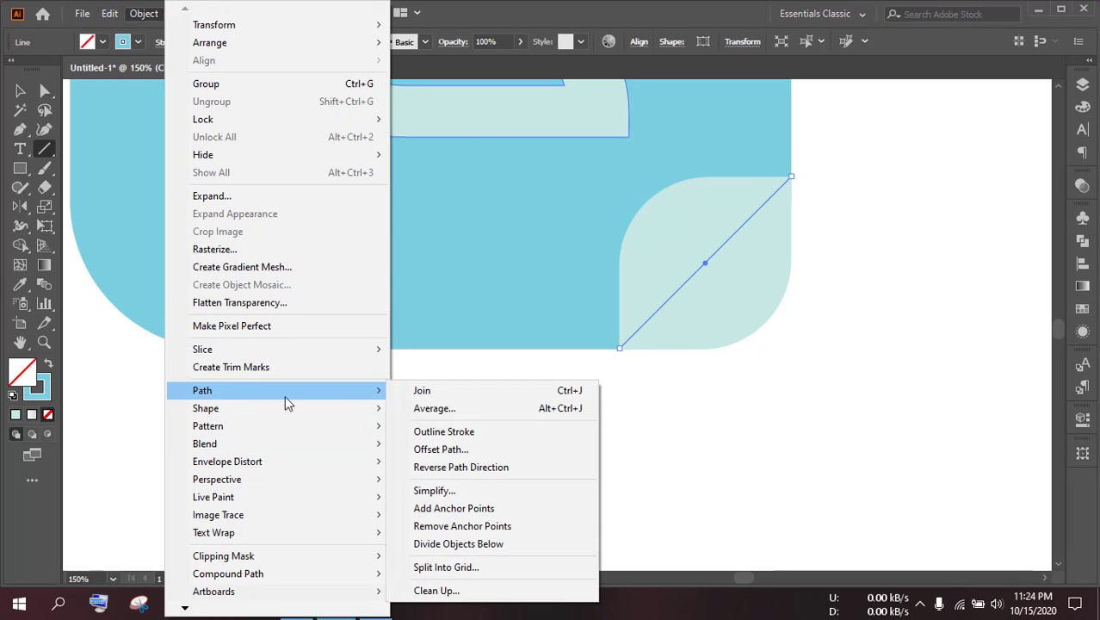
left_click(458, 545)
left_click(20, 90)
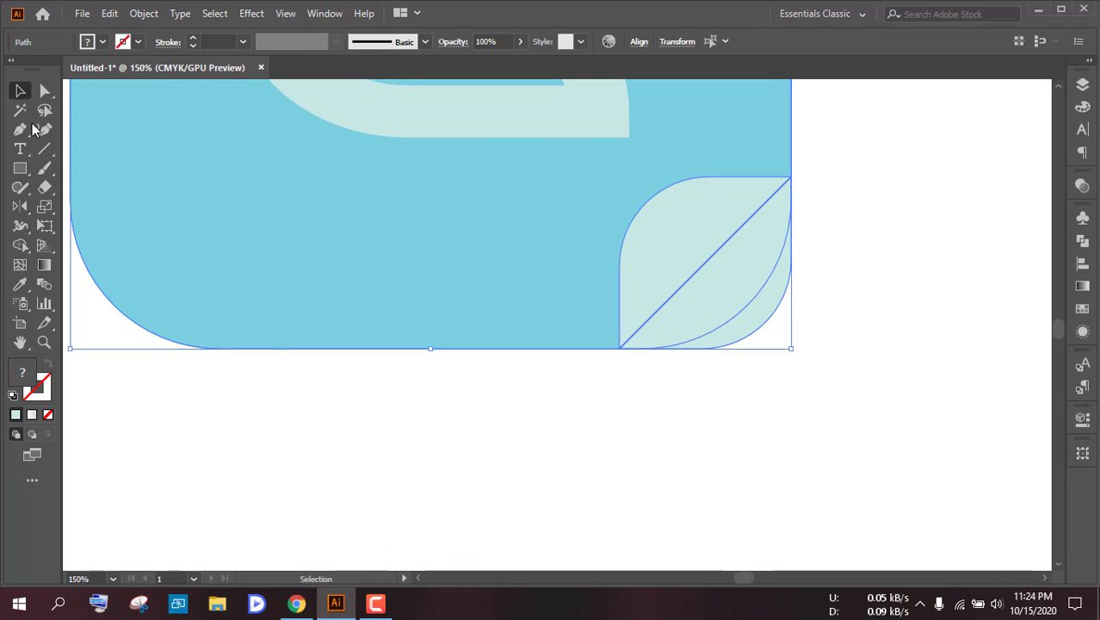
left_click(422, 407)
left_click(739, 313)
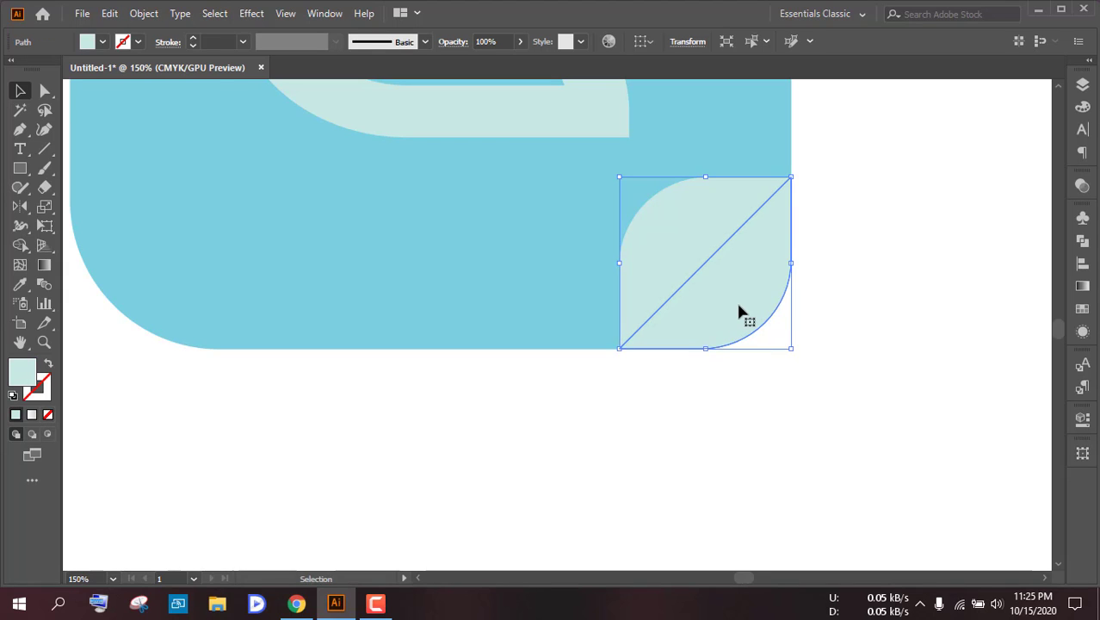
right_click(732, 302)
left_click(700, 412)
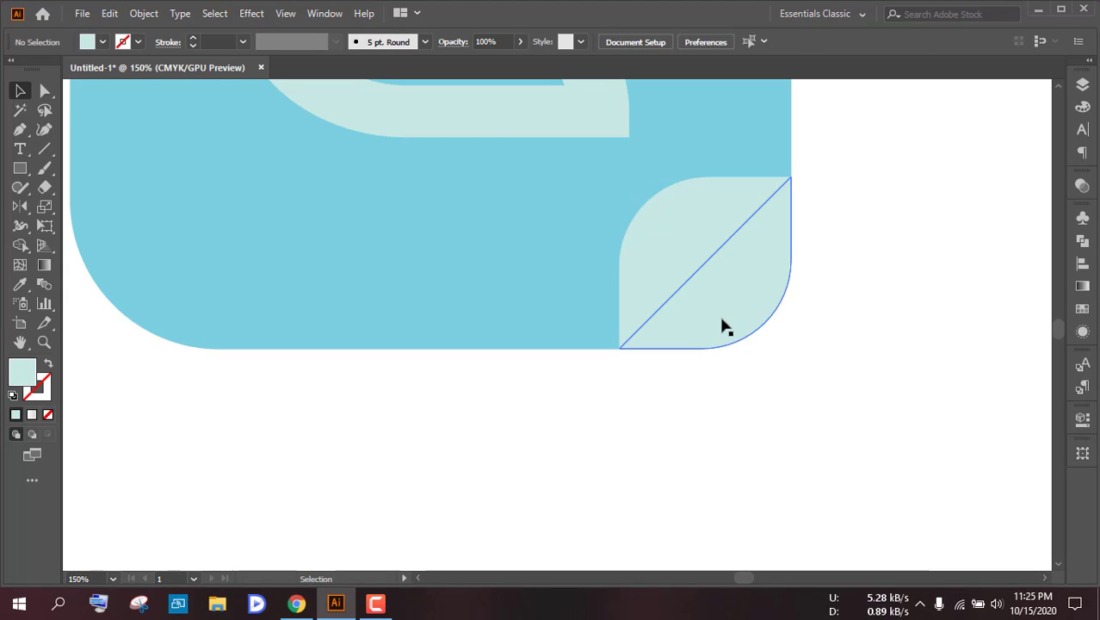
Step: Move the lower half of the corner shape away to check the split, and undo the move
left_click_drag(725, 325, 786, 322)
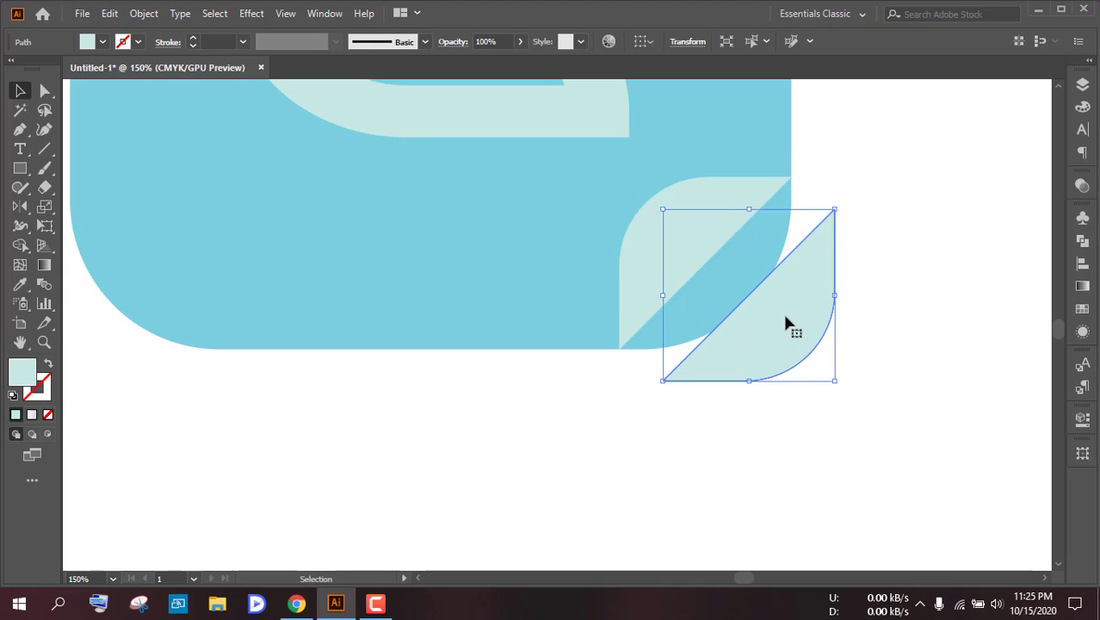
key("ctrl+z")
key("ctrl+z")
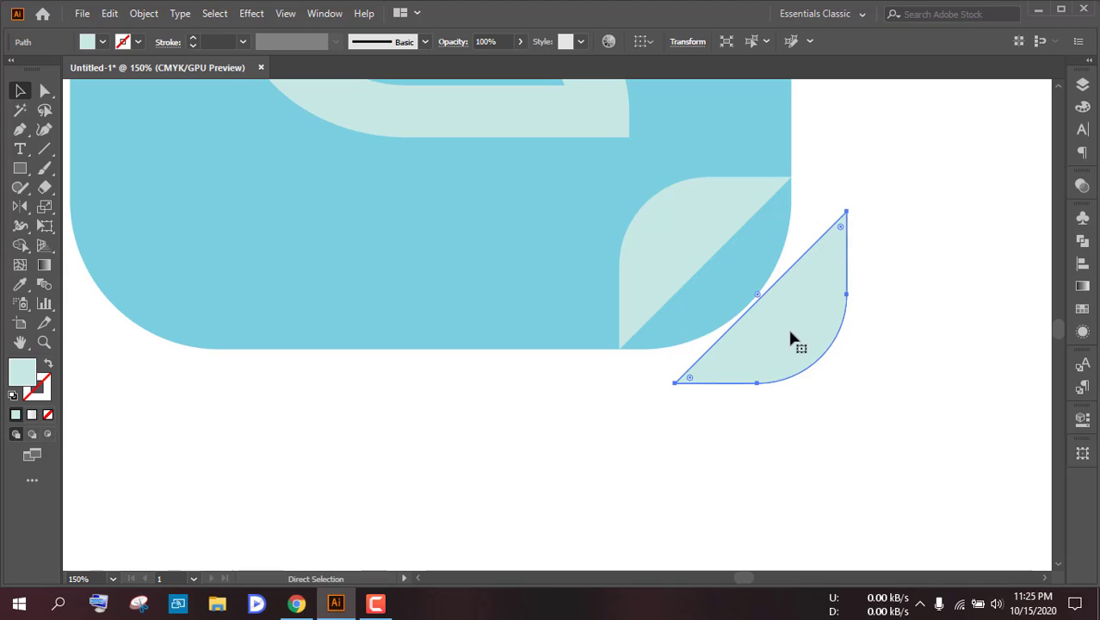
key("ctrl+z")
key("ctrl+z")
left_click(833, 347)
left_click(754, 278)
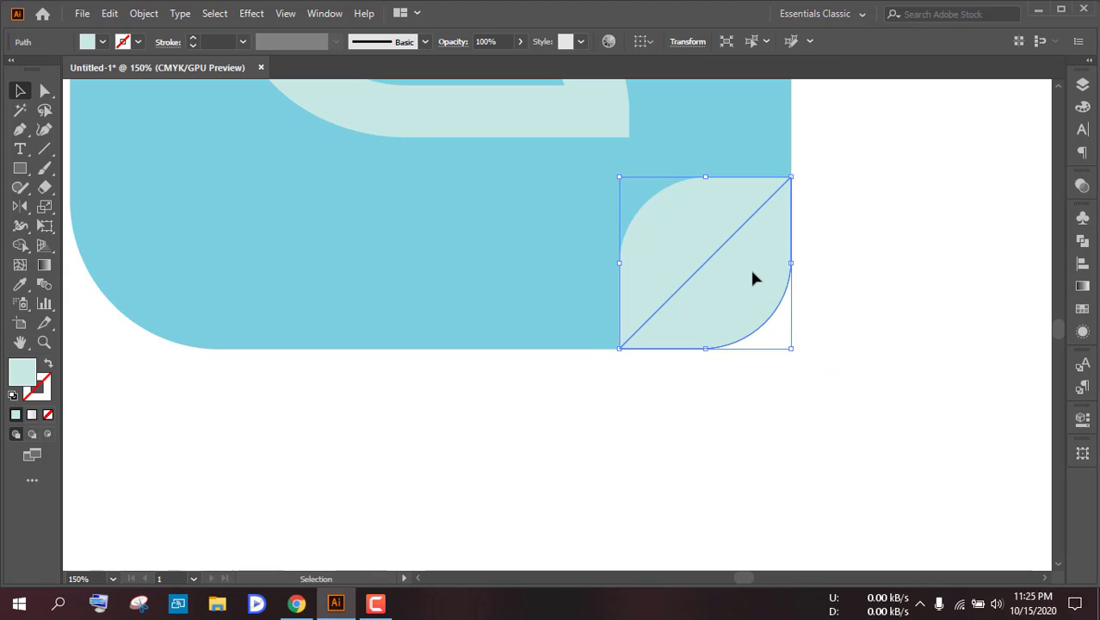
left_click(841, 293)
Step: Recolor the new rounded square with the reference's light blue swatch using the Eyedropper
scroll(842, 293, "down", 3, "alt")
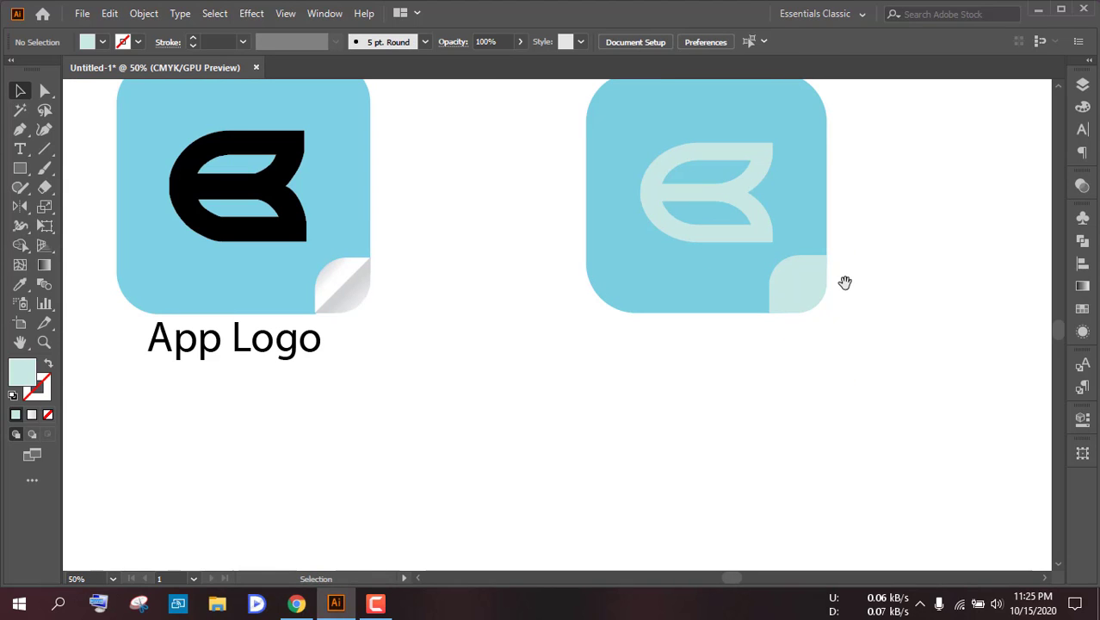
left_click_drag(874, 266, 805, 375)
key("space")
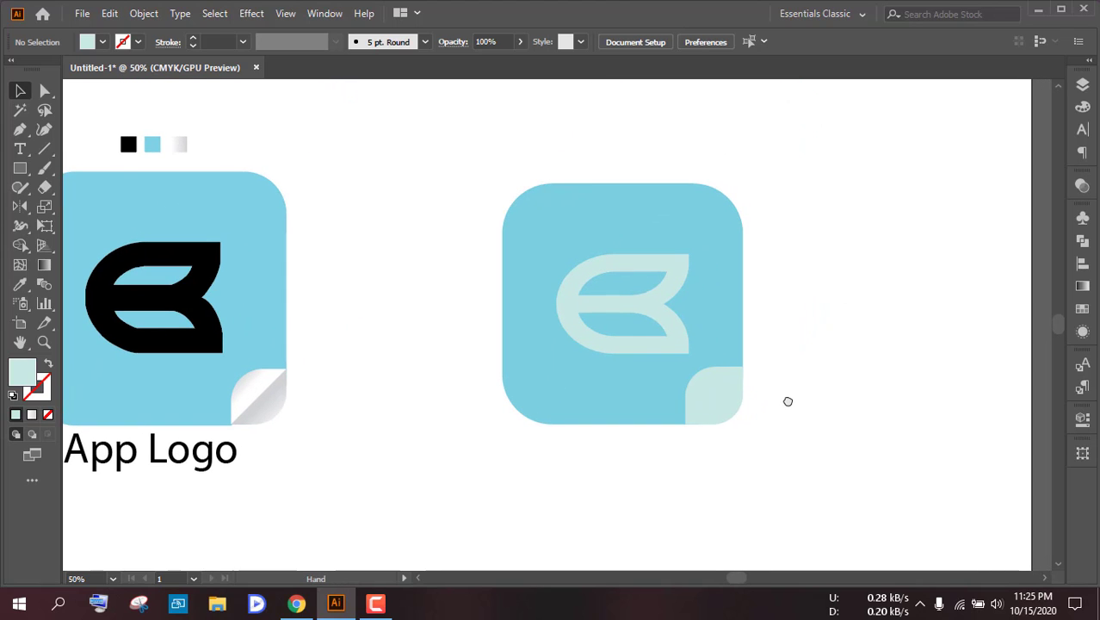
left_click_drag(796, 401, 838, 365)
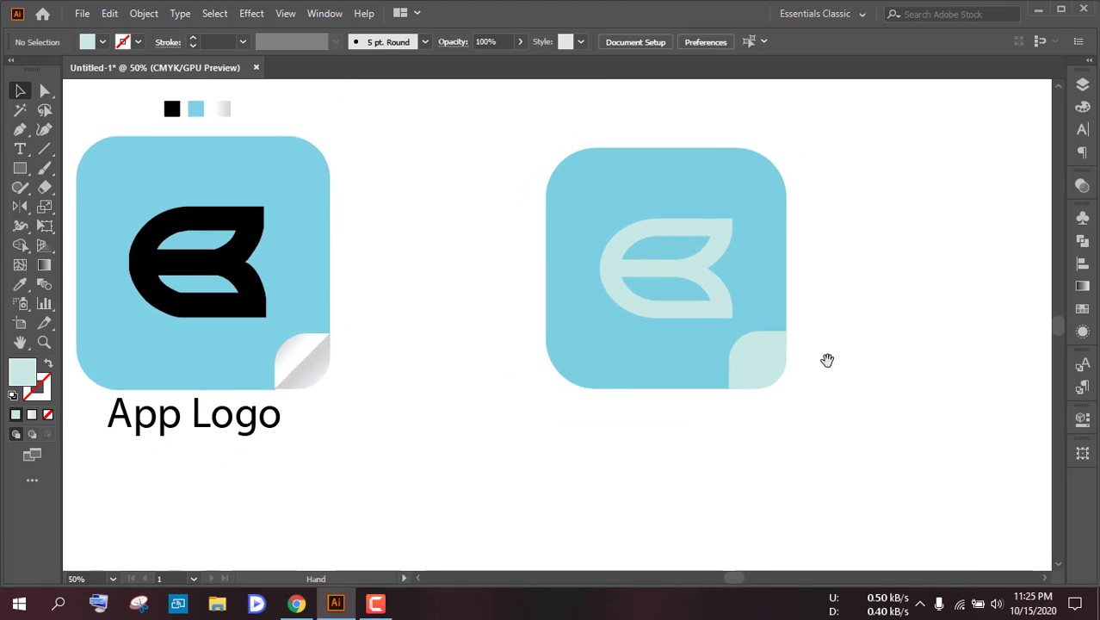
left_click(594, 214)
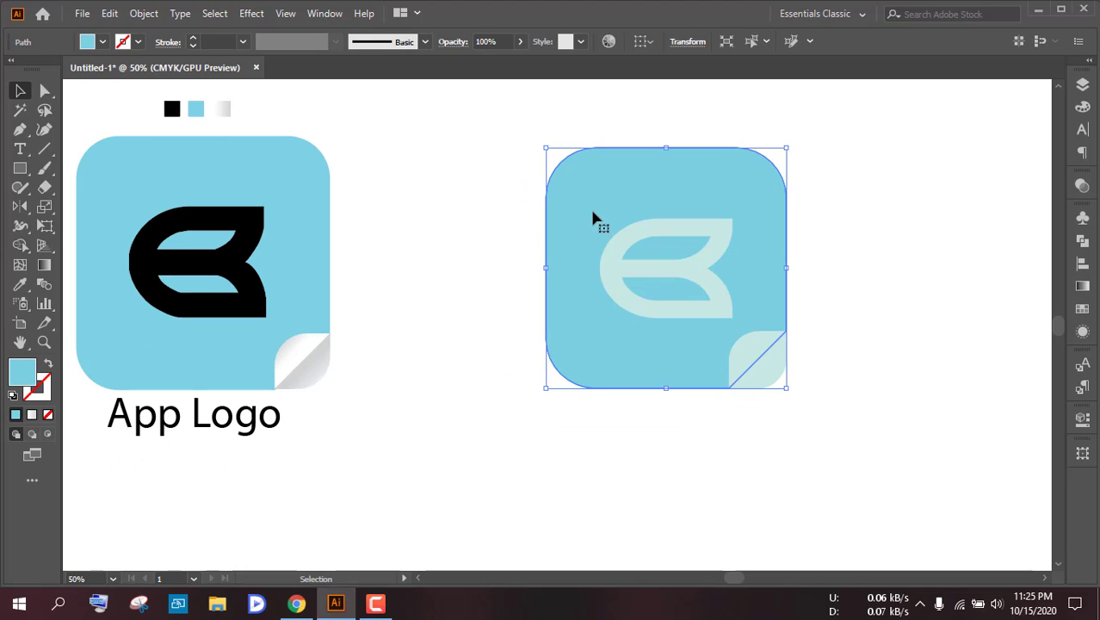
key("i")
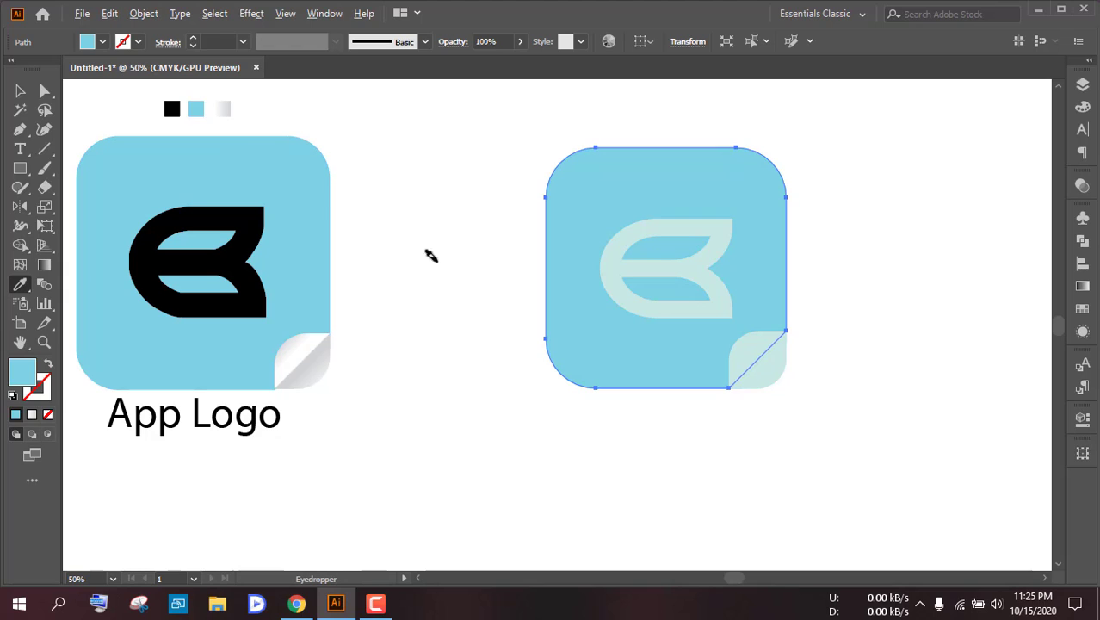
Step: Fill the leaf-like symbol on the new square with the reference's black swatch
left_click(613, 266, "ctrl")
left_click(172, 110)
left_click(20, 91)
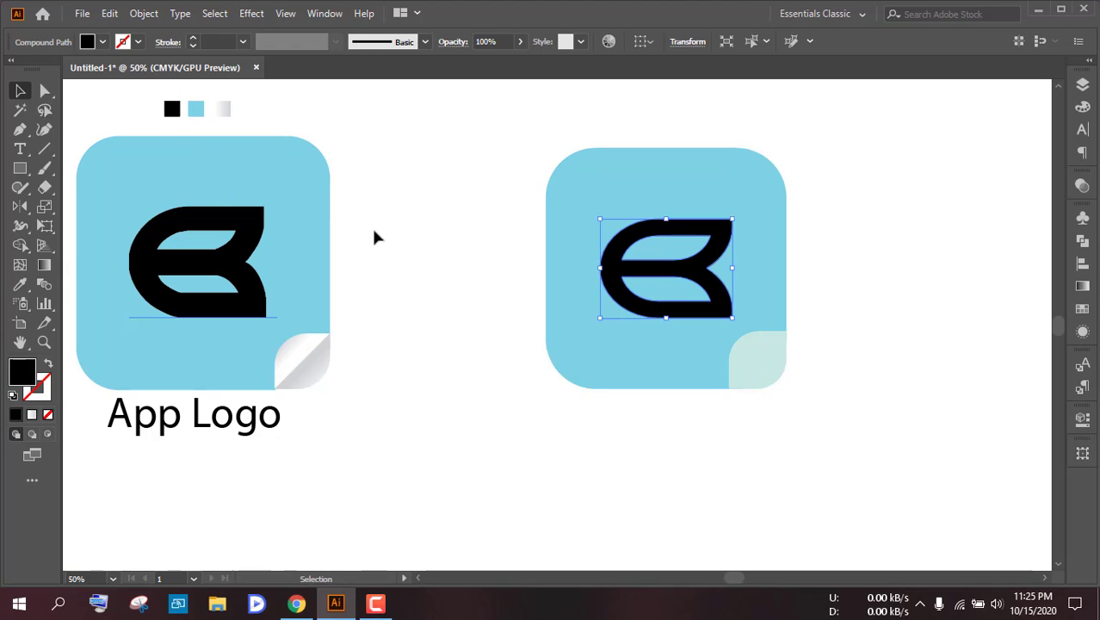
left_click(848, 463)
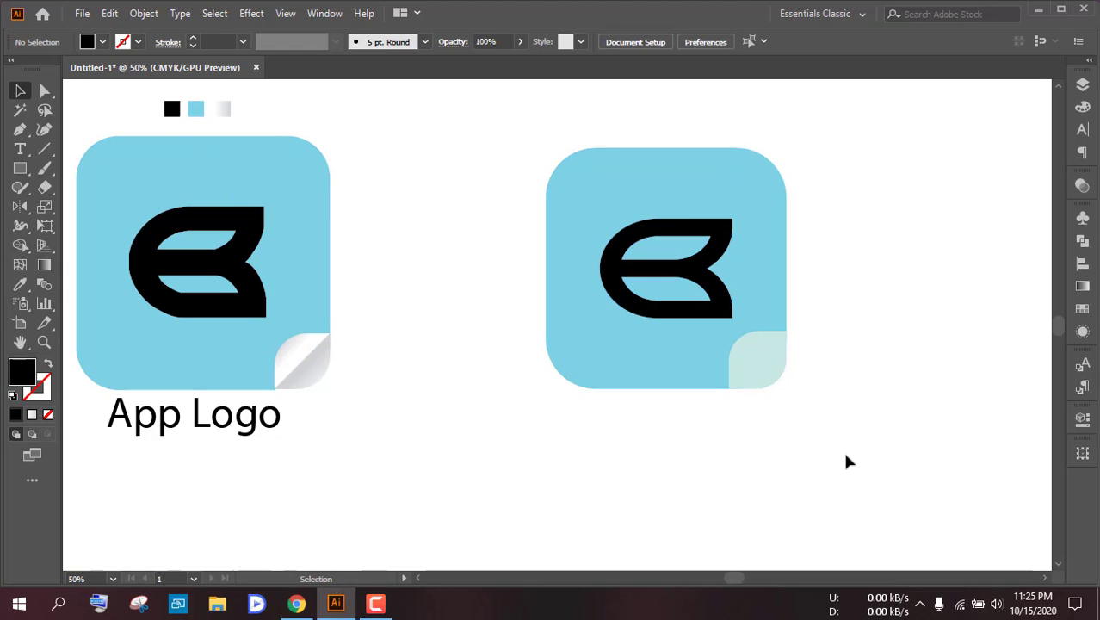
Step: Fill both halves of the new folded corner with the reference's white-to-grey gradient swatch
left_click(769, 368)
key("i")
left_click(224, 109)
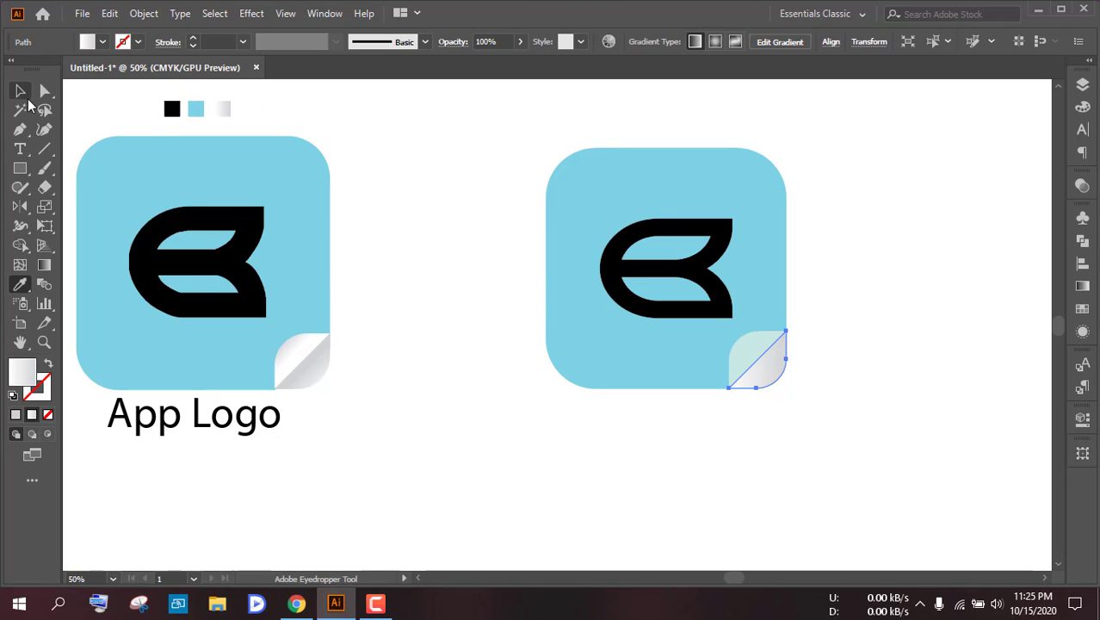
left_click(21, 91)
left_click(732, 351)
key("i")
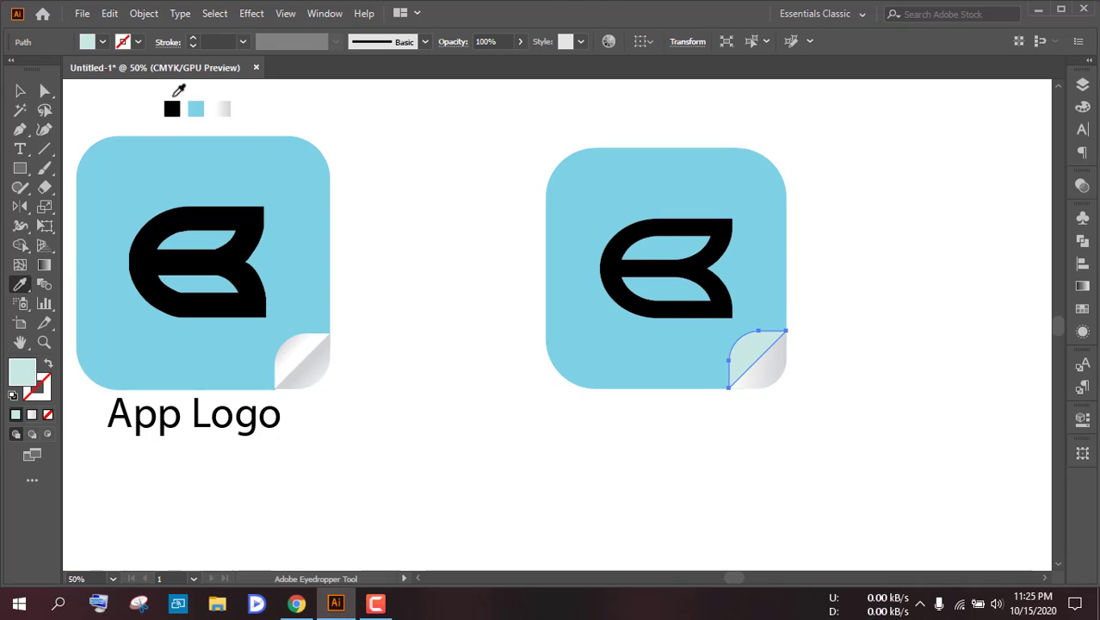
left_click(223, 108)
key("v")
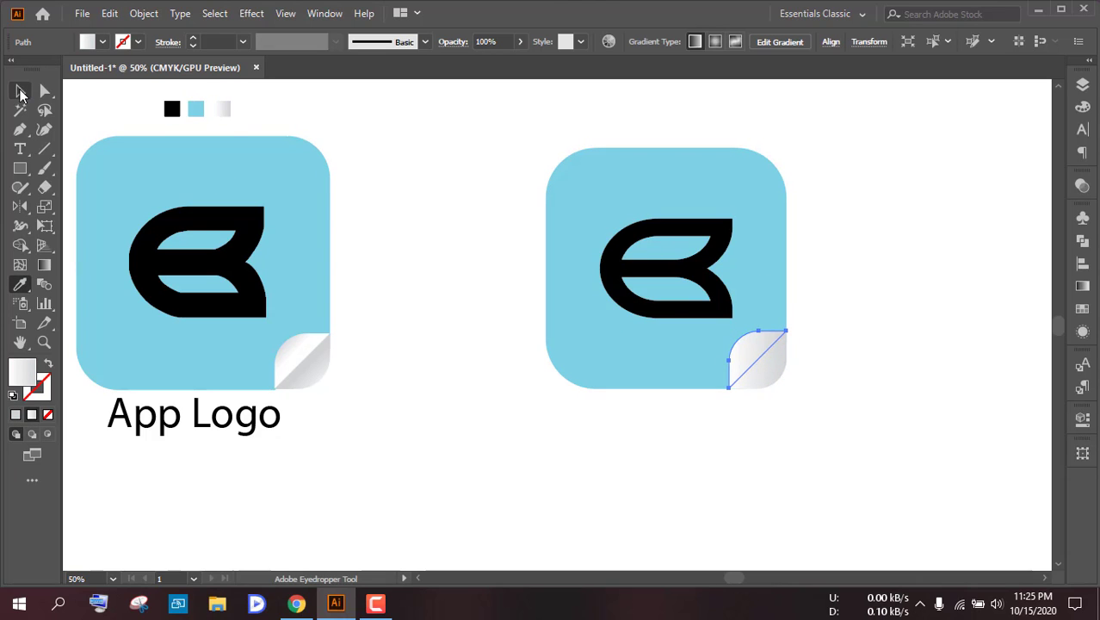
left_click(558, 403)
Step: Redirect the lower corner half's gradient diagonally, with grey near the fold line and white at the rounded outer edge
scroll(792, 340, "up", 4)
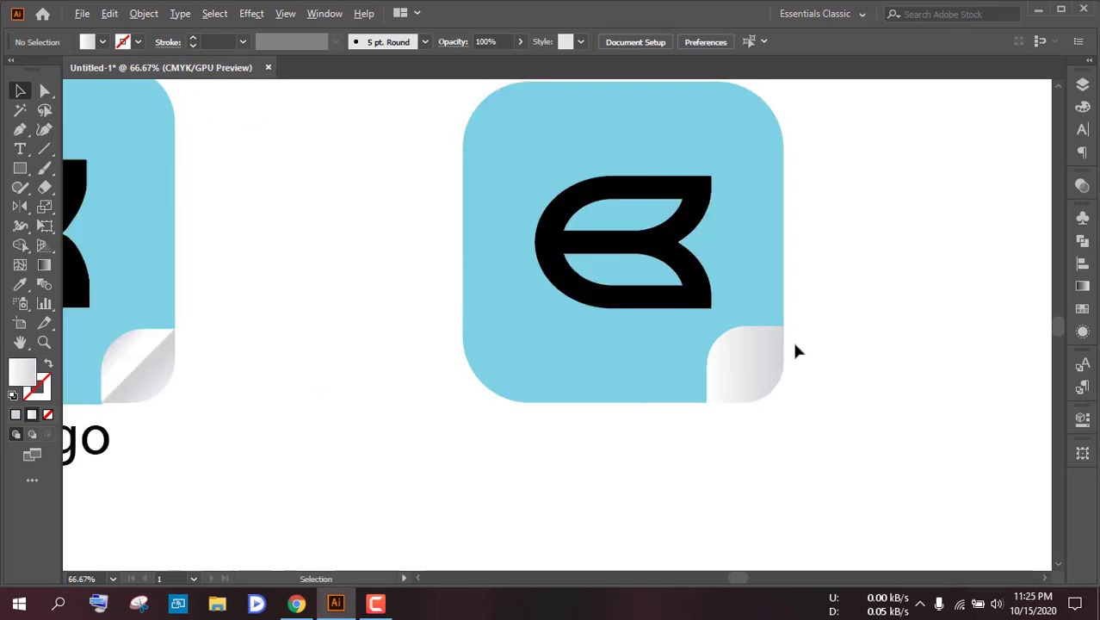
left_click(702, 419)
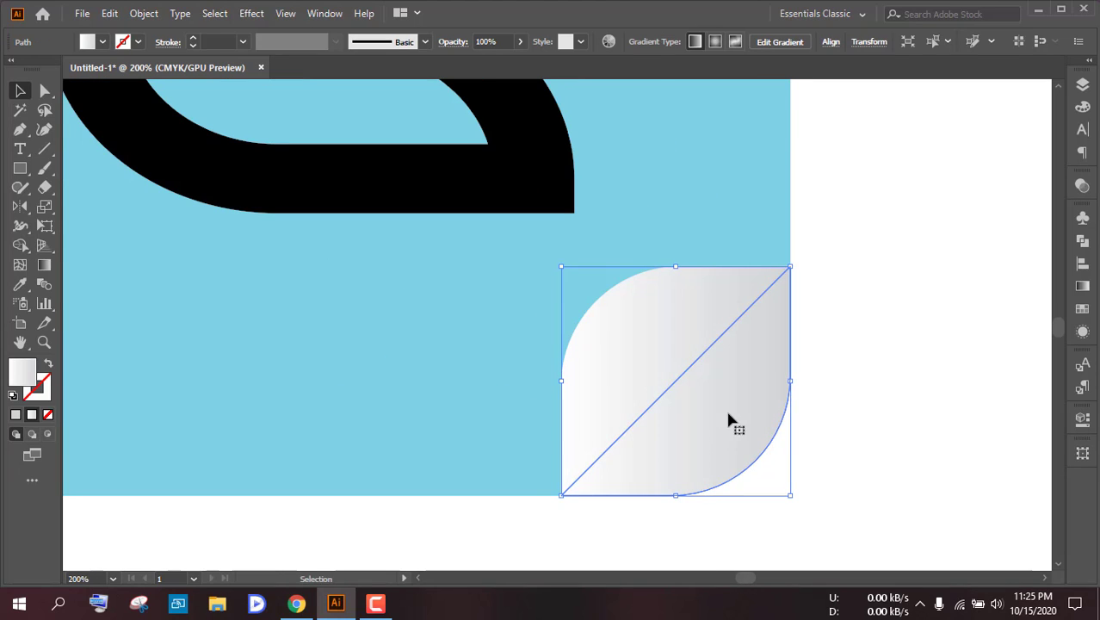
left_click(801, 403)
left_click(760, 402)
scroll(745, 403, "down", 1)
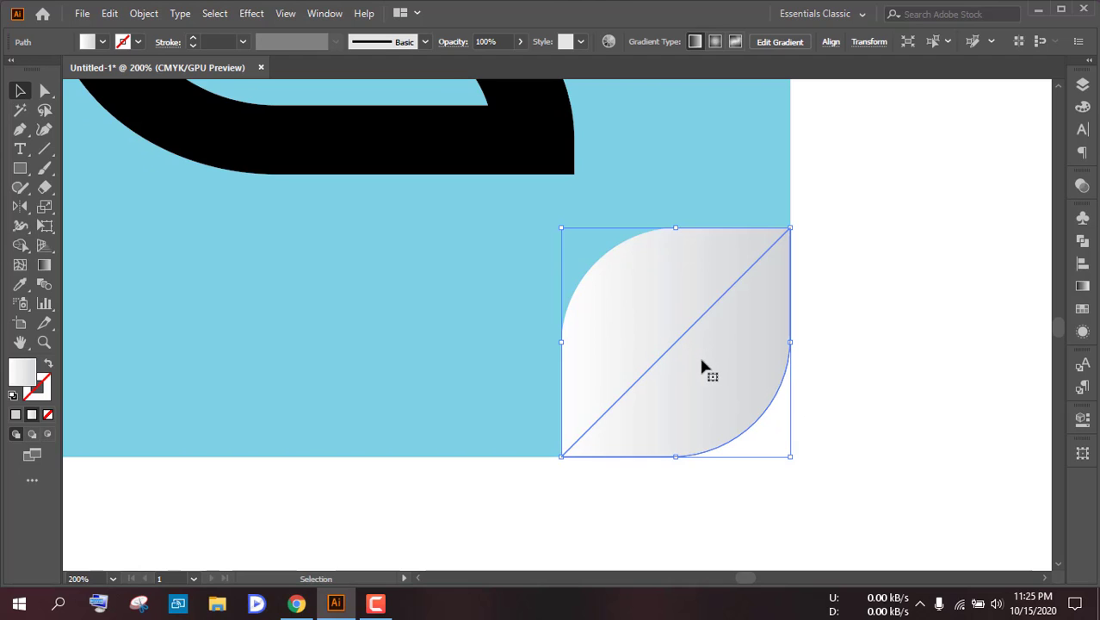
left_click(944, 322)
left_click(742, 365)
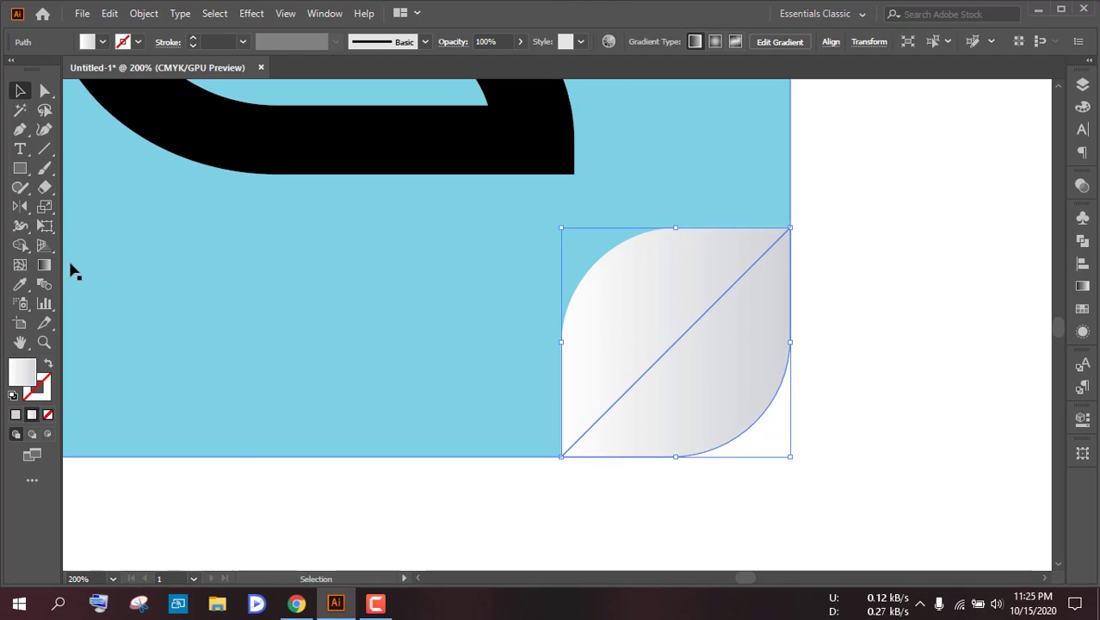
left_click(44, 268)
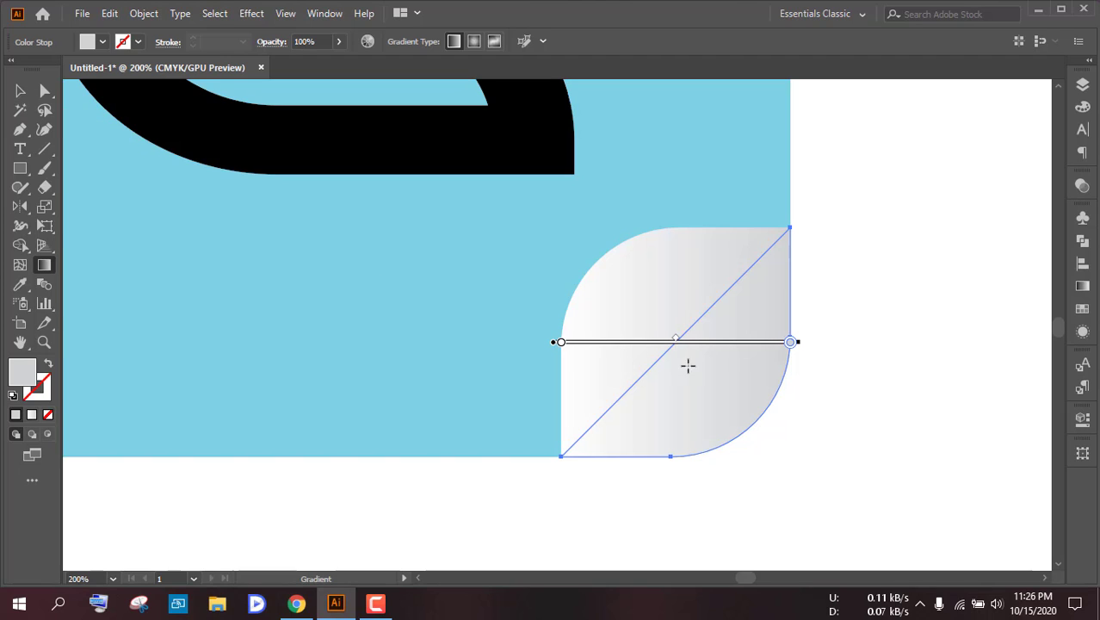
left_click_drag(784, 431, 680, 347)
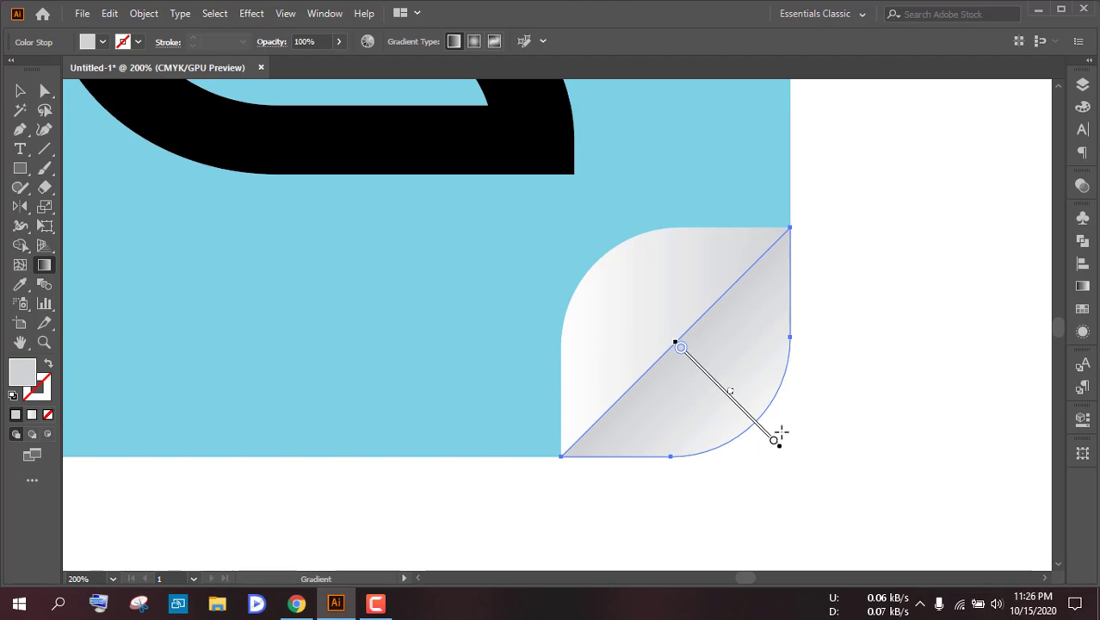
left_click_drag(772, 426, 698, 354)
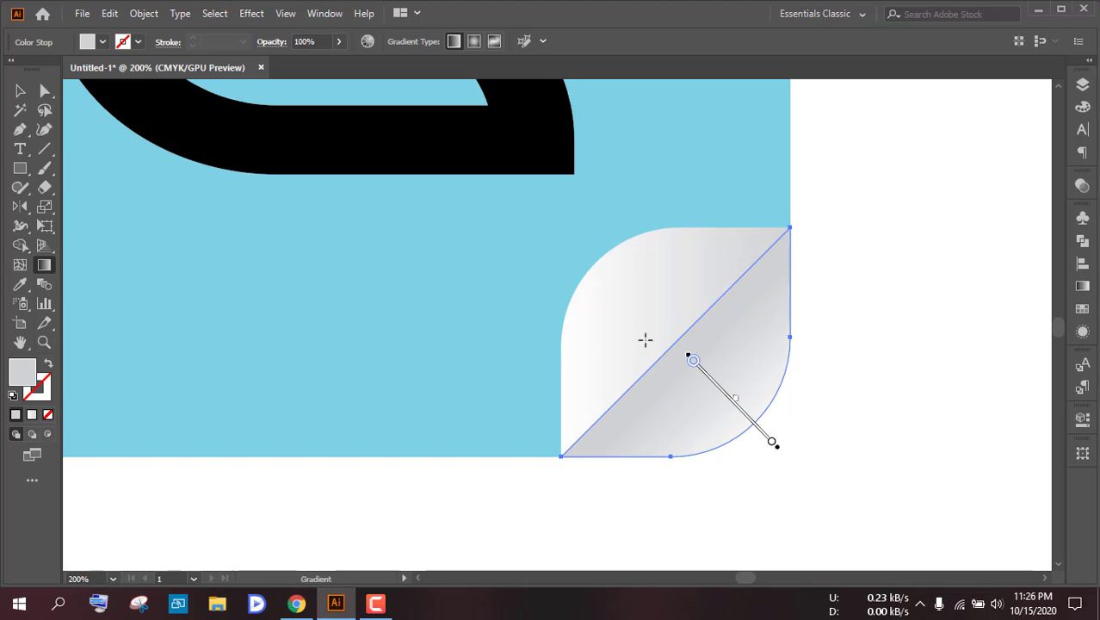
Step: Redirect the upper corner half's gradient diagonally, with grey at the rounded edge and white at the fold line
left_click(20, 91)
left_click(46, 264)
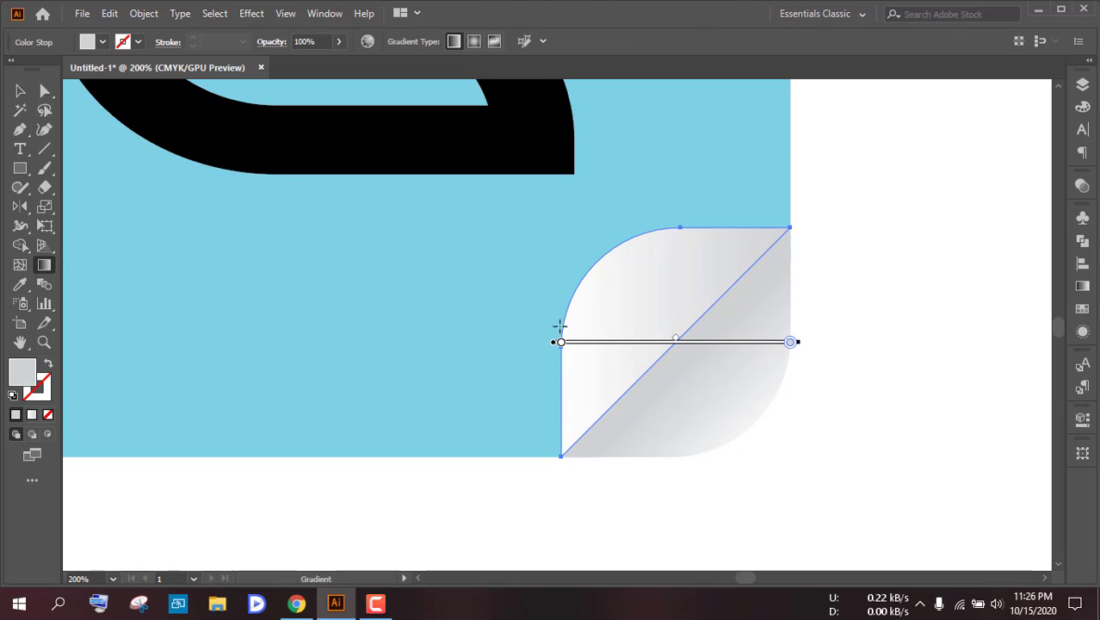
mouse_move(590, 253)
left_mouse_down()
mouse_move(672, 340)
mouse_move(621, 304)
left_mouse_up()
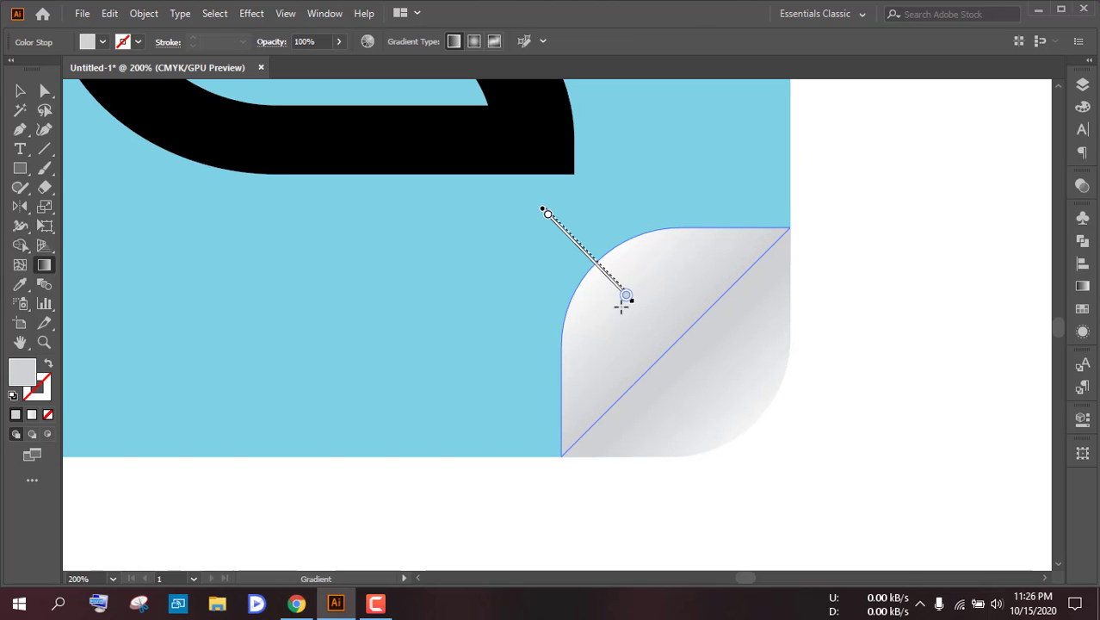
left_click_drag(678, 336, 586, 261)
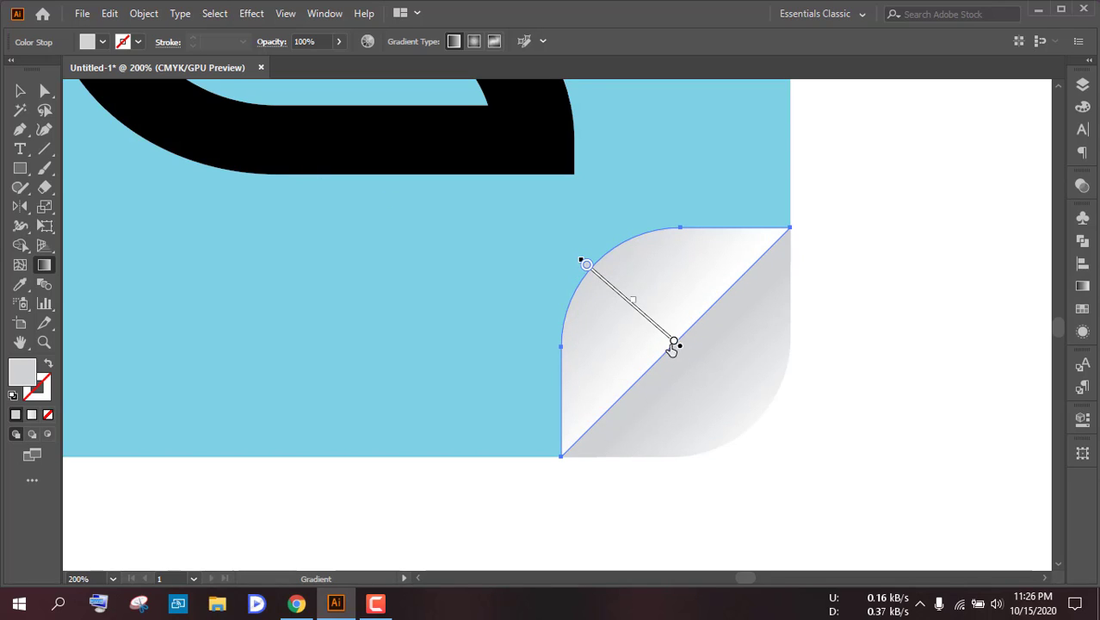
mouse_move(670, 351)
left_mouse_down()
mouse_move(648, 314)
mouse_move(663, 355)
mouse_move(673, 344)
left_mouse_up()
left_click(19, 90)
scroll(378, 439, "down", 3)
left_click(531, 466)
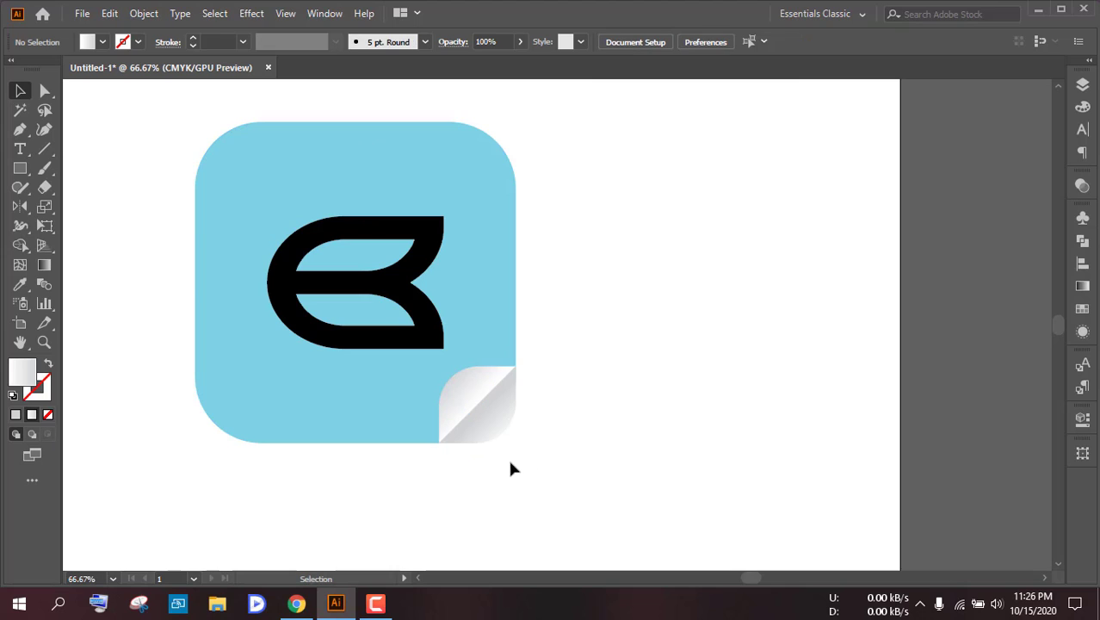
Step: Add a placeholder point text at 48 pt and position it directly beneath the new blue square
left_click_drag(443, 472, 557, 426)
scroll(555, 425, "down", 2)
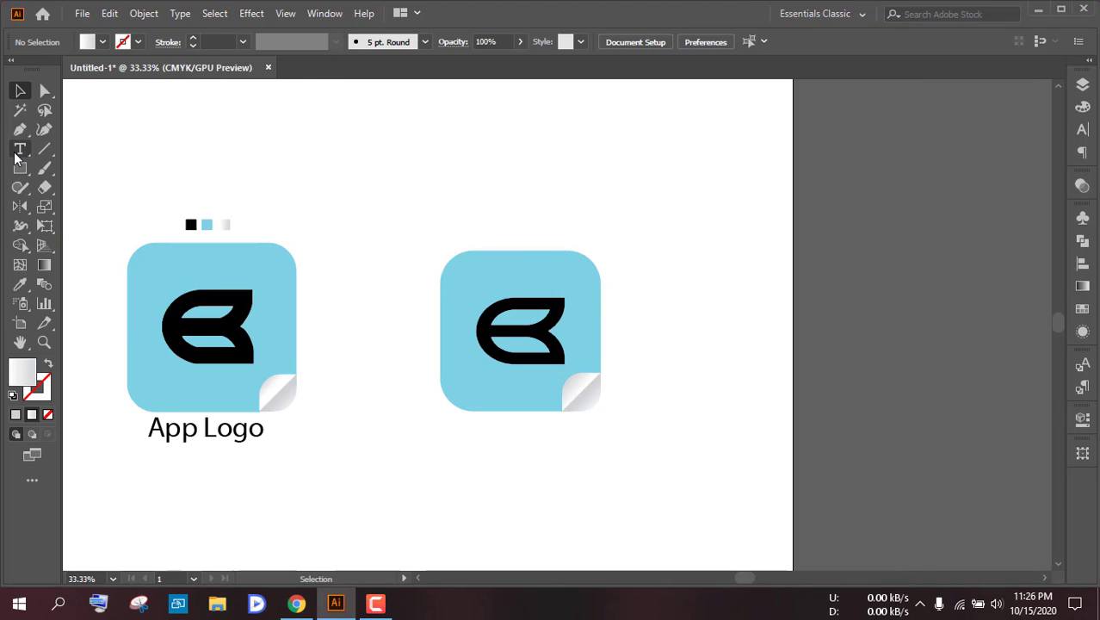
left_click_drag(449, 449, 460, 405)
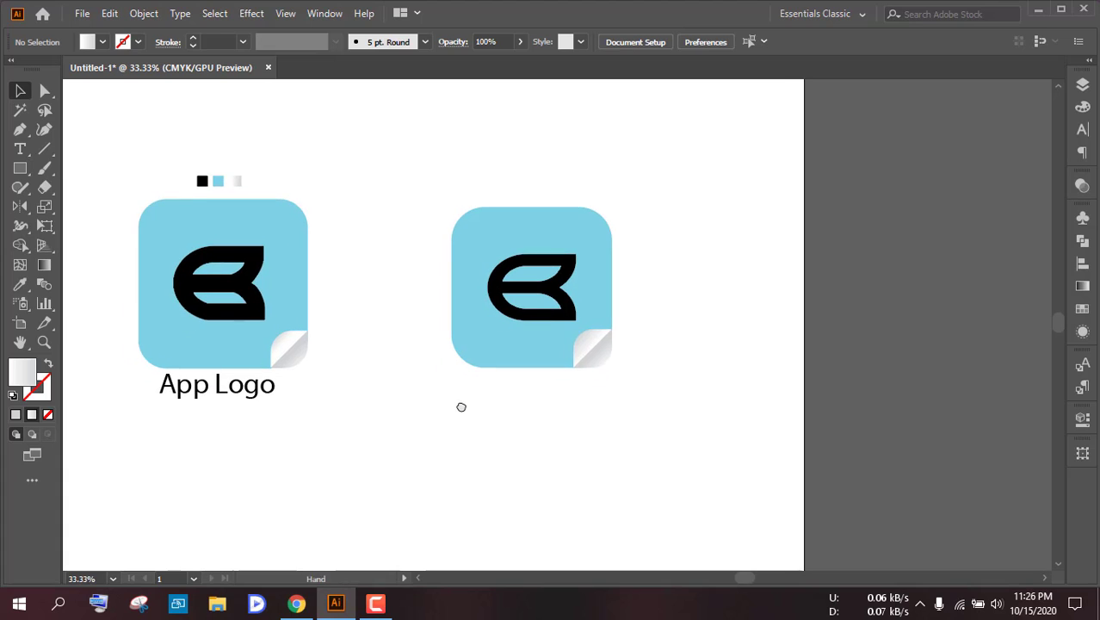
left_click(20, 150)
left_click(533, 383)
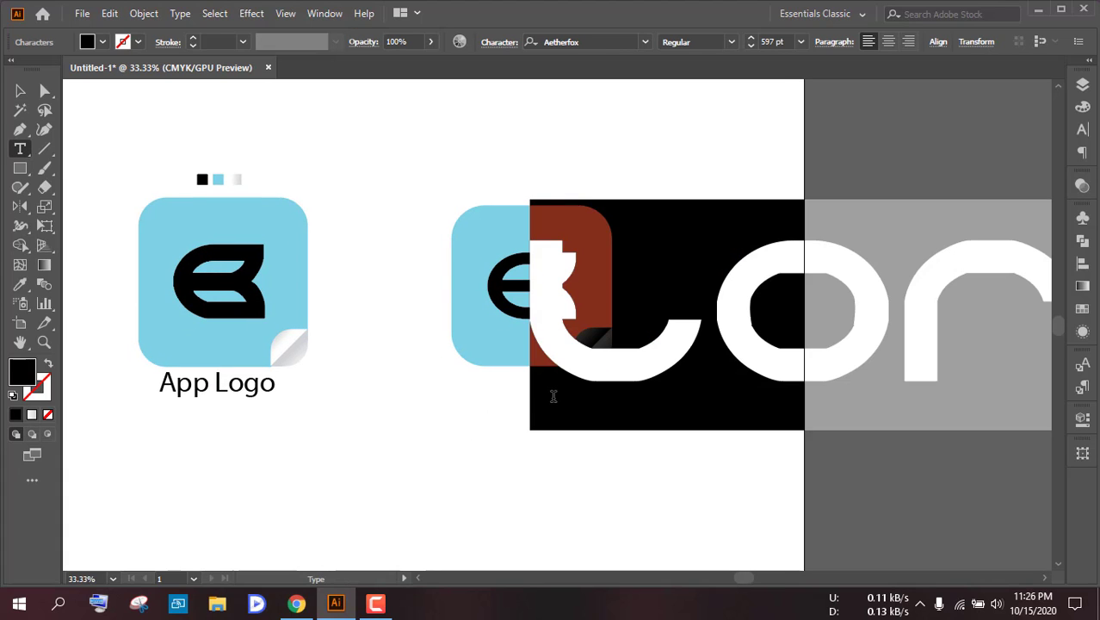
left_click(801, 42)
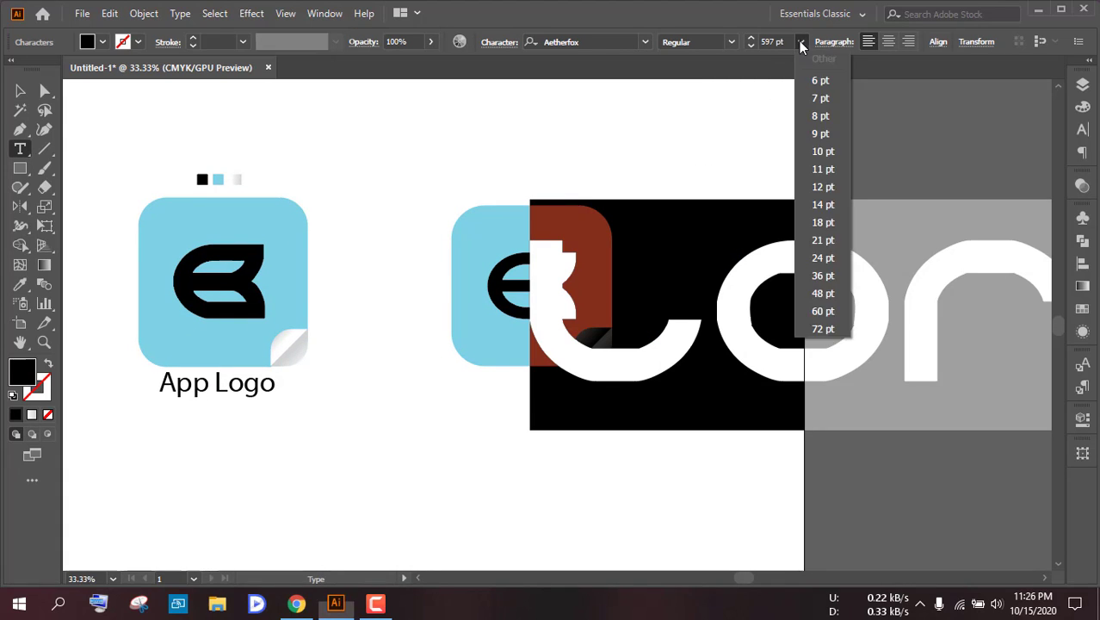
left_click(826, 295)
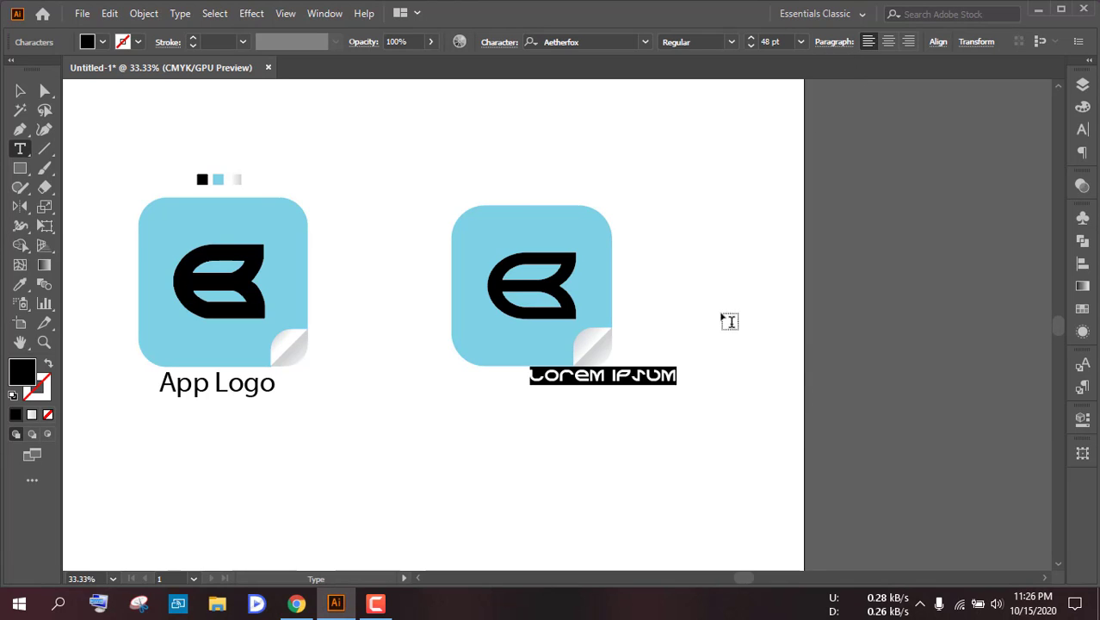
left_click(20, 91)
left_click_drag(623, 385, 571, 384)
Step: Replace the placeholder text beneath the new square with "app Logo"
key("t")
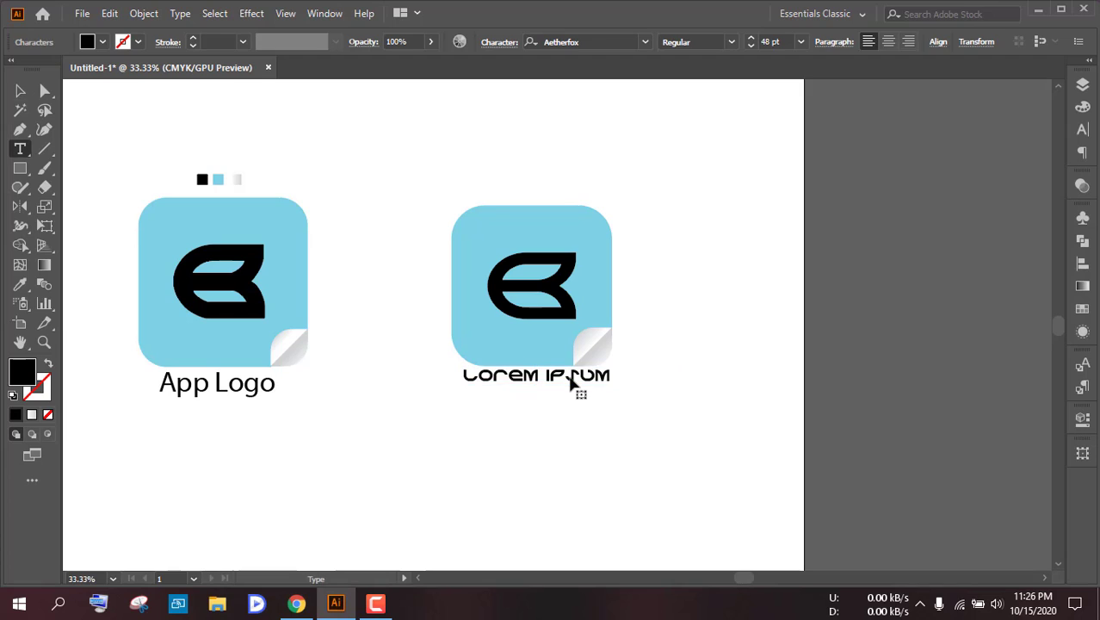
left_click(567, 379)
left_click(620, 385)
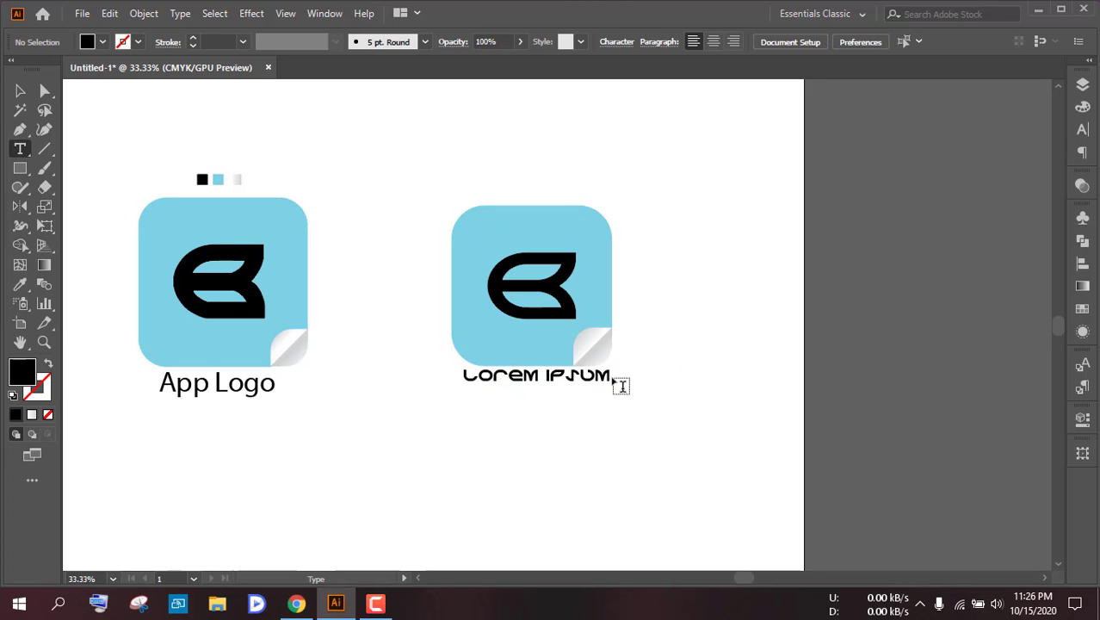
left_click(609, 375)
key("BackSpace")
key("BackSpace")
key("BackSpace")
key("BackSpace")
key("BackSpace")
key("BackSpace")
key("BackSpace")
key("BackSpace")
key("BackSpace")
key("BackSpace")
key("BackSpace")
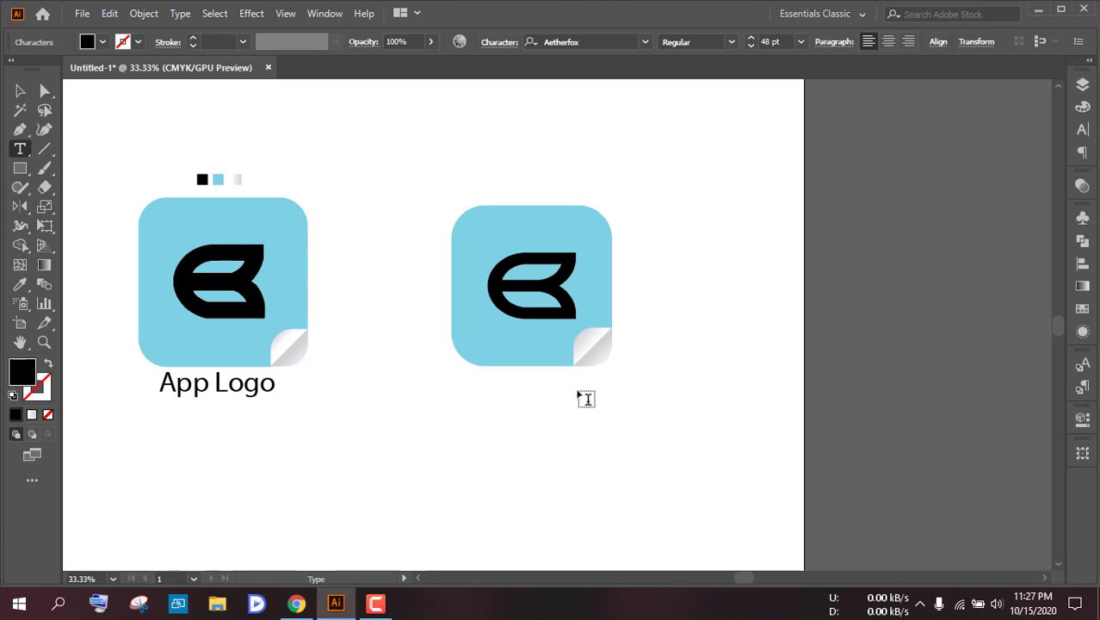
type("app")
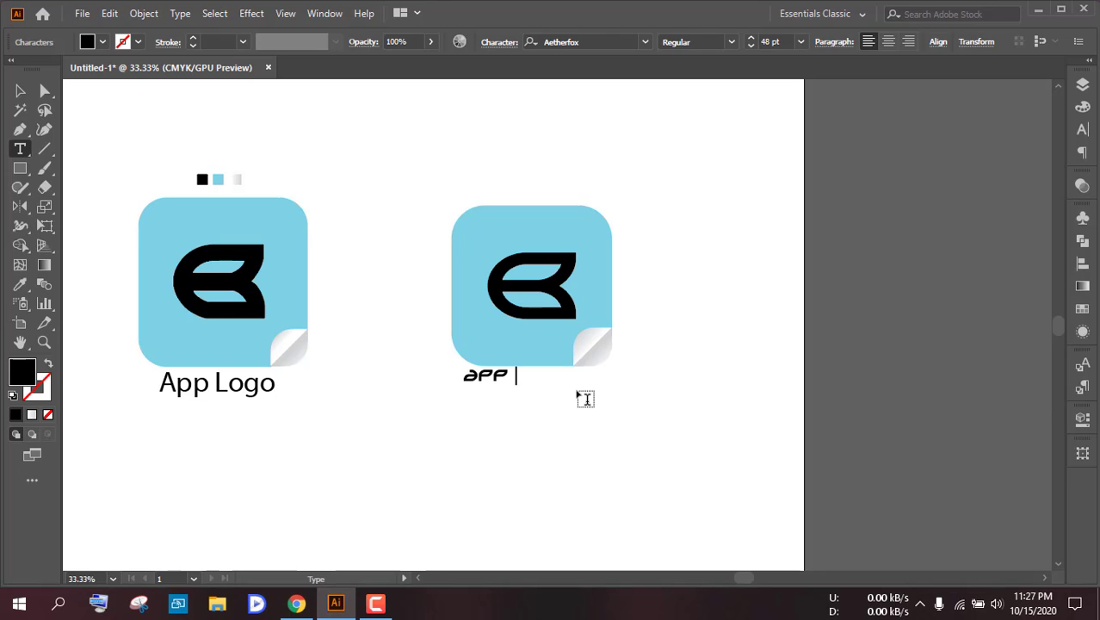
type(" Log")
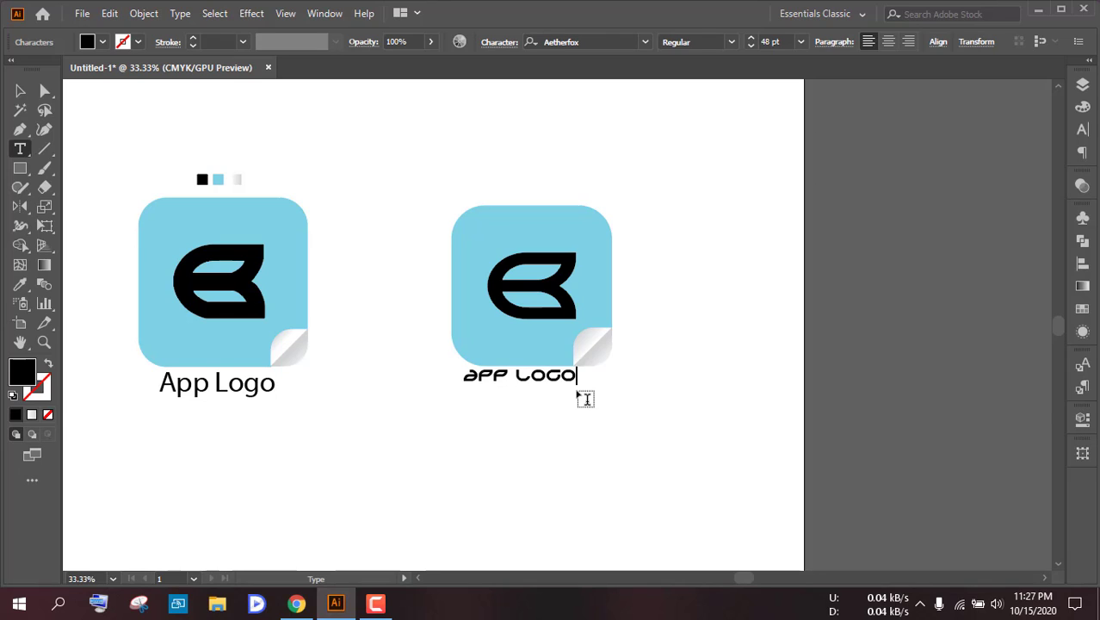
type("o")
left_click(13, 93)
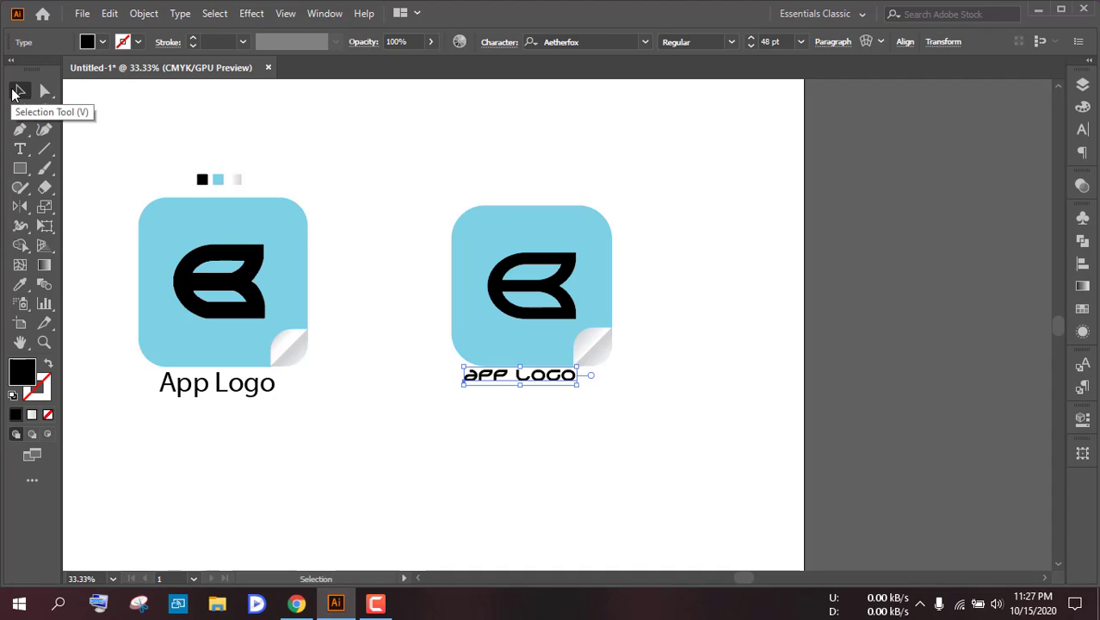
Step: Change the font of the caption beneath the new square to Myriad Pro
left_click(1082, 131)
left_click(1052, 103)
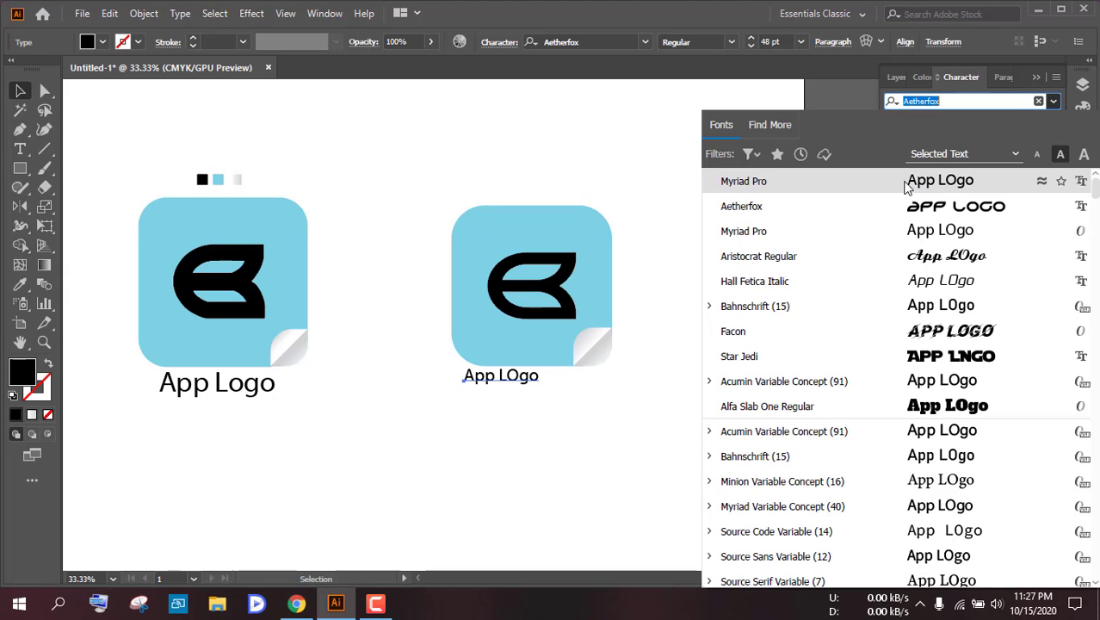
scroll(921, 258, "down", 6)
scroll(929, 211, "up", 5)
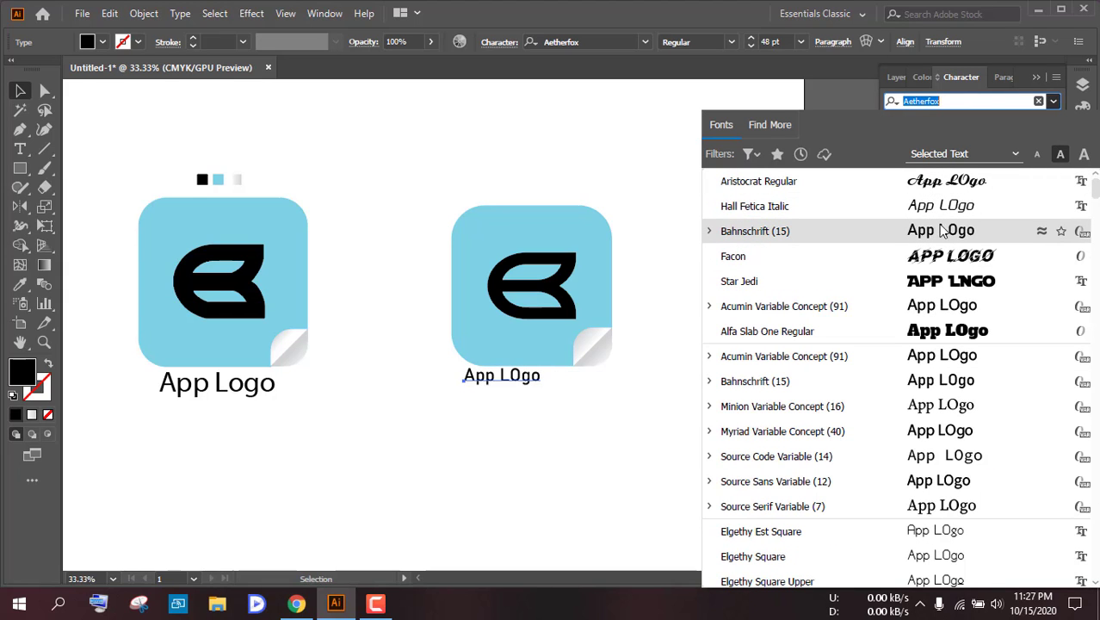
scroll(938, 206, "up", 2)
left_click(938, 180)
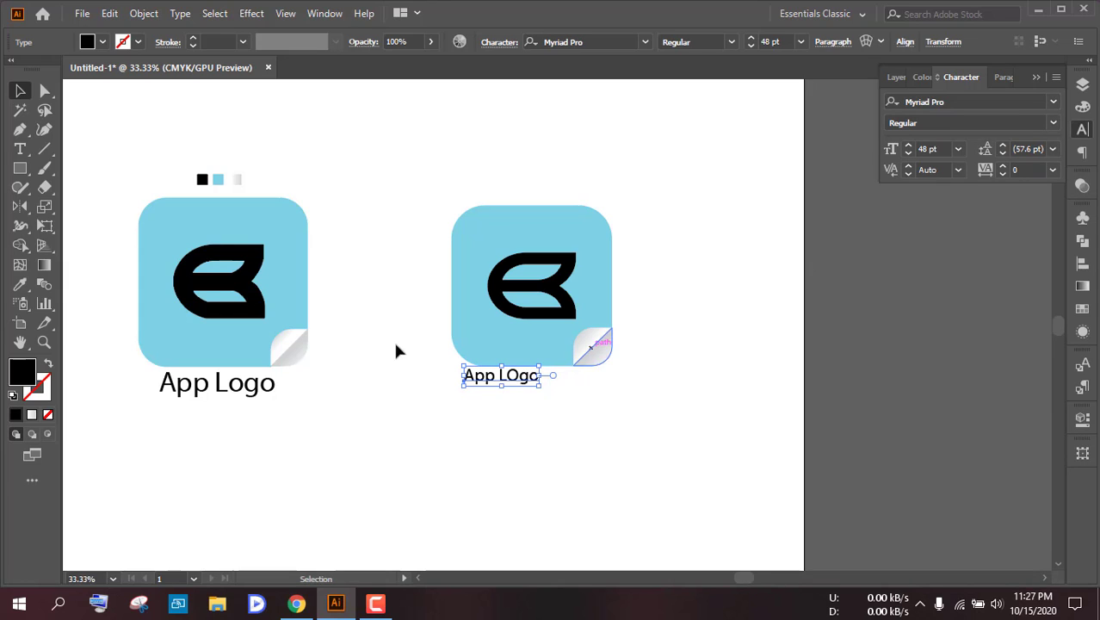
Step: Replace the capital O in the new caption with a lowercase o so it reads "App Logo"
double_click(522, 383)
key("ctrl+a")
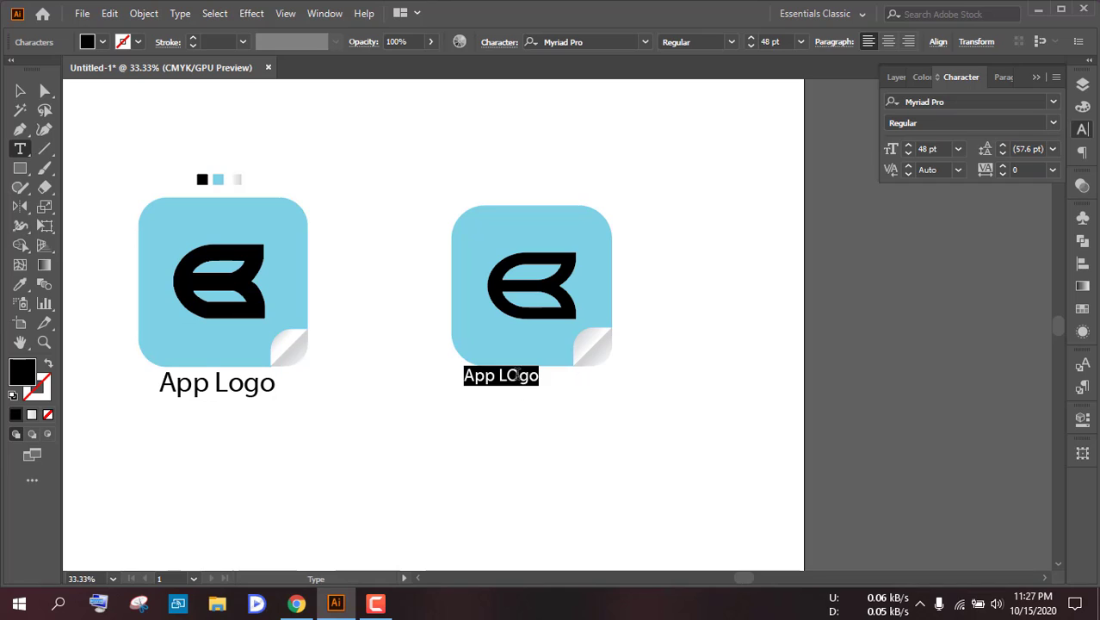
left_click(519, 376)
key("BackSpace")
type("o")
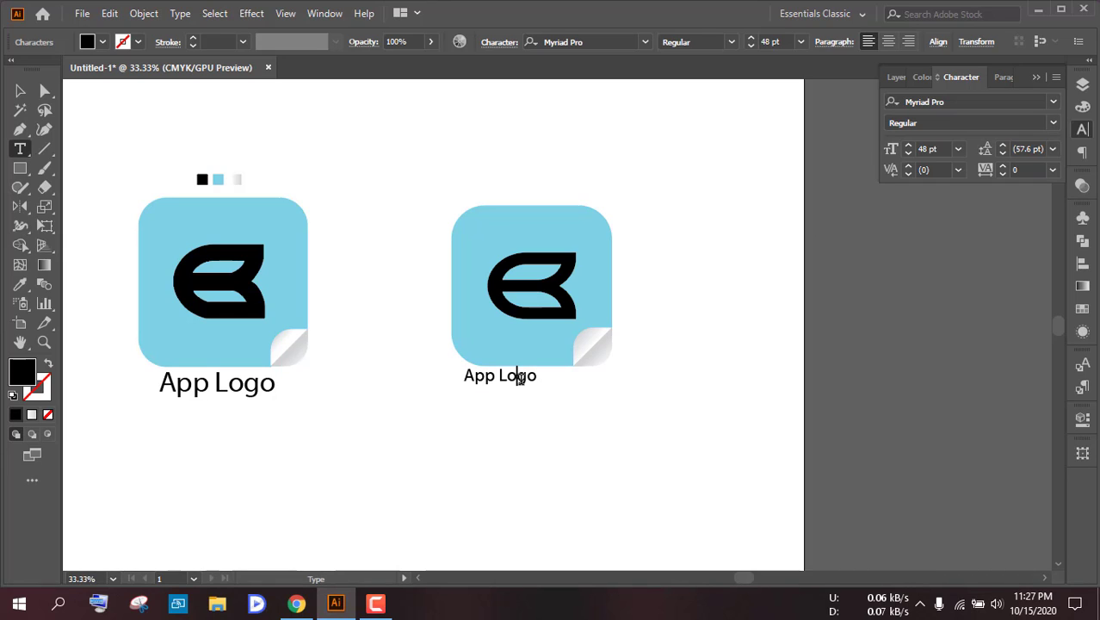
key("Escape")
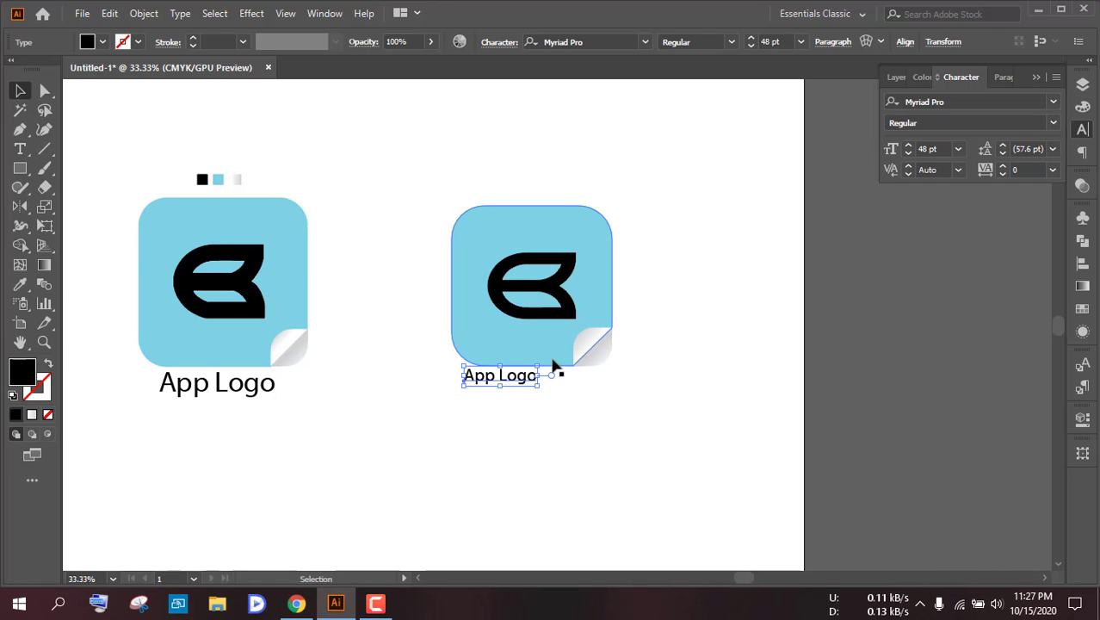
Step: Scale the new "App Logo" caption up to about 80 pt and shift it slightly right to centre it beneath the square
left_click_drag(537, 364, 579, 359)
scroll(563, 423, "up", 2)
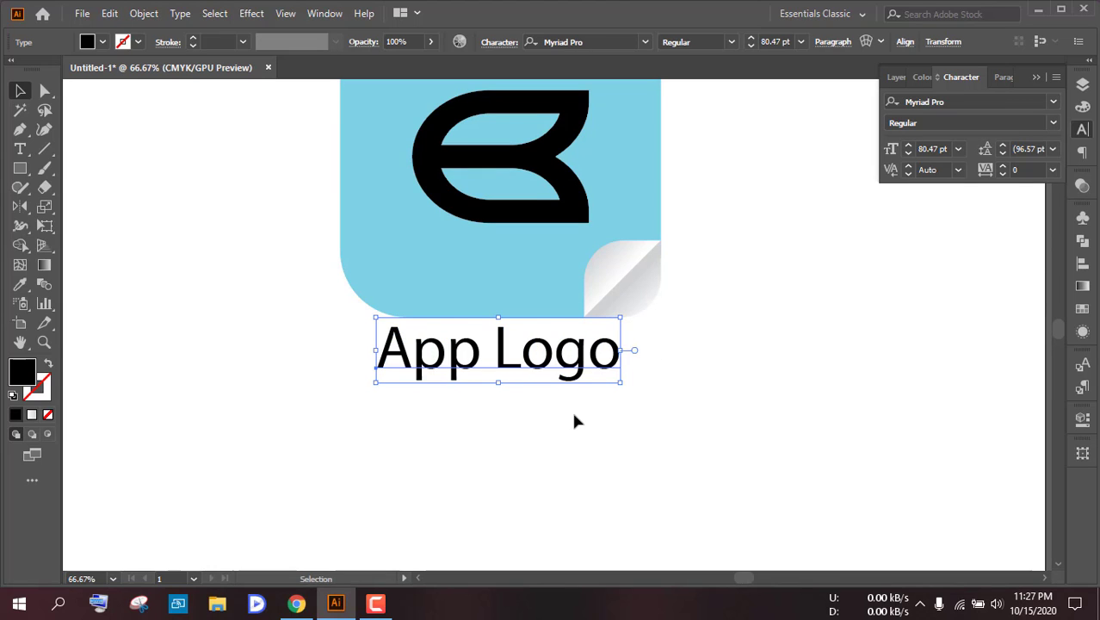
scroll(571, 409, "down", 3)
scroll(573, 409, "up", 2)
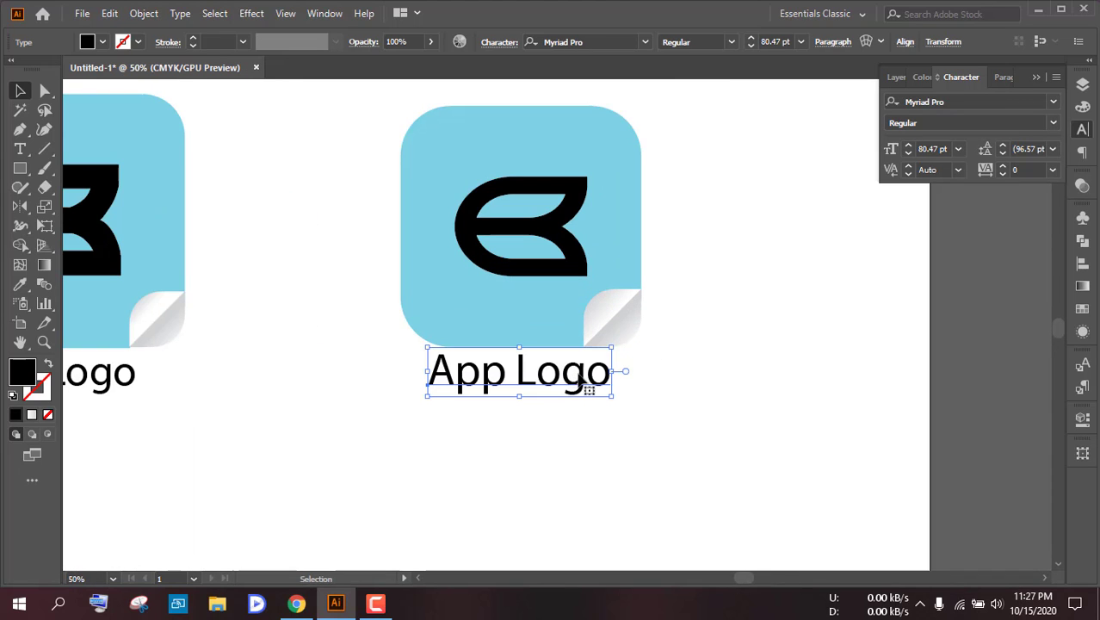
left_click_drag(580, 375, 585, 376)
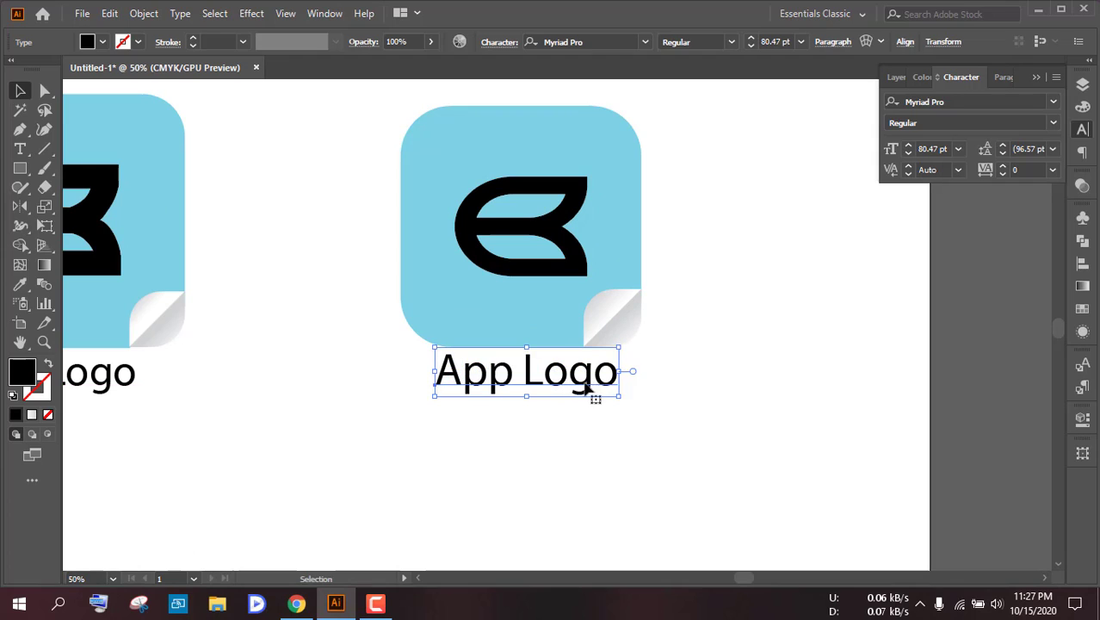
left_click(582, 431)
scroll(582, 430, "down", 1)
scroll(581, 430, "down", 1)
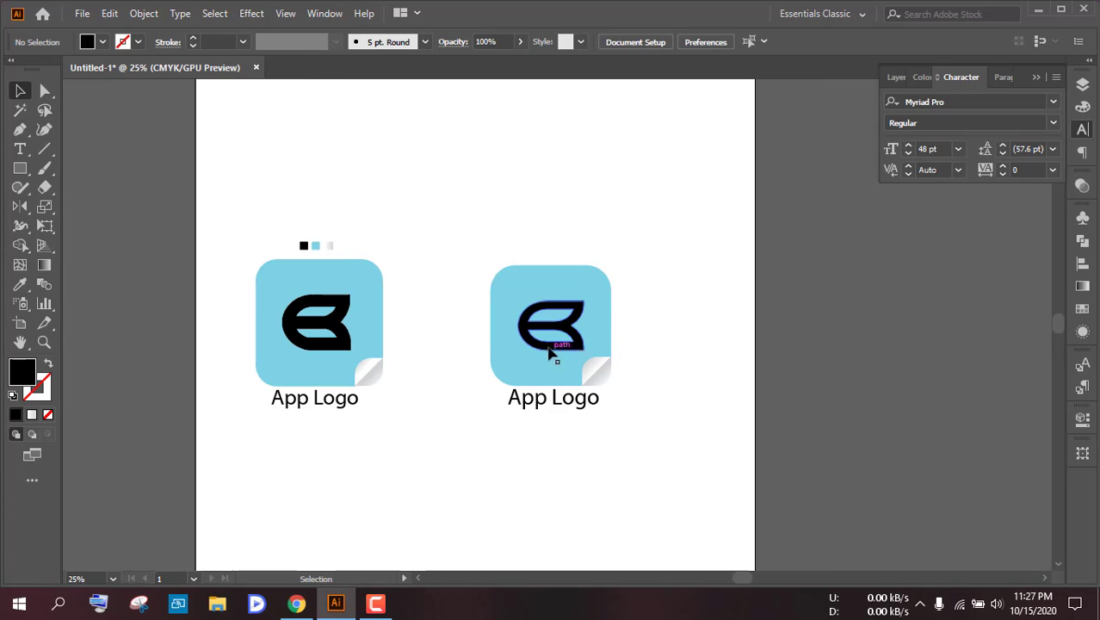
scroll(629, 375, "up", 2)
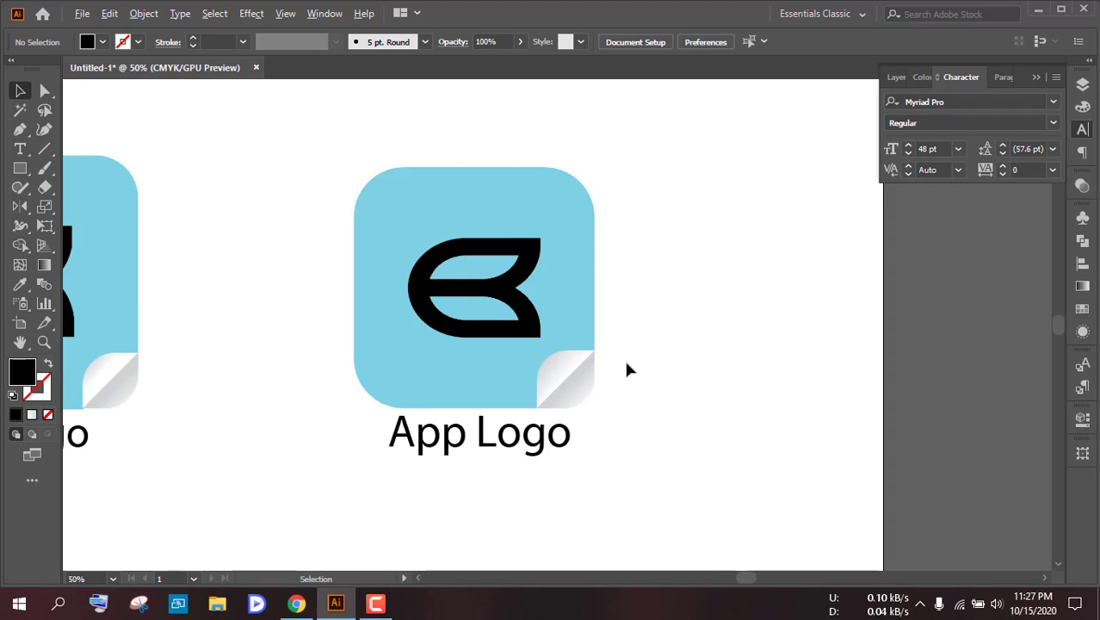
scroll(626, 368, "down", 2)
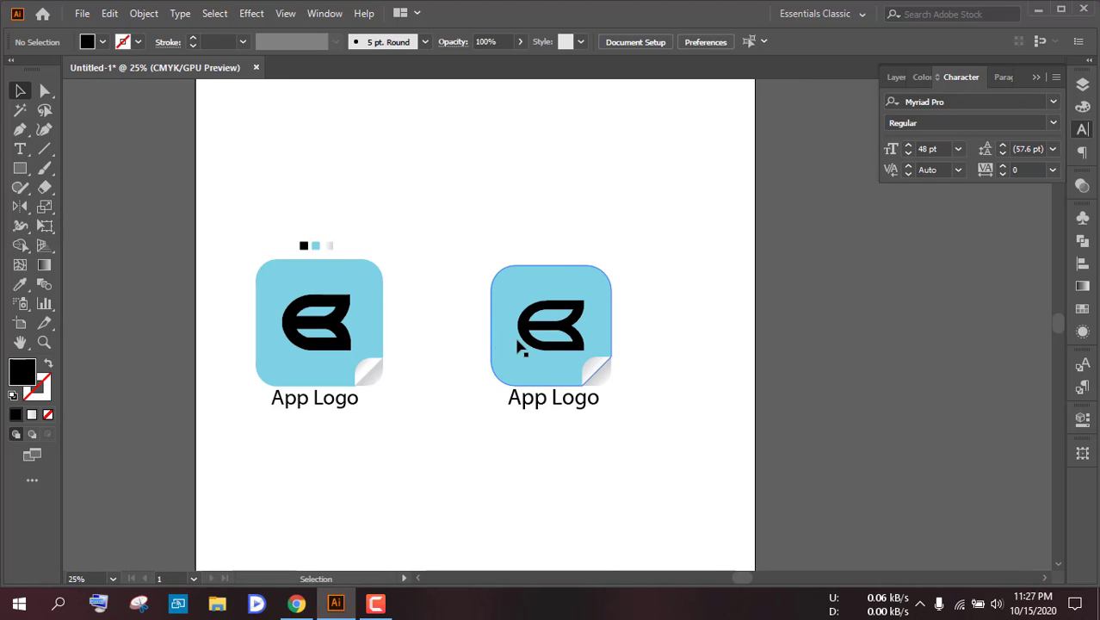